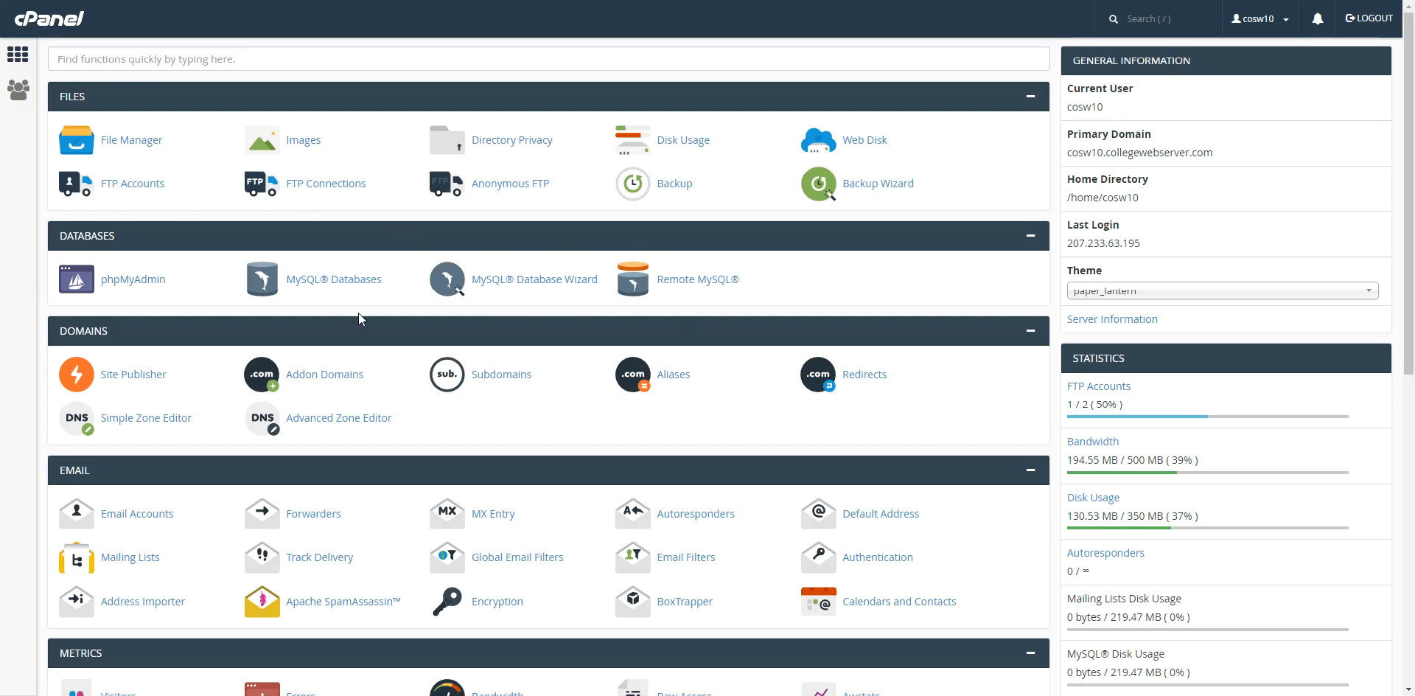
Create a new MySQL database named socialnetwork and go back to MySQL Databases.
left_click(325, 284)
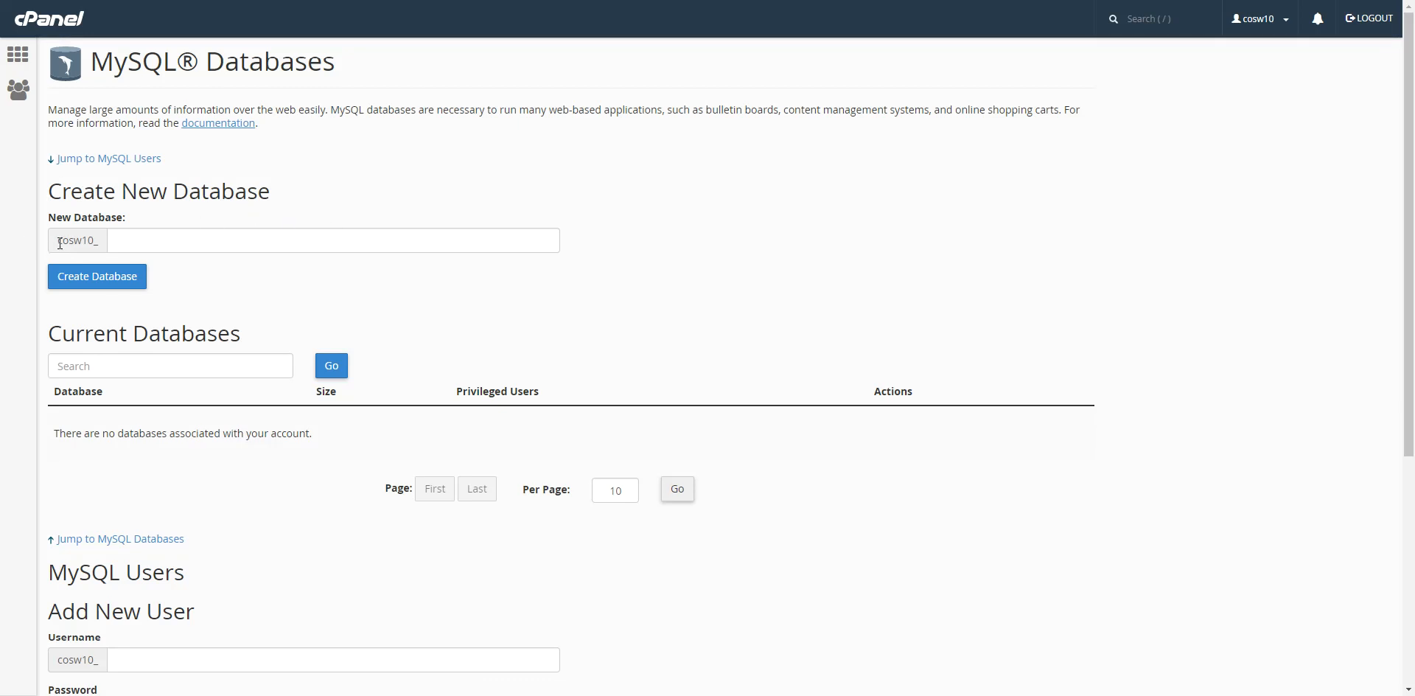
left_click(89, 241)
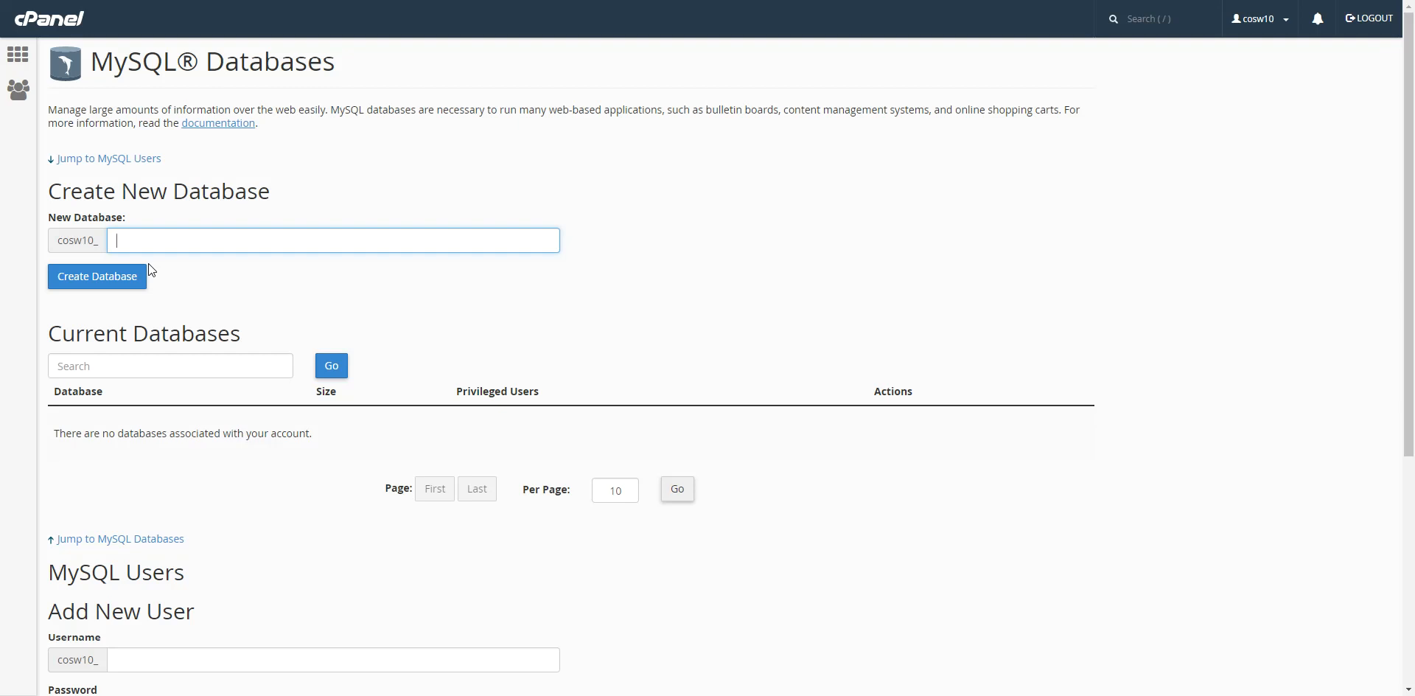
type("socialnetwork")
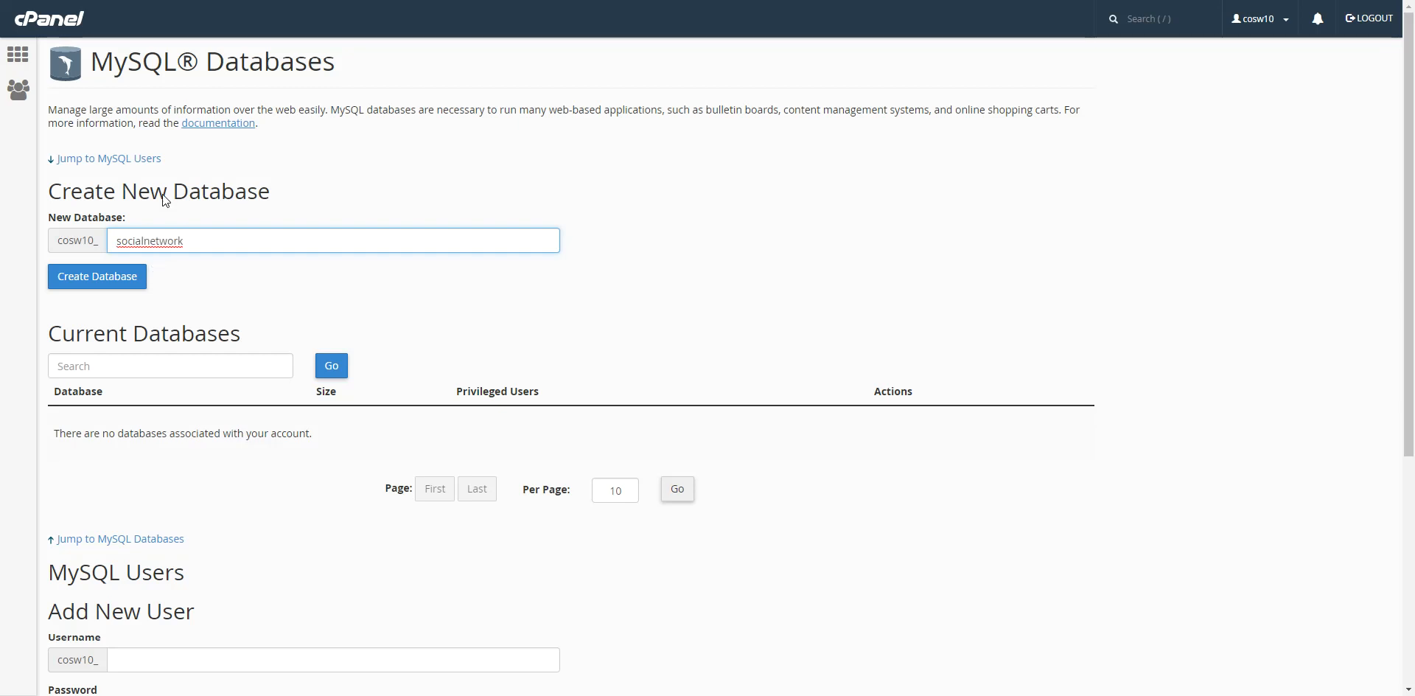
left_click(105, 284)
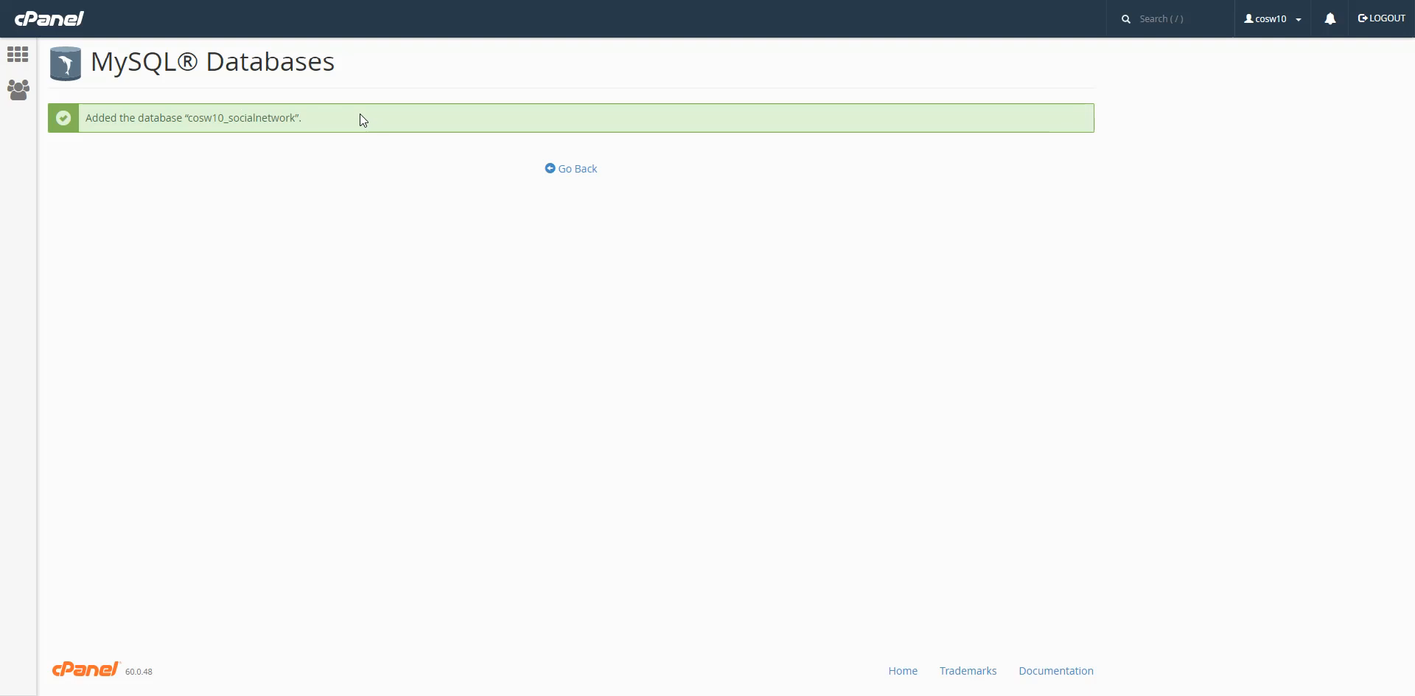
left_click(578, 170)
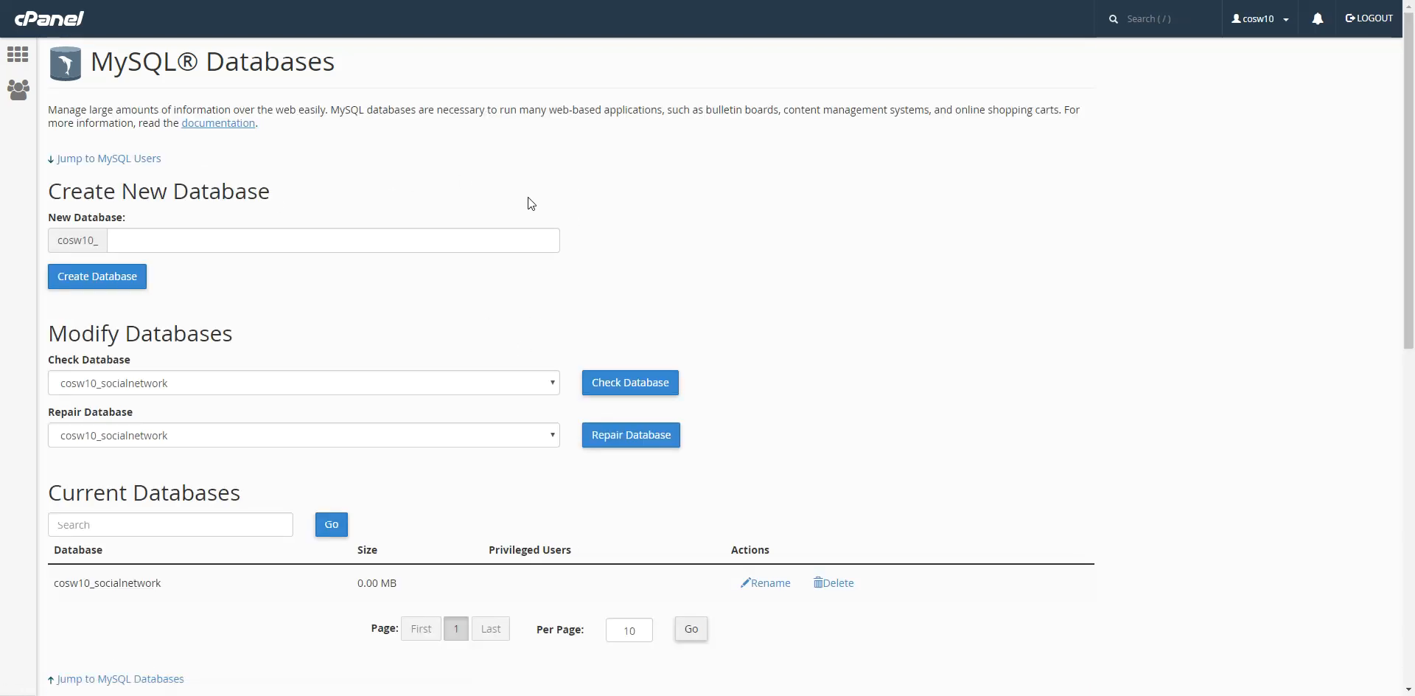
Find and highlight cosw10_socialnetwork in the current databases list.
scroll(514, 255, "down", 1)
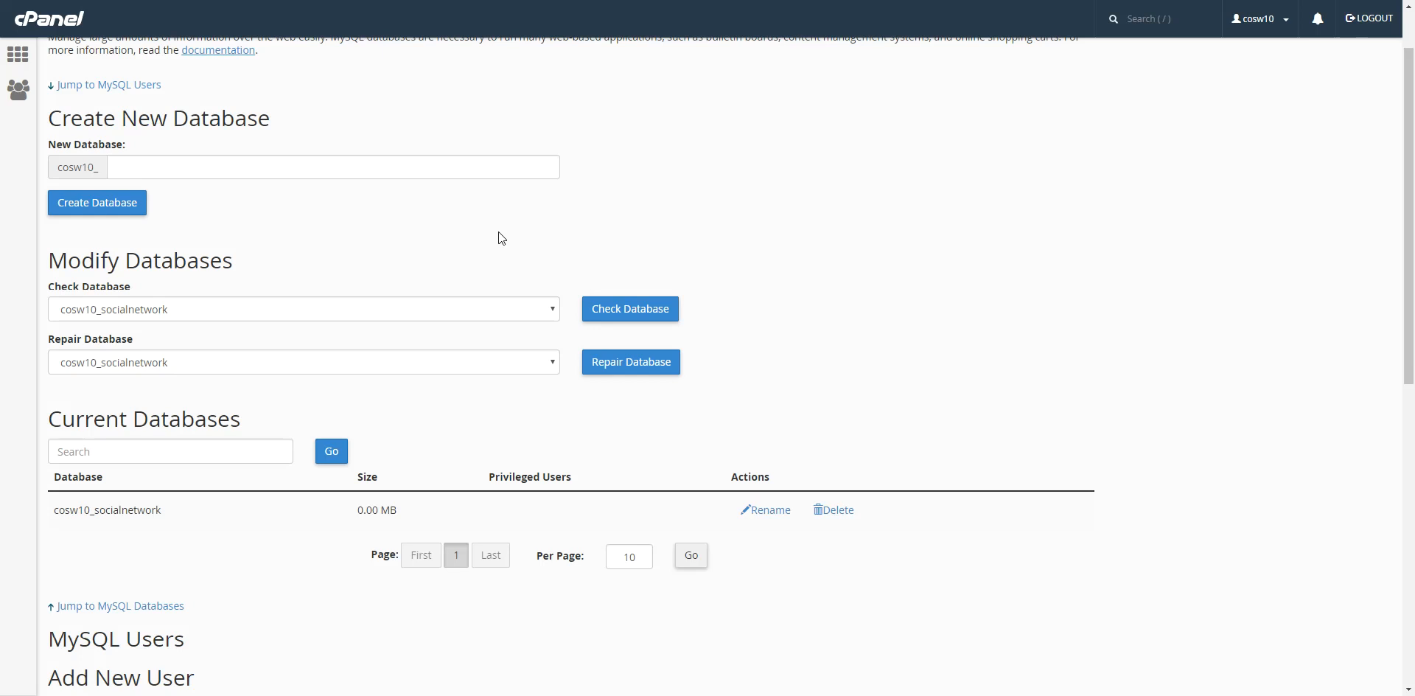
scroll(576, 188, "up", 1)
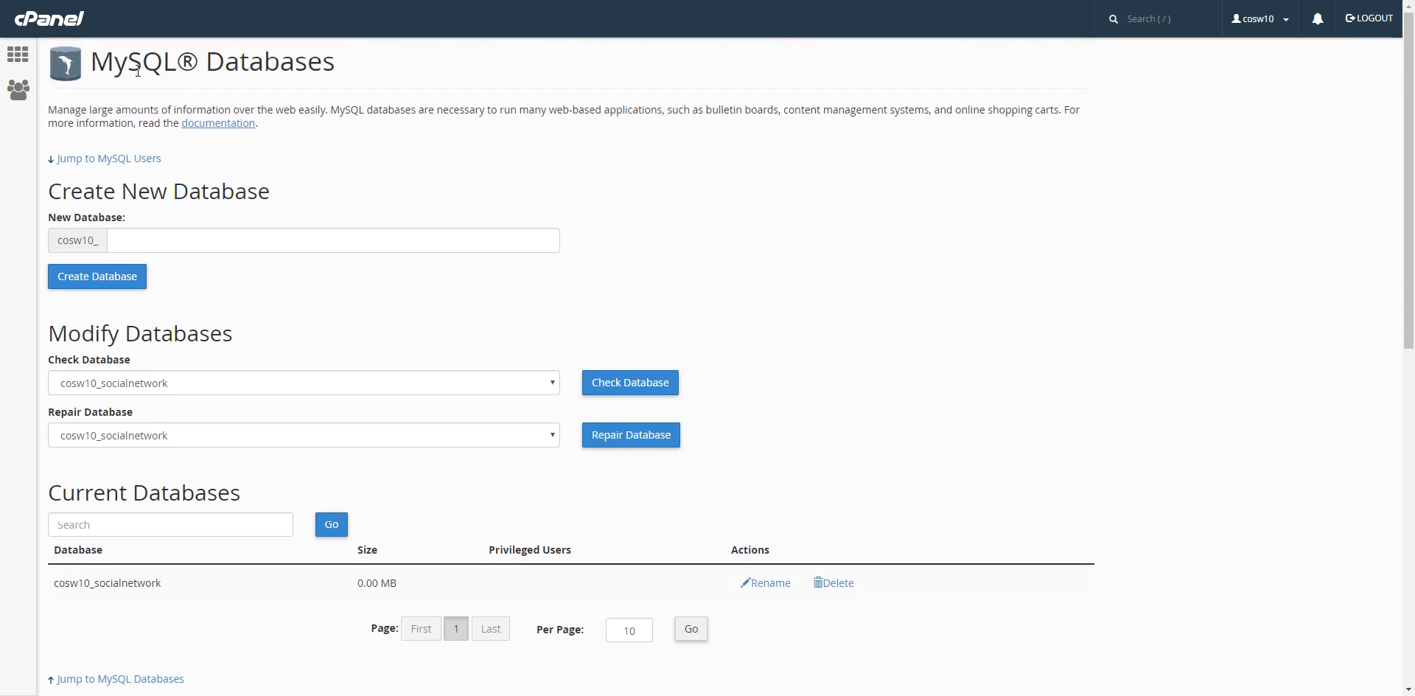
left_click_drag(86, 63, 369, 75)
scroll(442, 221, "down", 3)
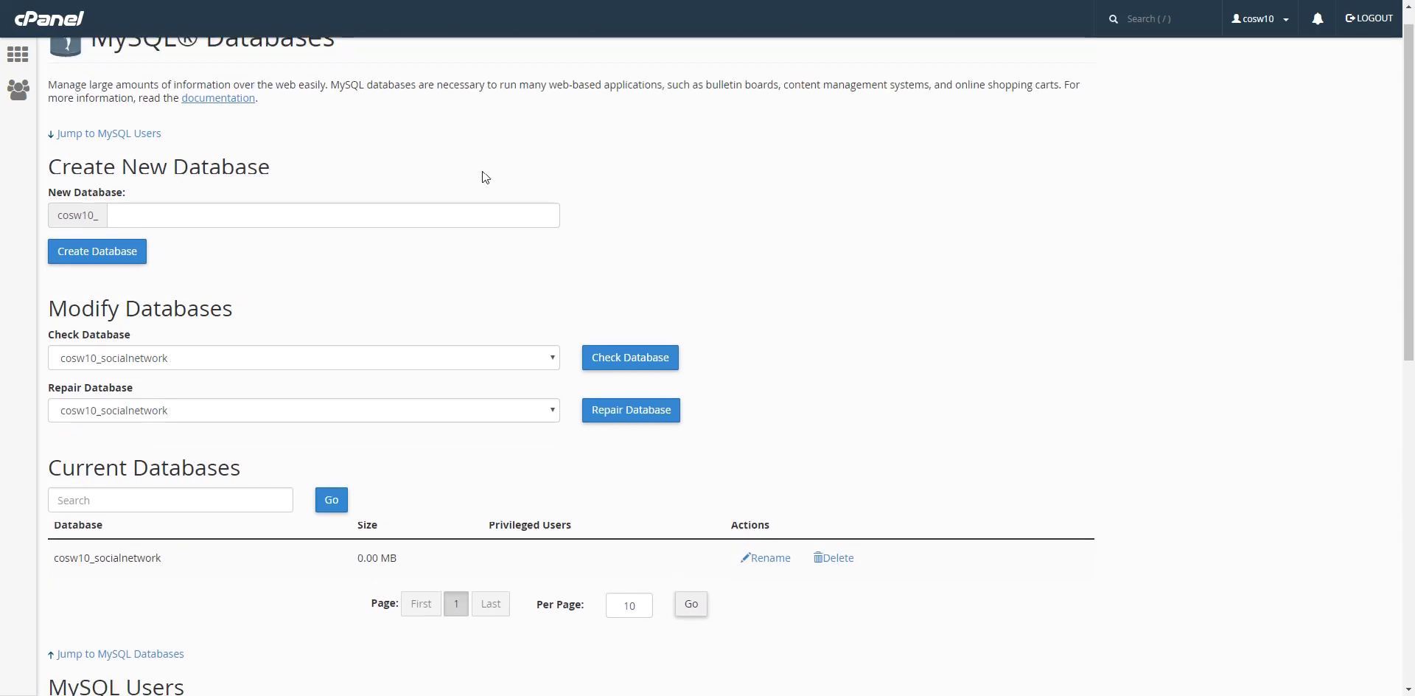
scroll(402, 266, "down", 1)
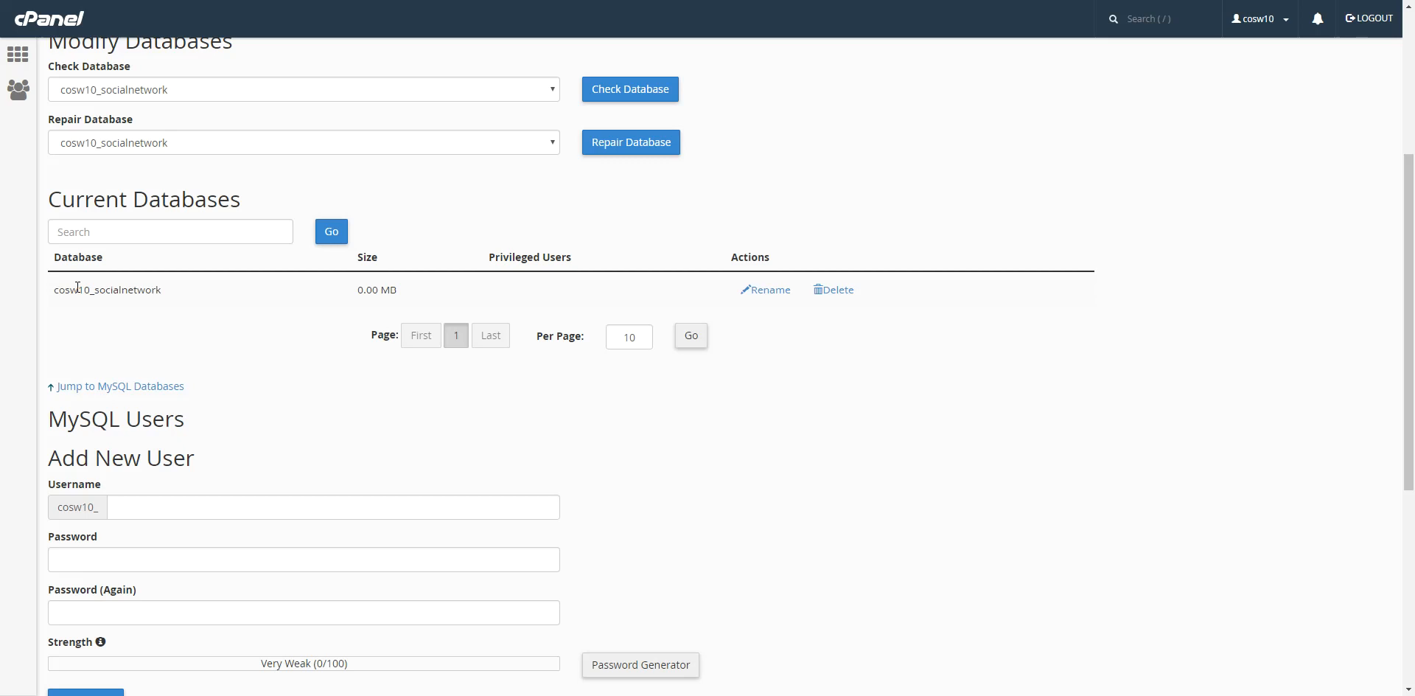
left_click_drag(54, 290, 165, 294)
Enter admin as the new MySQL user's username.
left_click(267, 339)
scroll(330, 360, "down", 3)
scroll(317, 361, "up", 1)
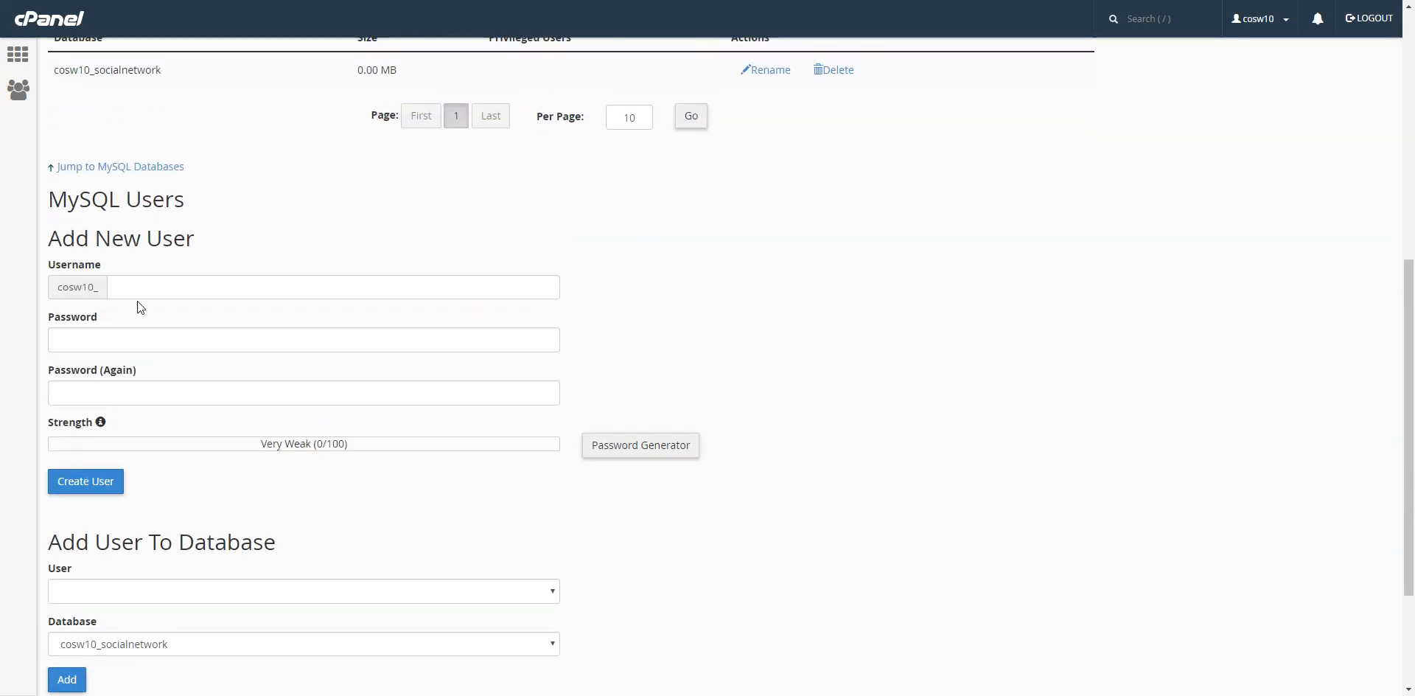
left_click(169, 292)
key("Escape")
type("admin")
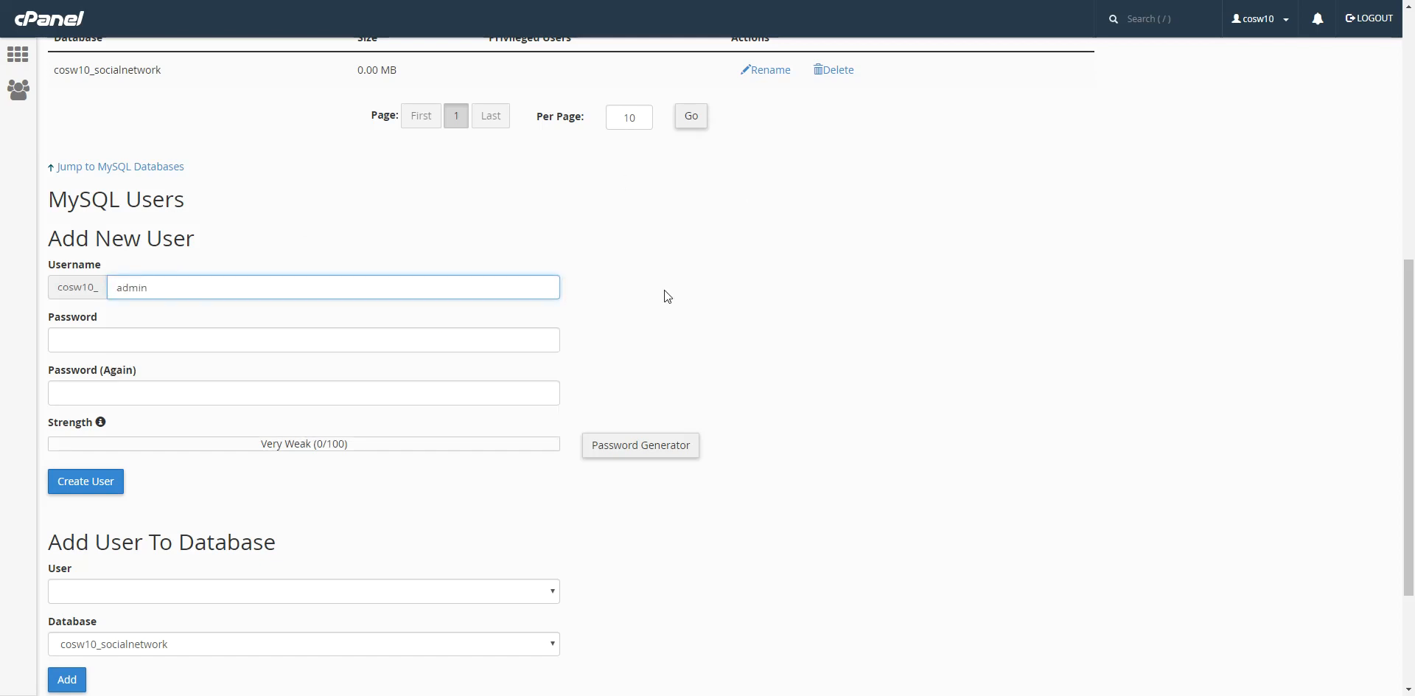
Enter and confirm a strong password, then create the admin user.
left_click(262, 345)
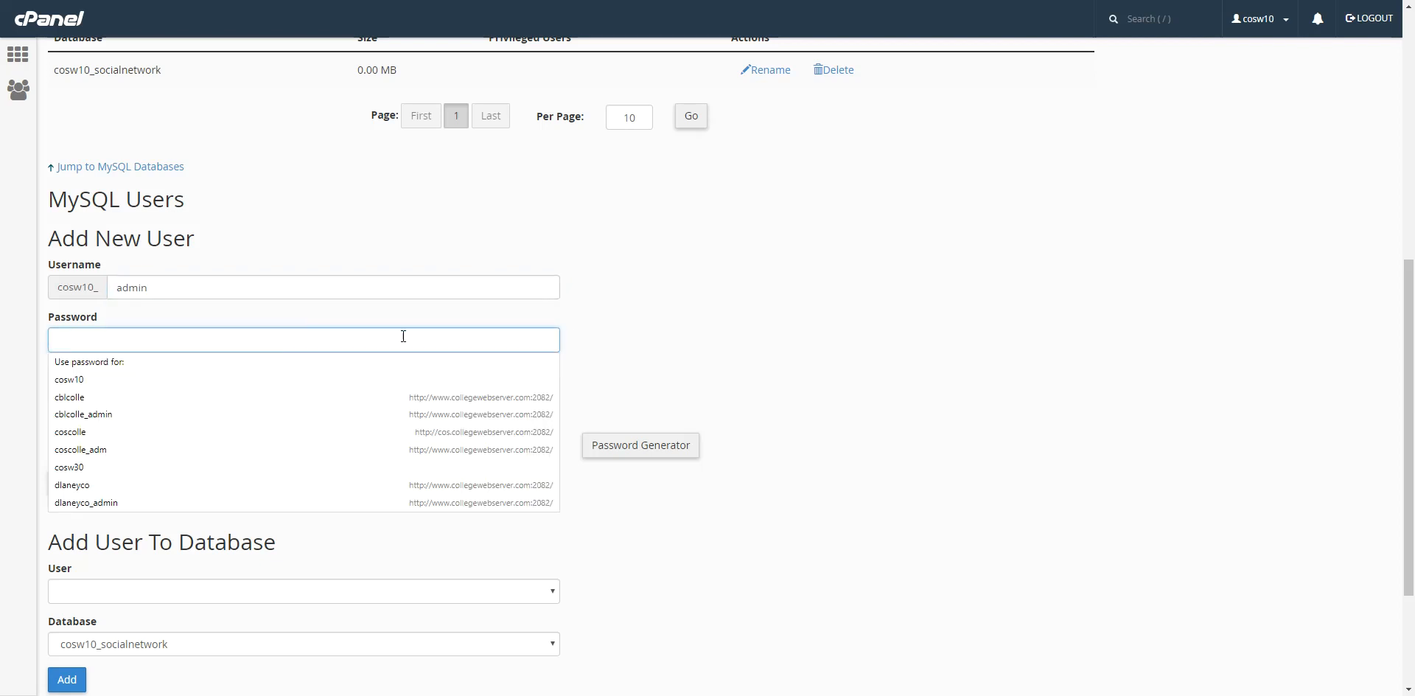
left_click(582, 325)
left_click(384, 347)
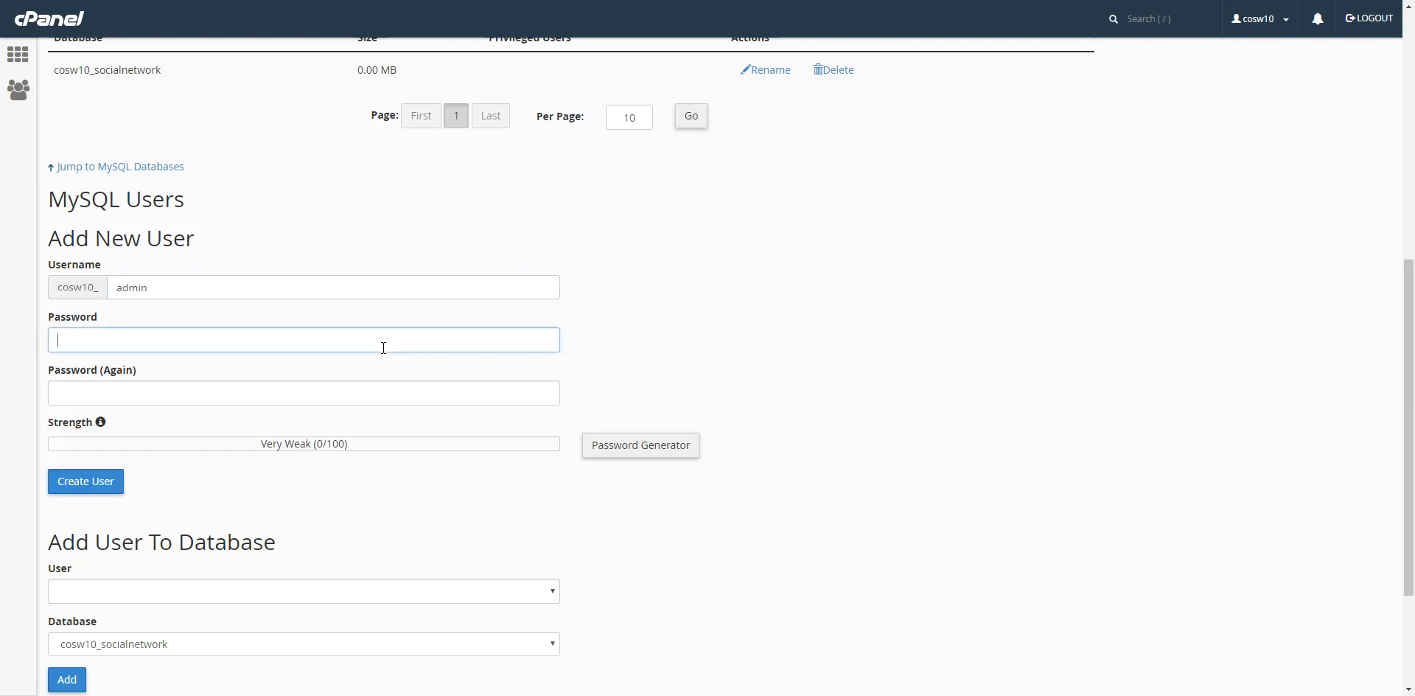
type("*********")
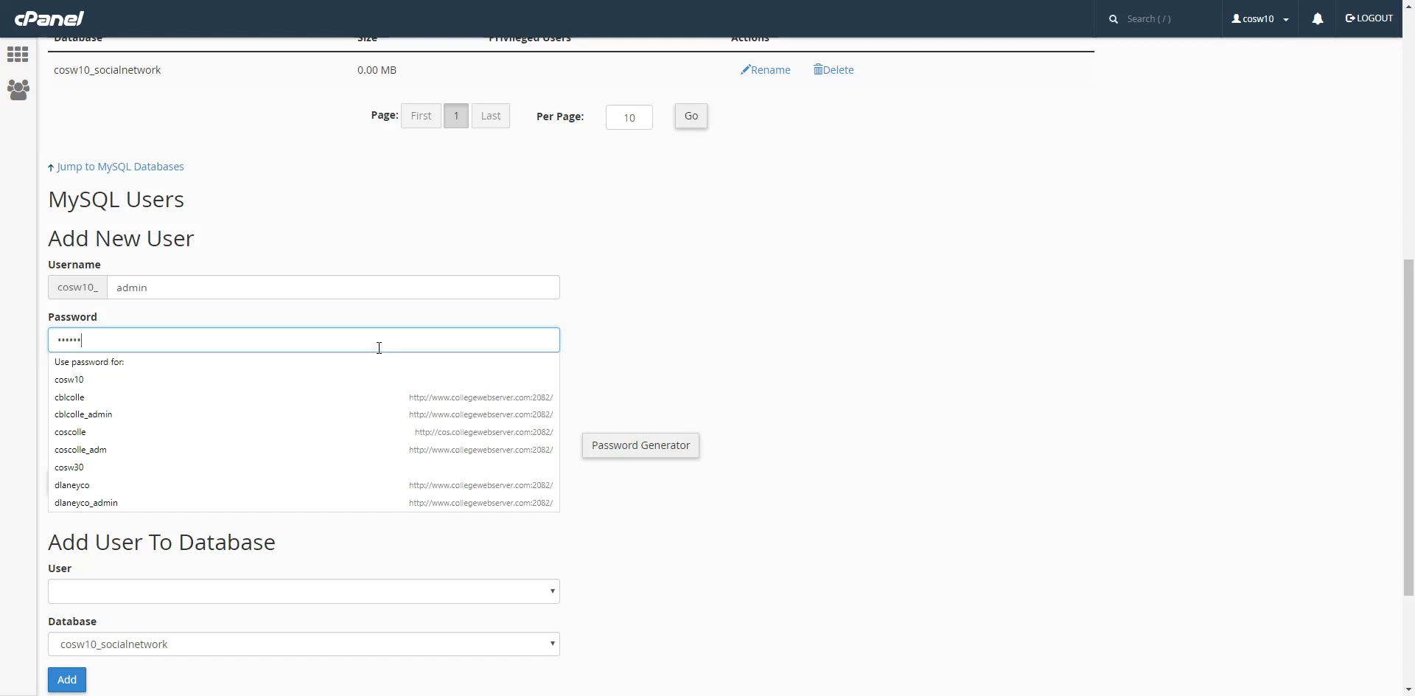
left_click(774, 273)
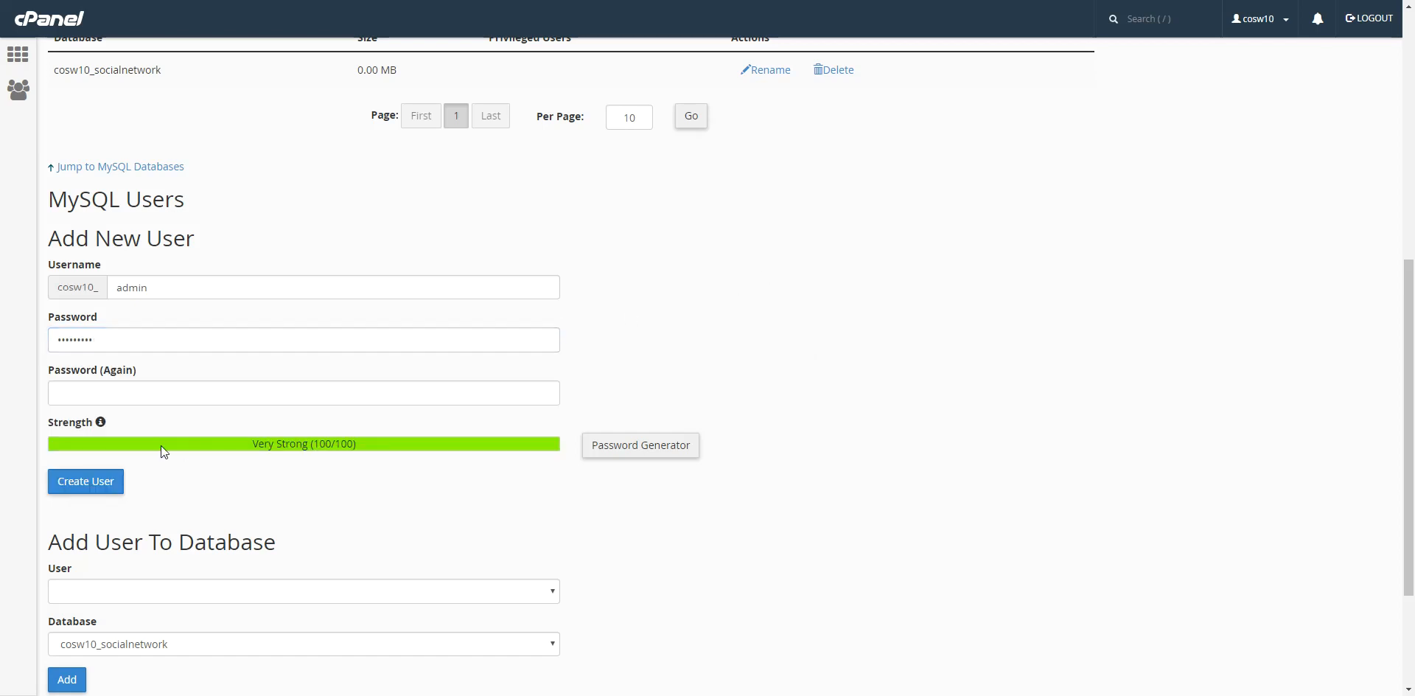
left_click(90, 396)
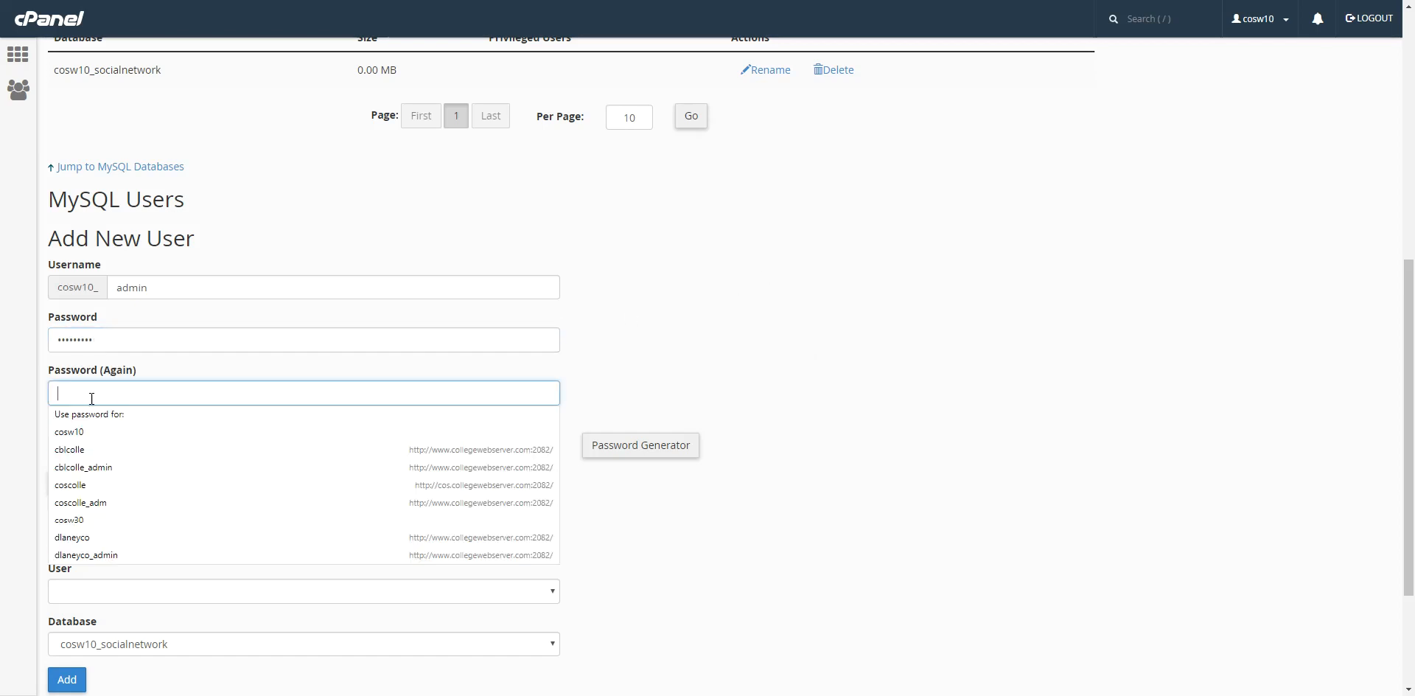
type("*********")
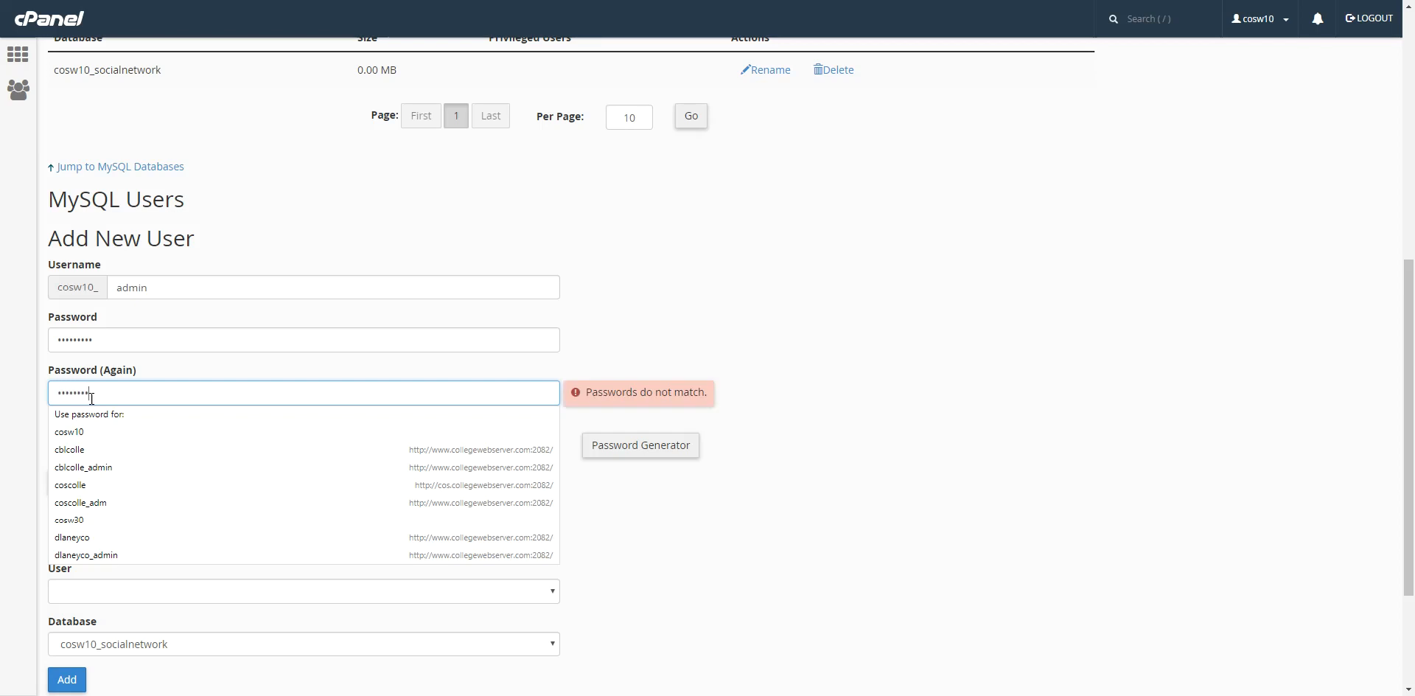
left_click(716, 410)
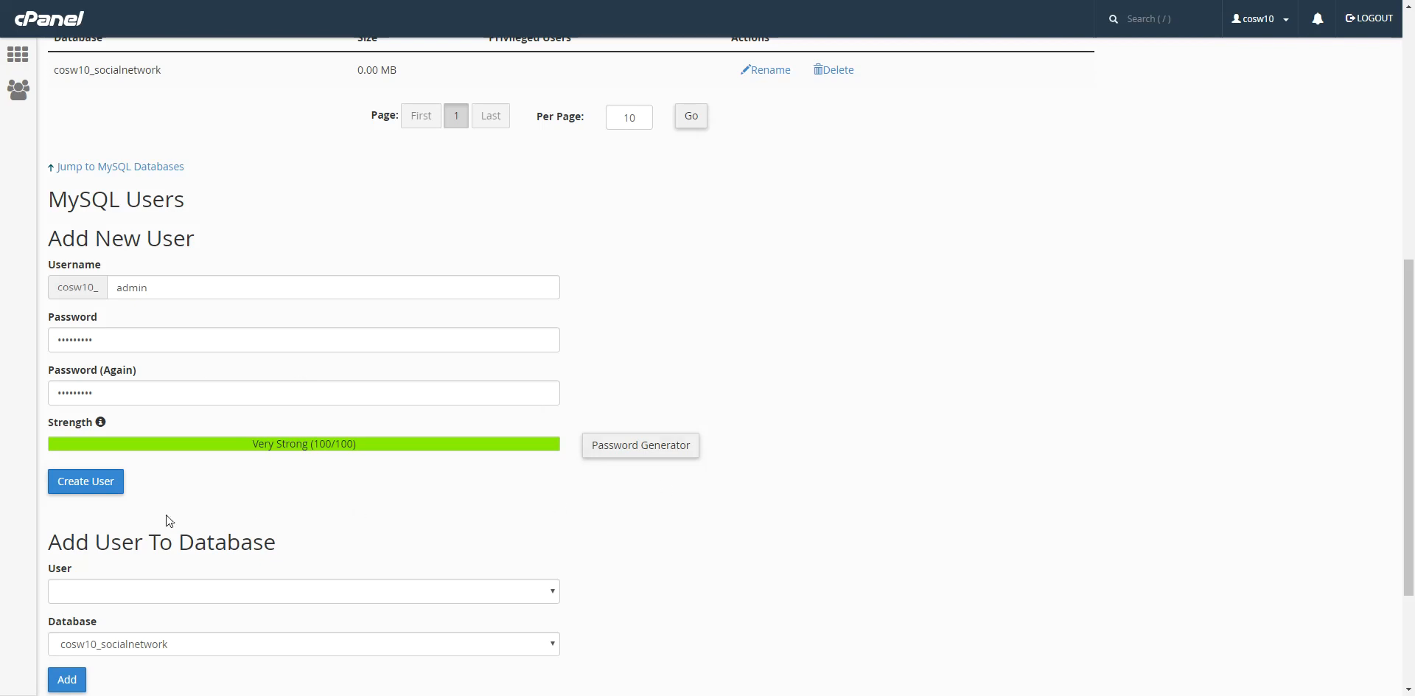
left_click(111, 491)
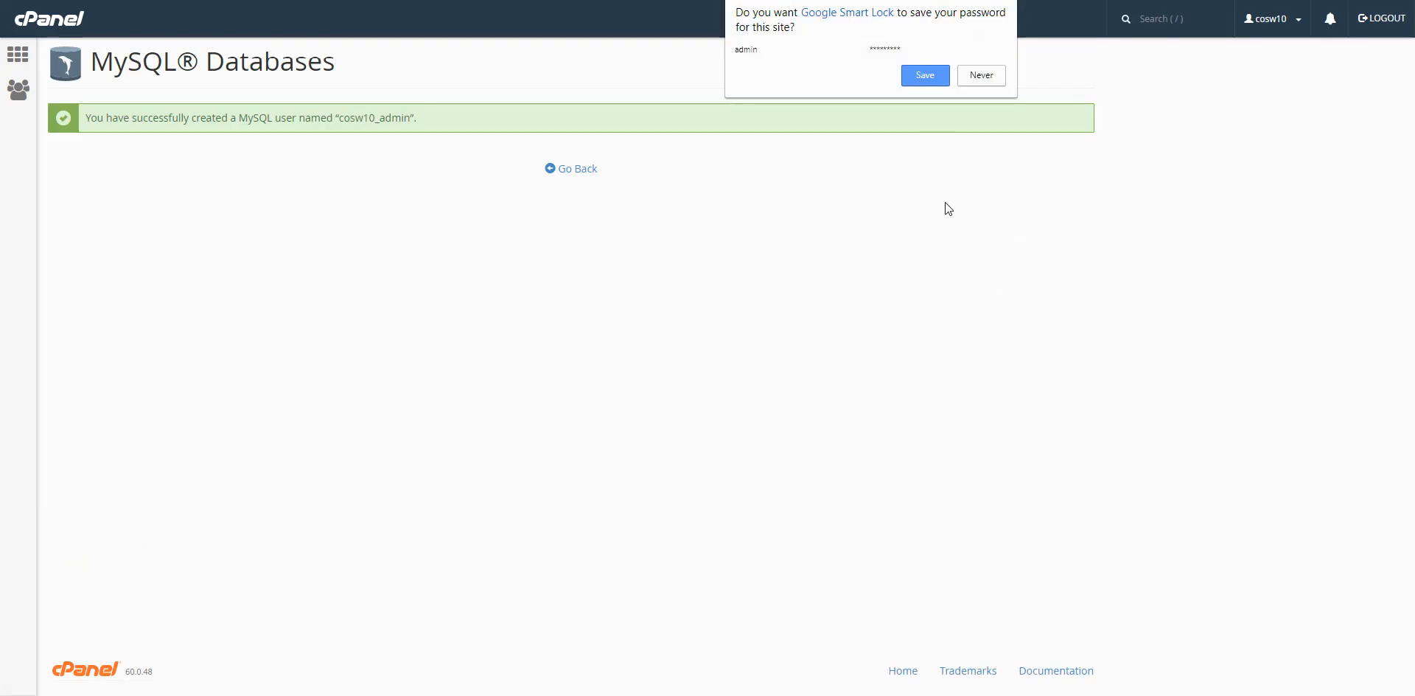
Return to MySQL Databases and locate the admin user in the current users list.
left_click(578, 174)
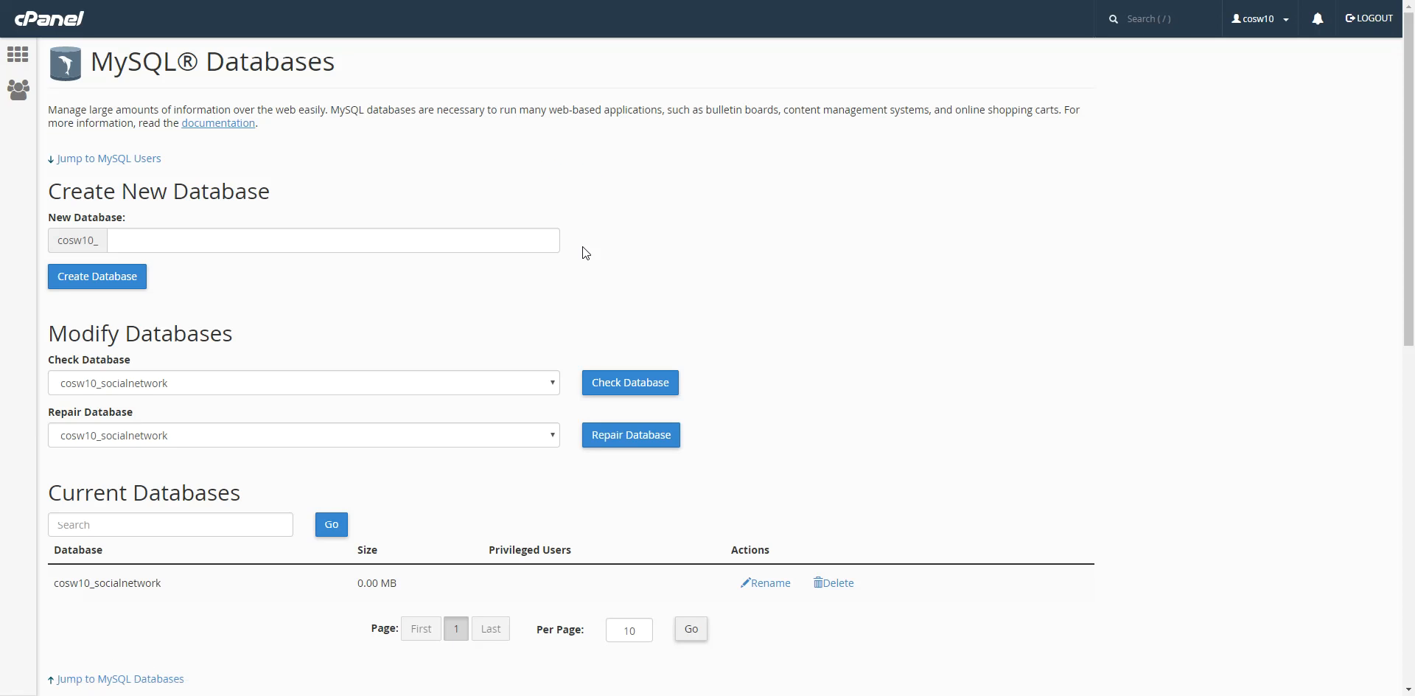
scroll(494, 389, "down", 3)
scroll(453, 394, "down", 2)
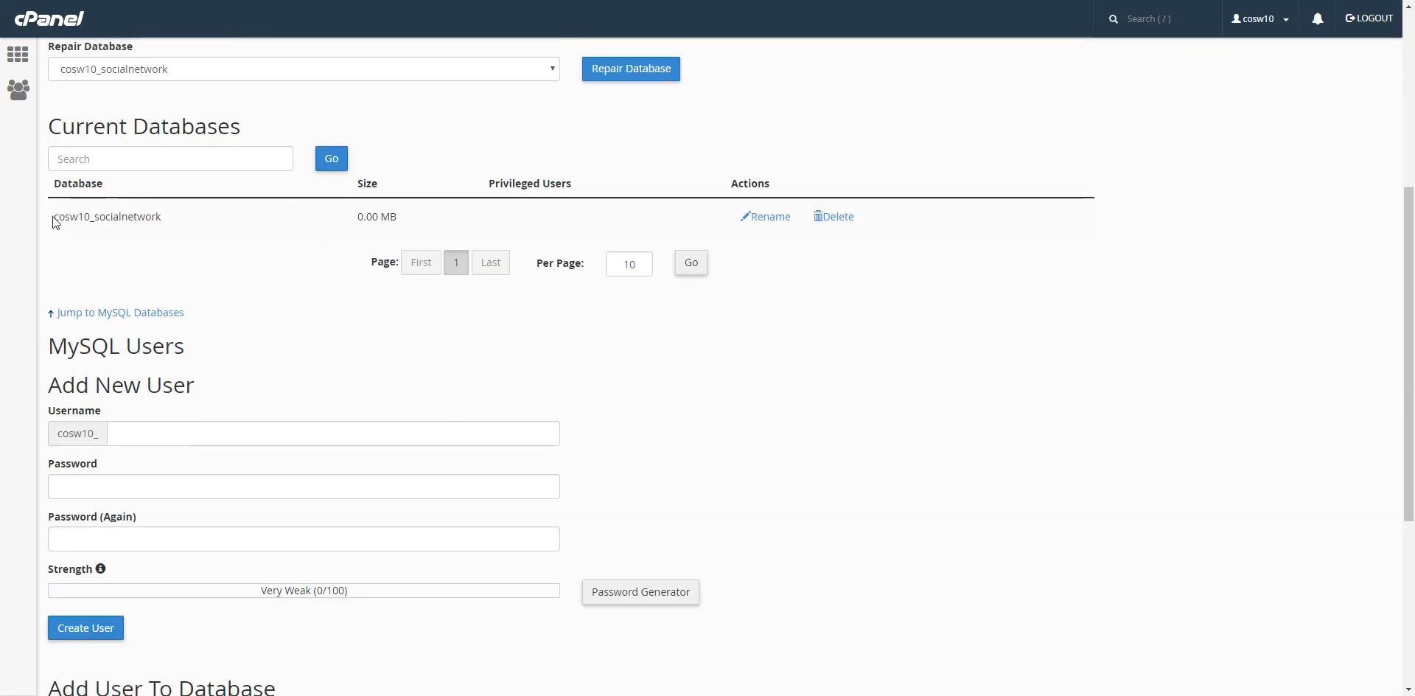
left_click_drag(51, 216, 189, 223)
scroll(192, 225, "down", 5)
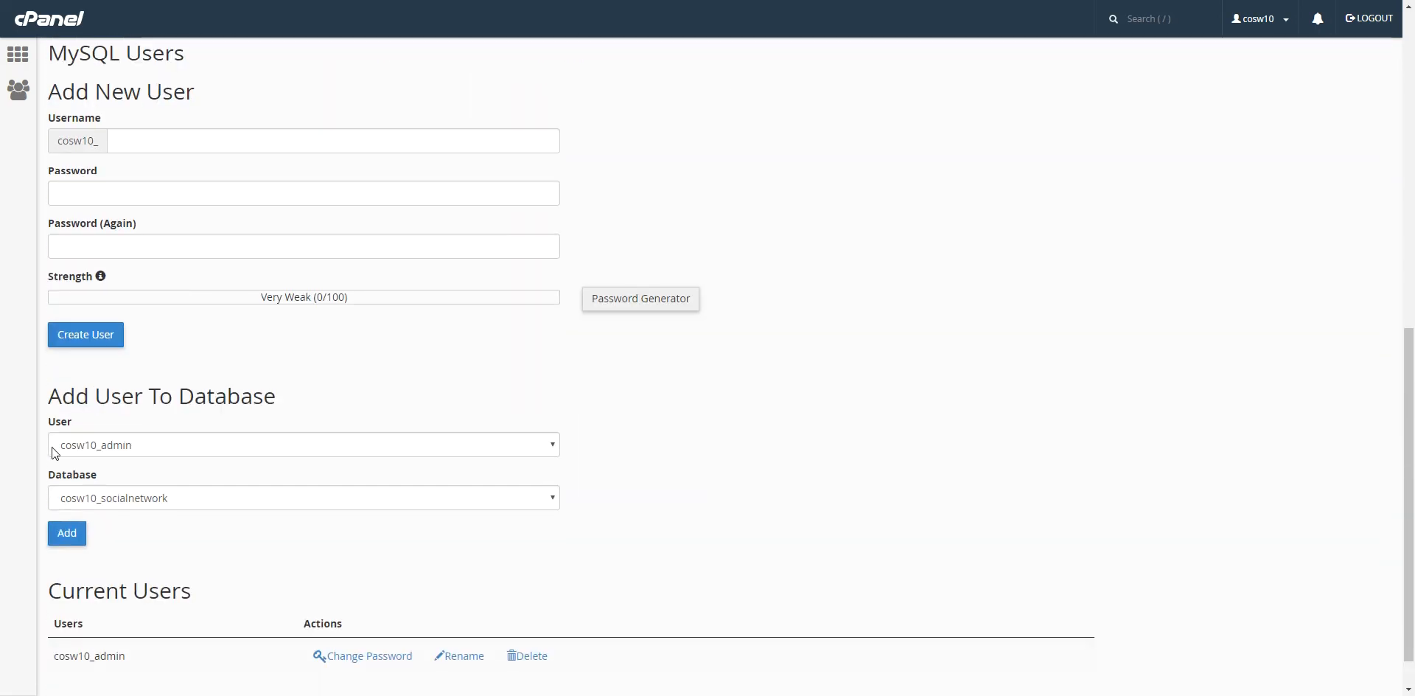
left_click_drag(51, 608, 148, 611)
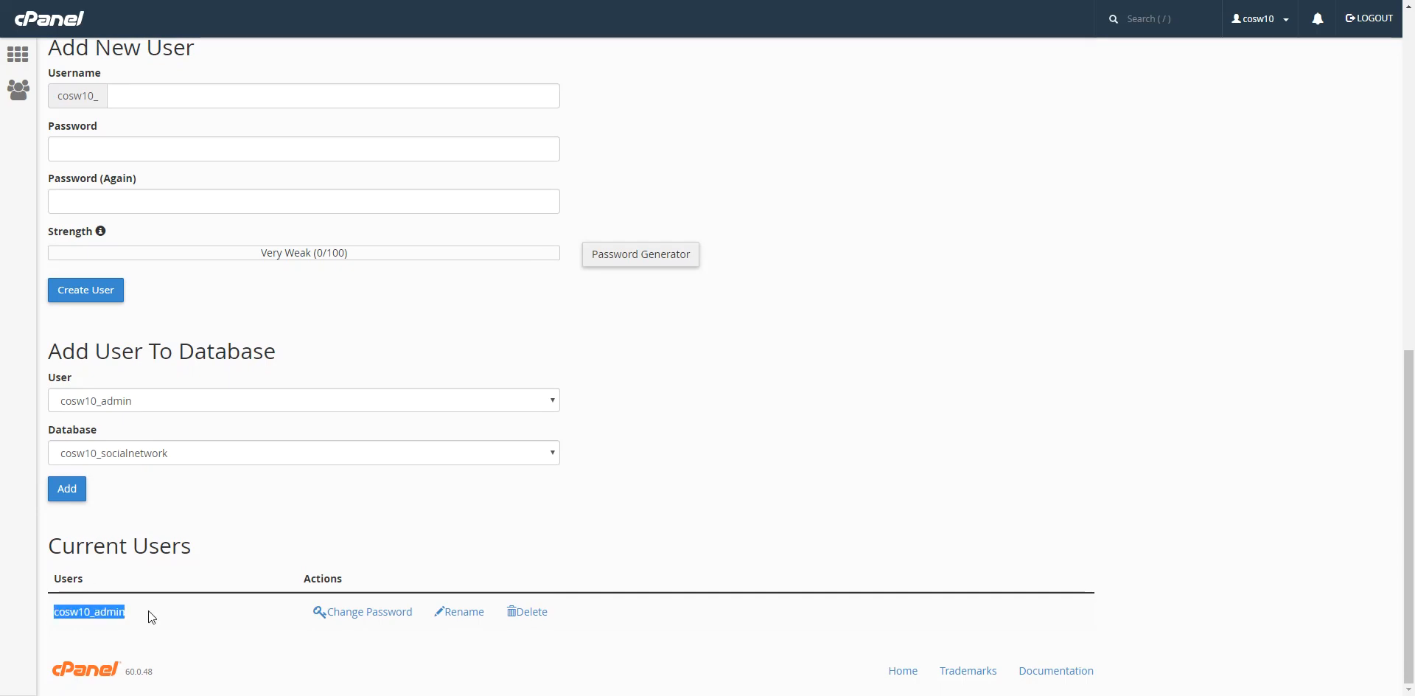
left_click(148, 611)
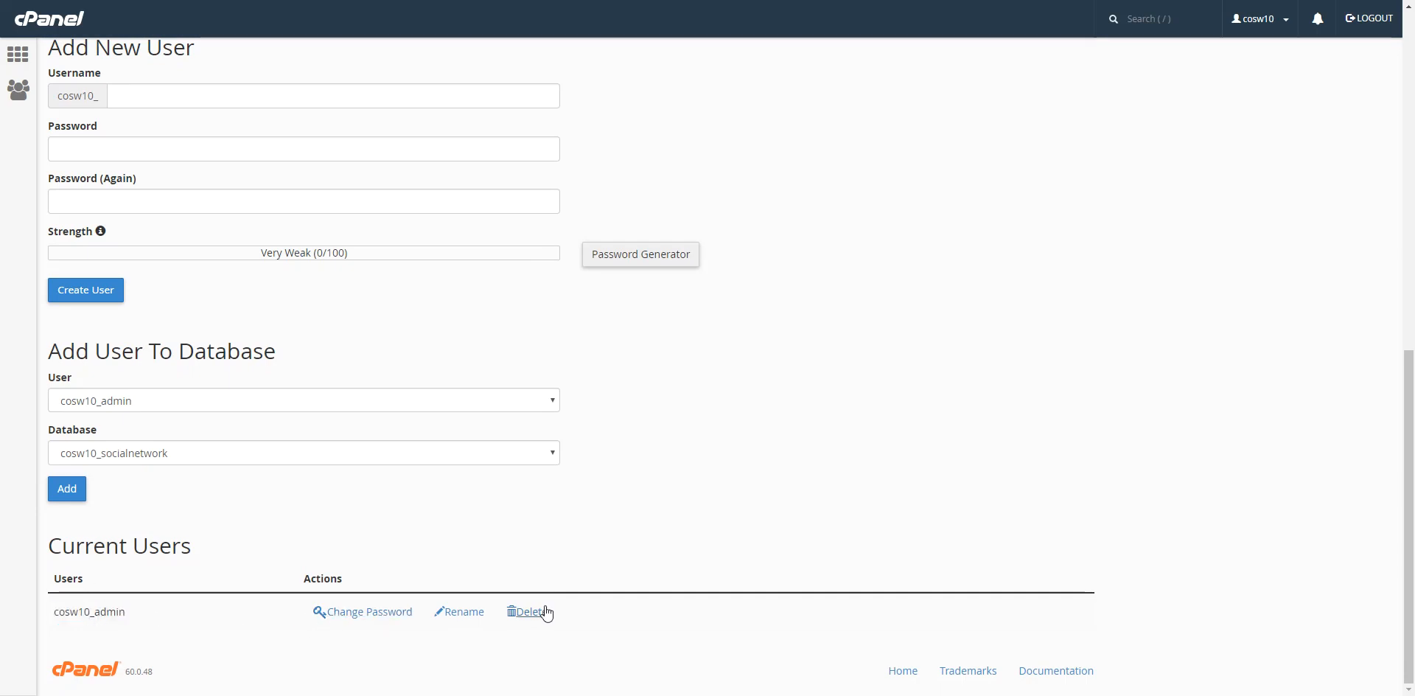
scroll(357, 613, "up", 1)
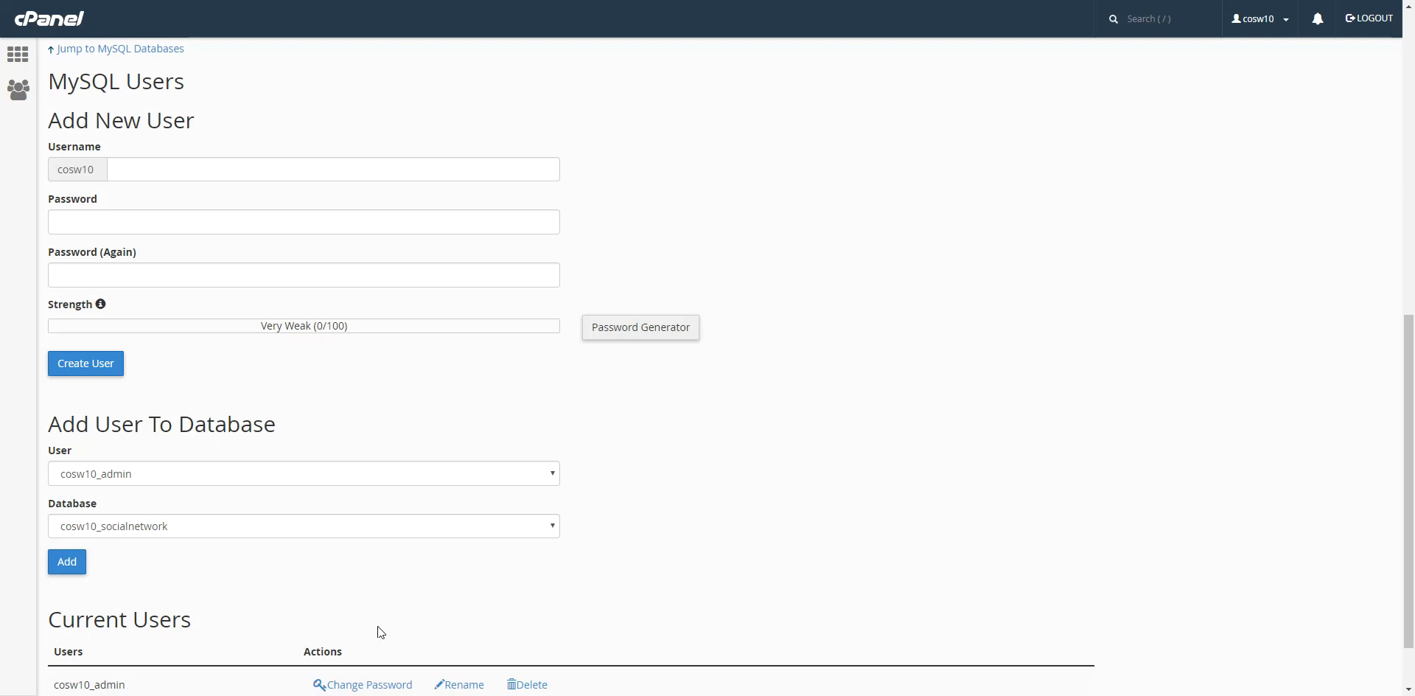
scroll(401, 498, "down", 1)
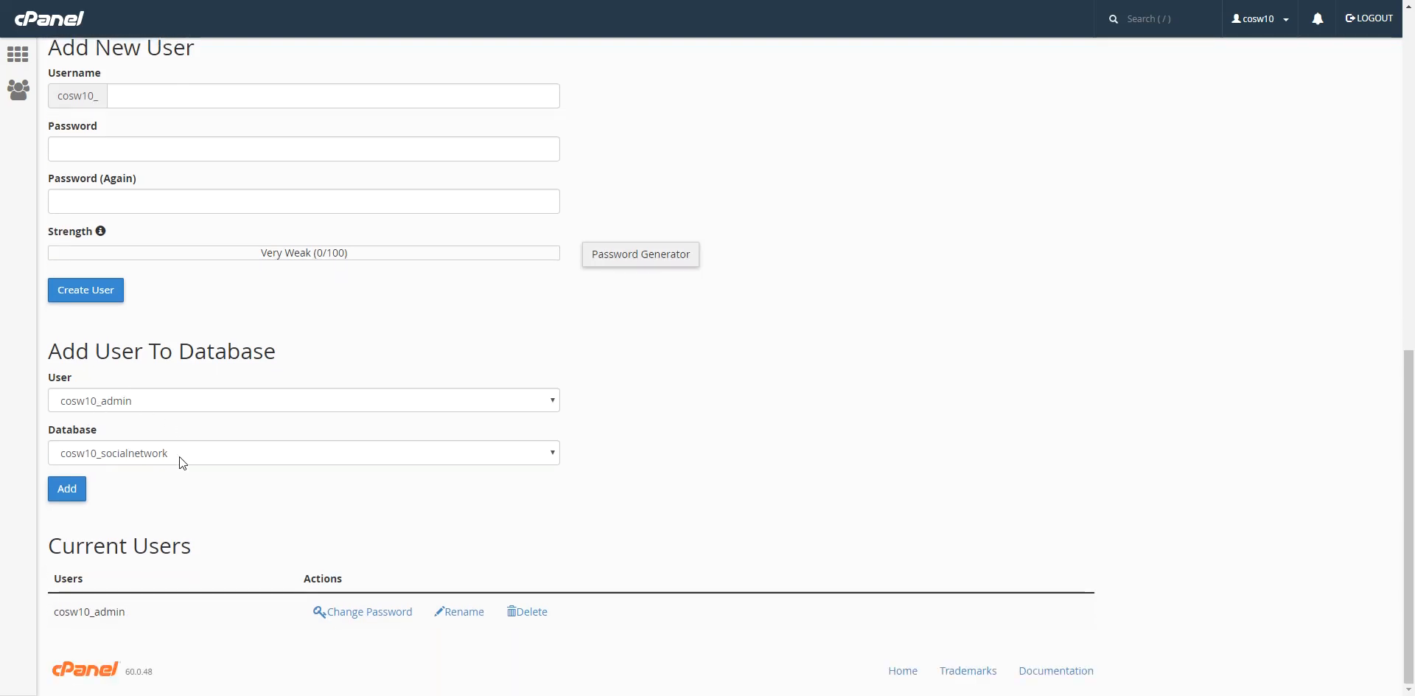
Add the admin user to the socialnetwork database.
left_click(271, 401)
left_click(252, 410)
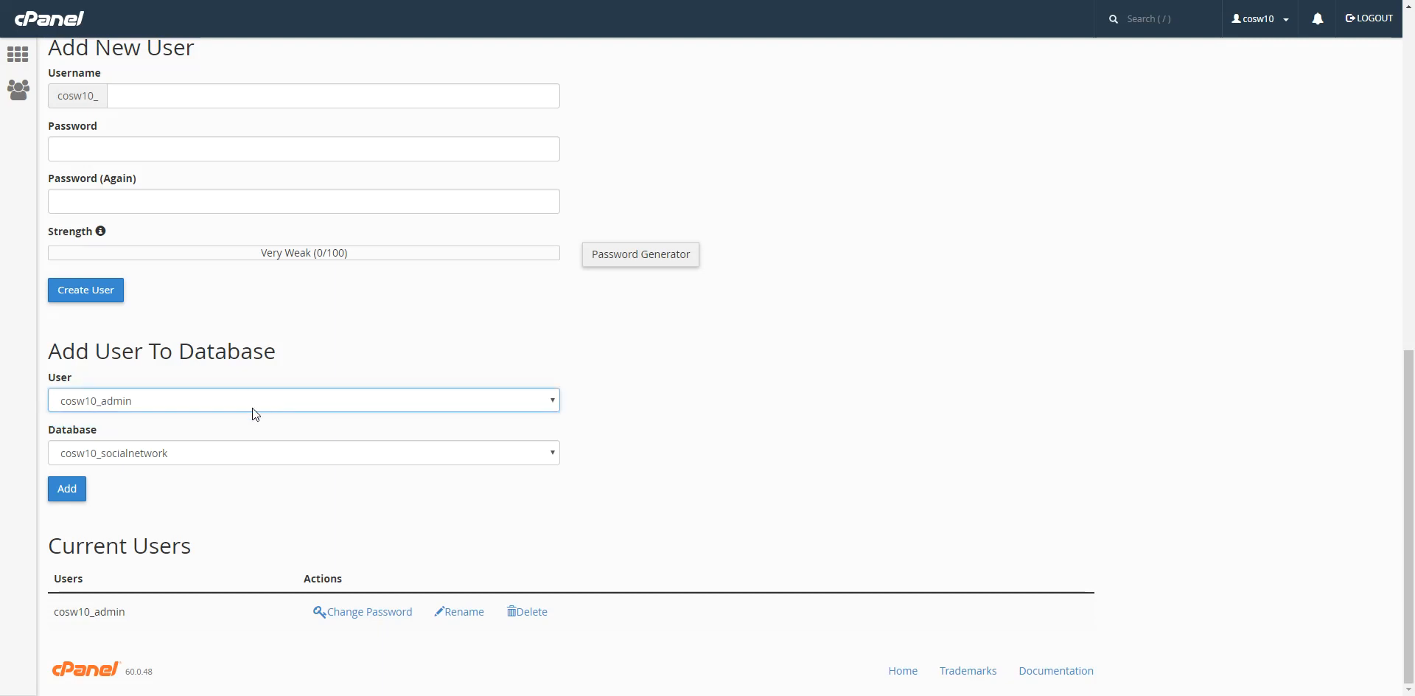
left_click(113, 451)
left_click(147, 455)
left_click(74, 494)
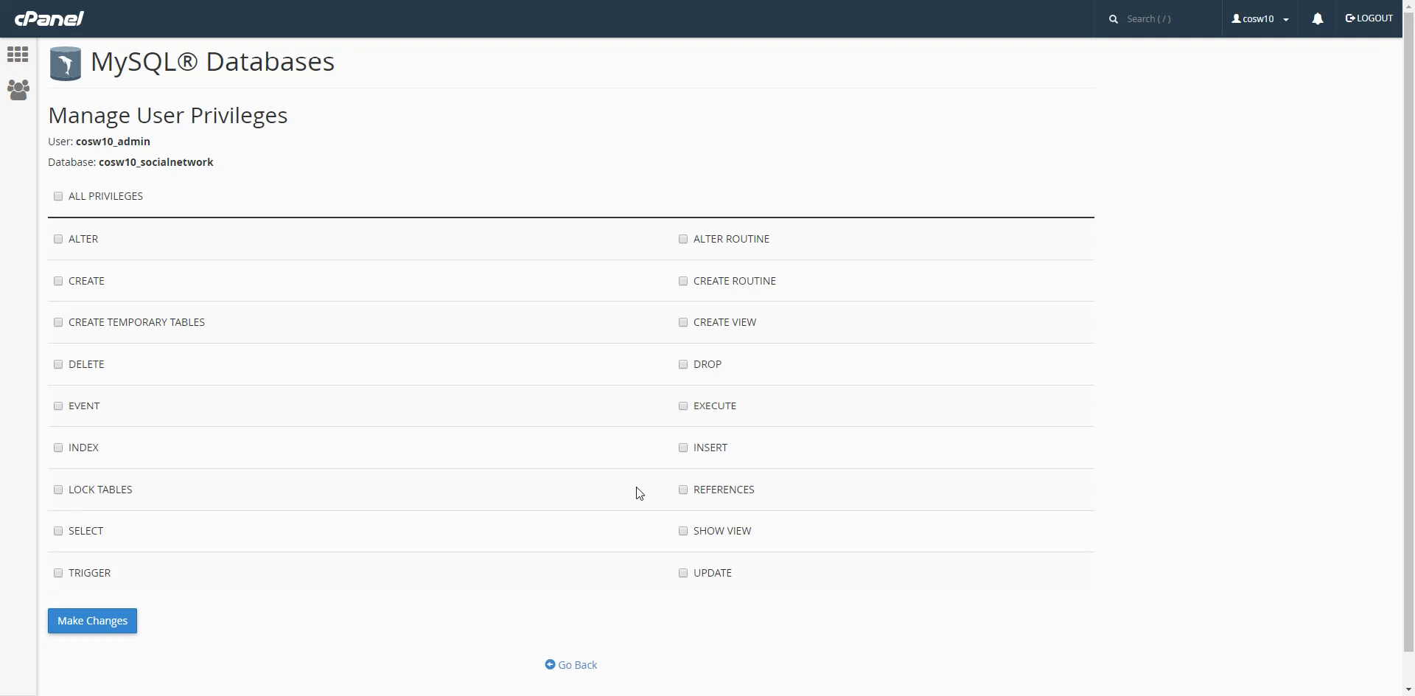
Grant admin ALL PRIVILEGES on socialnetwork, save, and go back.
left_click(57, 196)
scroll(811, 361, "down", 1)
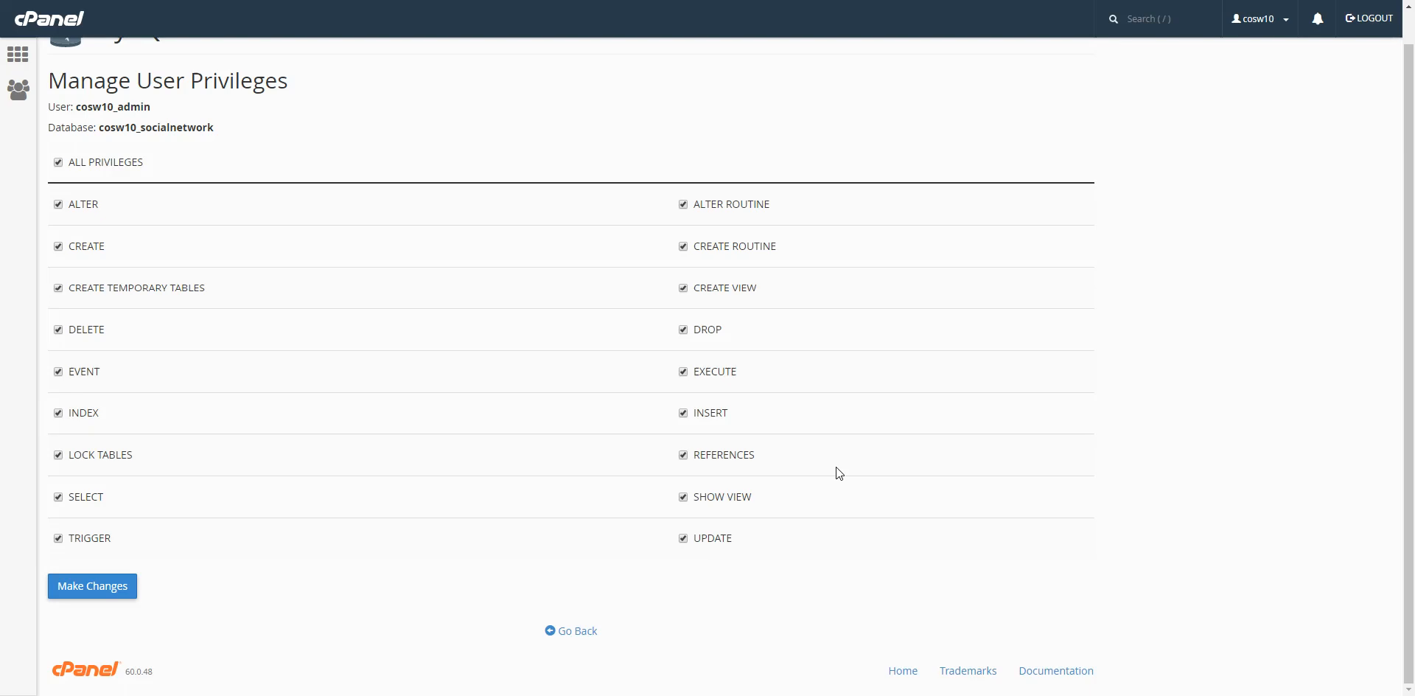
left_click(112, 586)
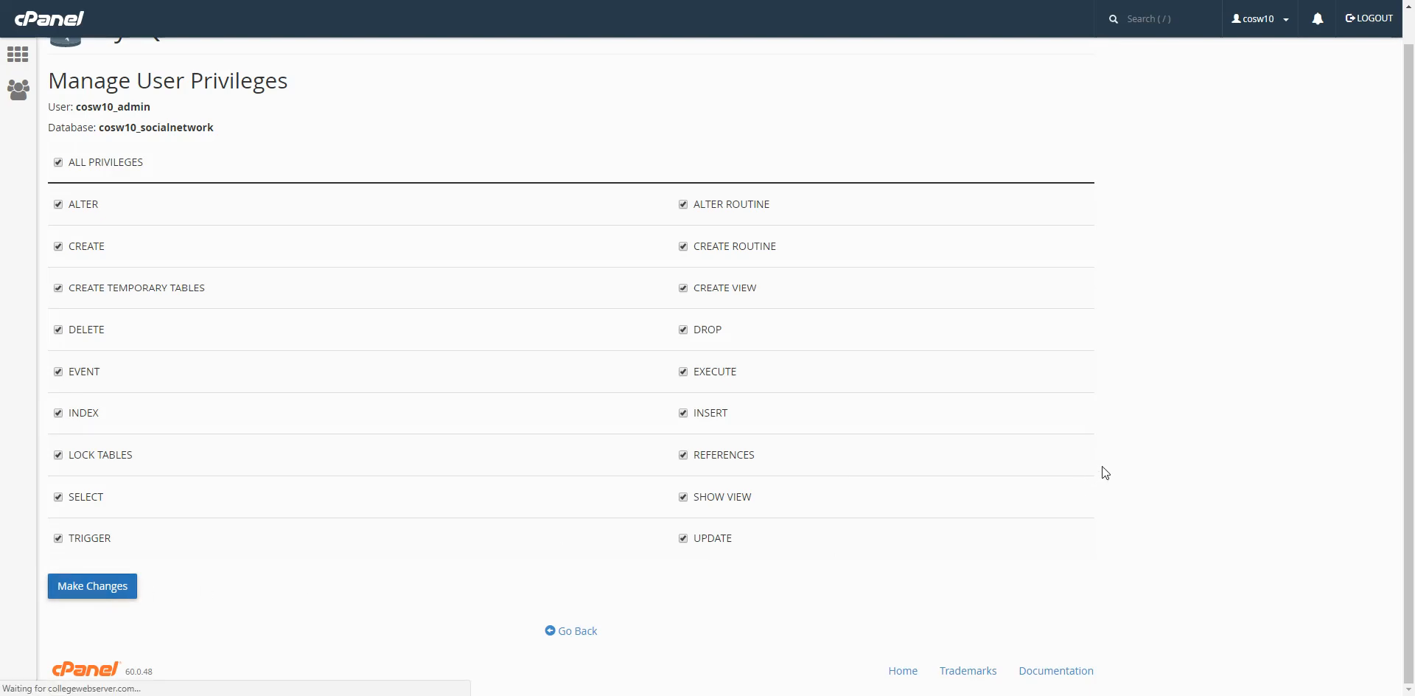
left_click(577, 201)
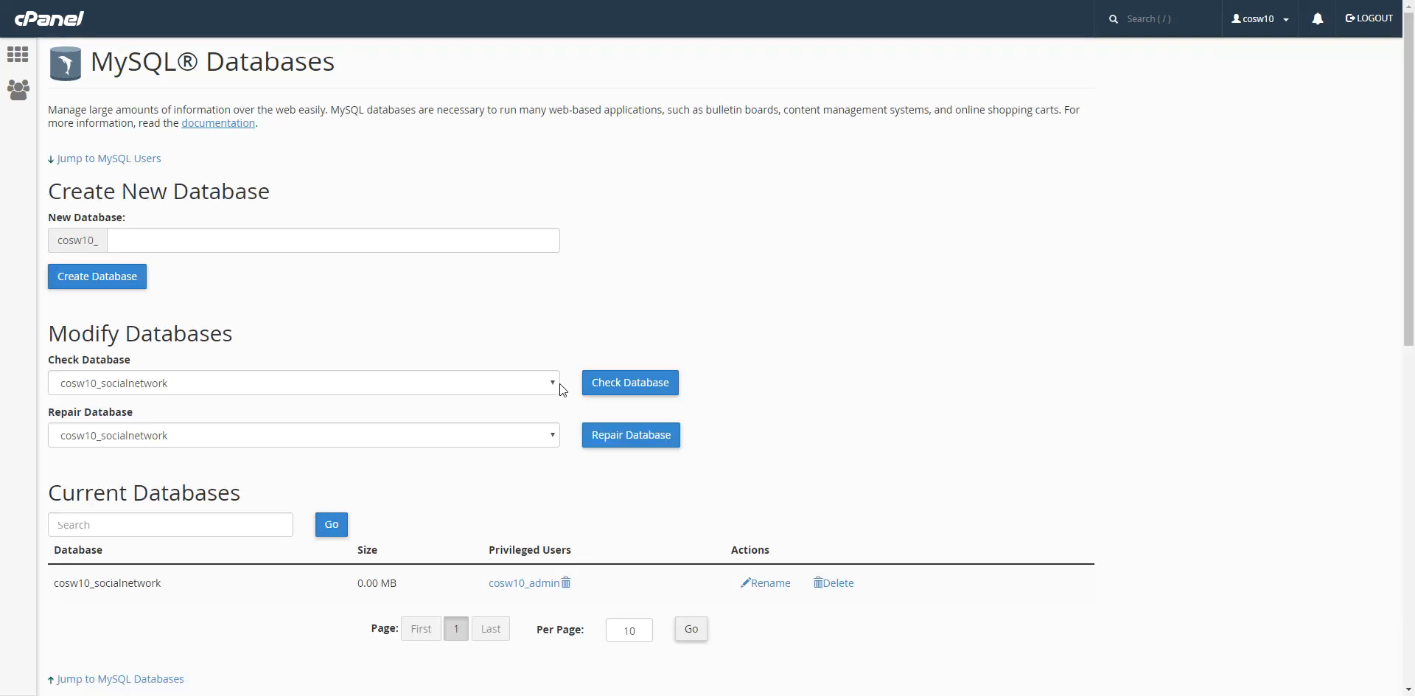
Create a MySQL user named web with a password.
scroll(556, 383, "down", 6)
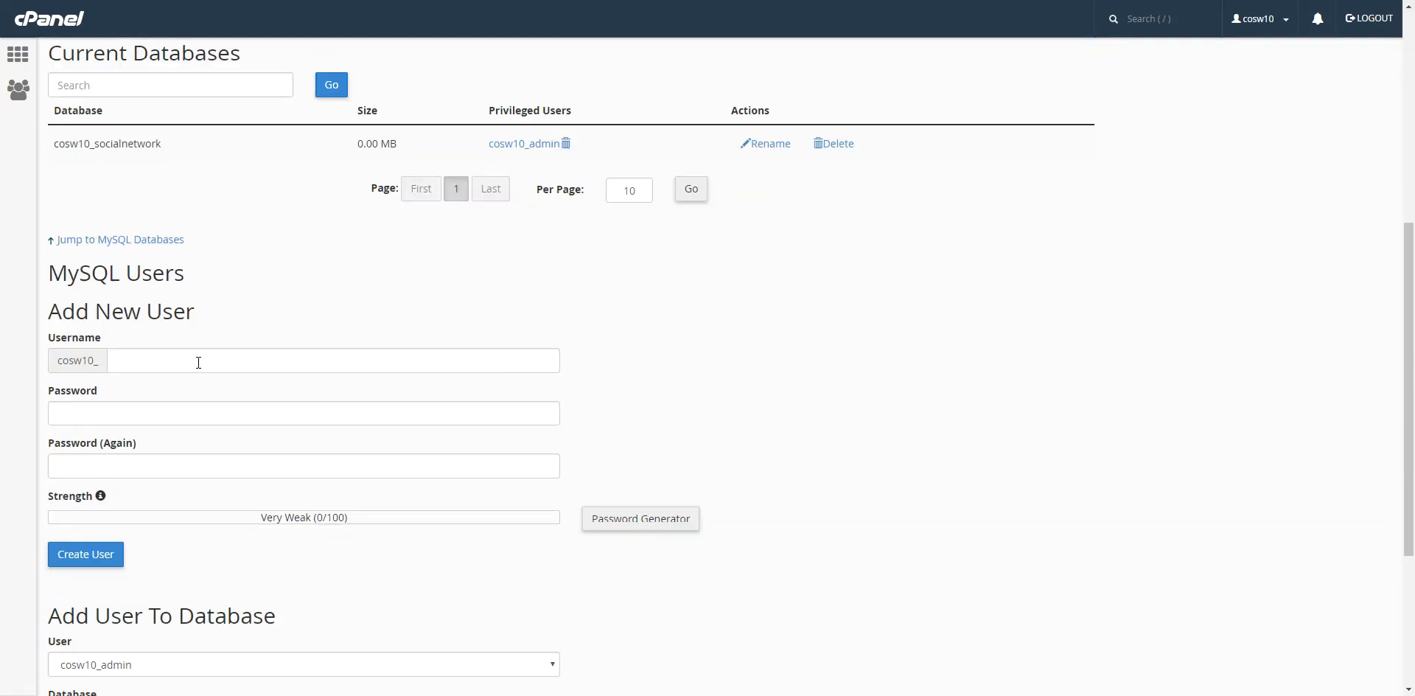
left_click(198, 362)
left_click(104, 367)
left_click(122, 362)
type("web")
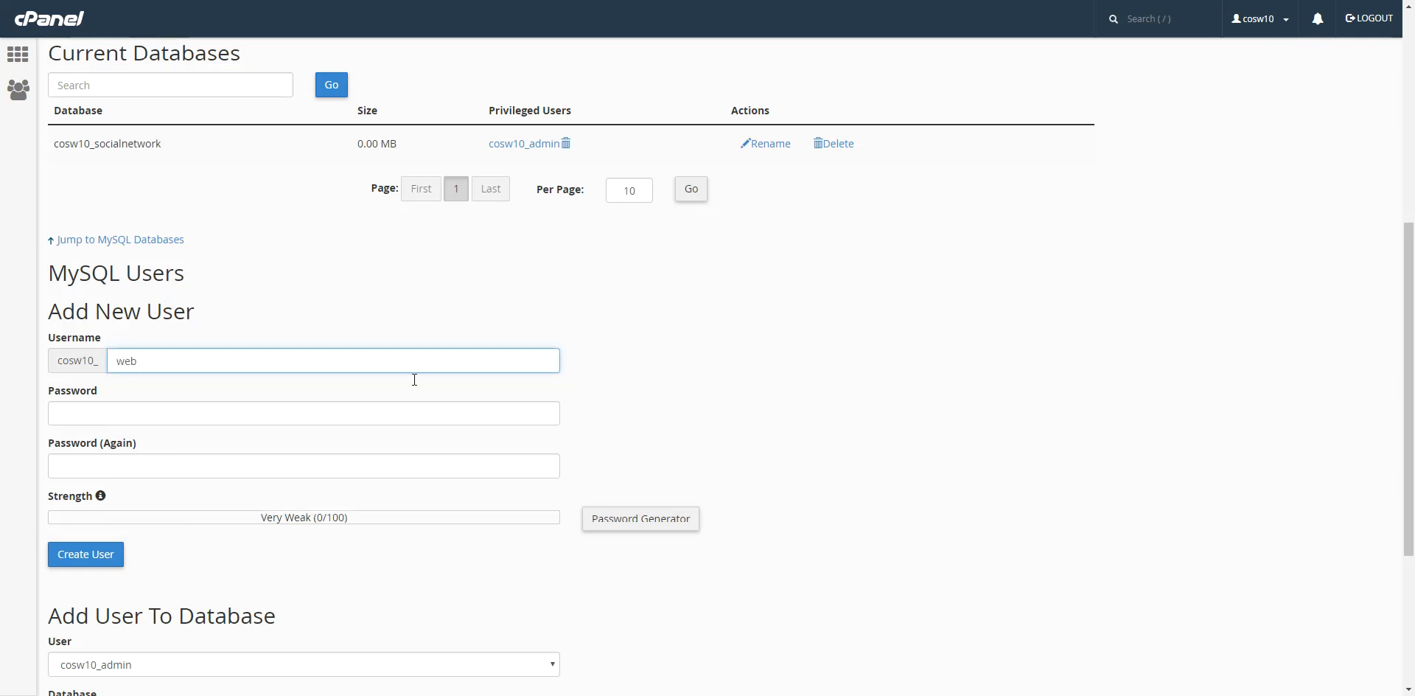
left_click(256, 415)
type("•••")
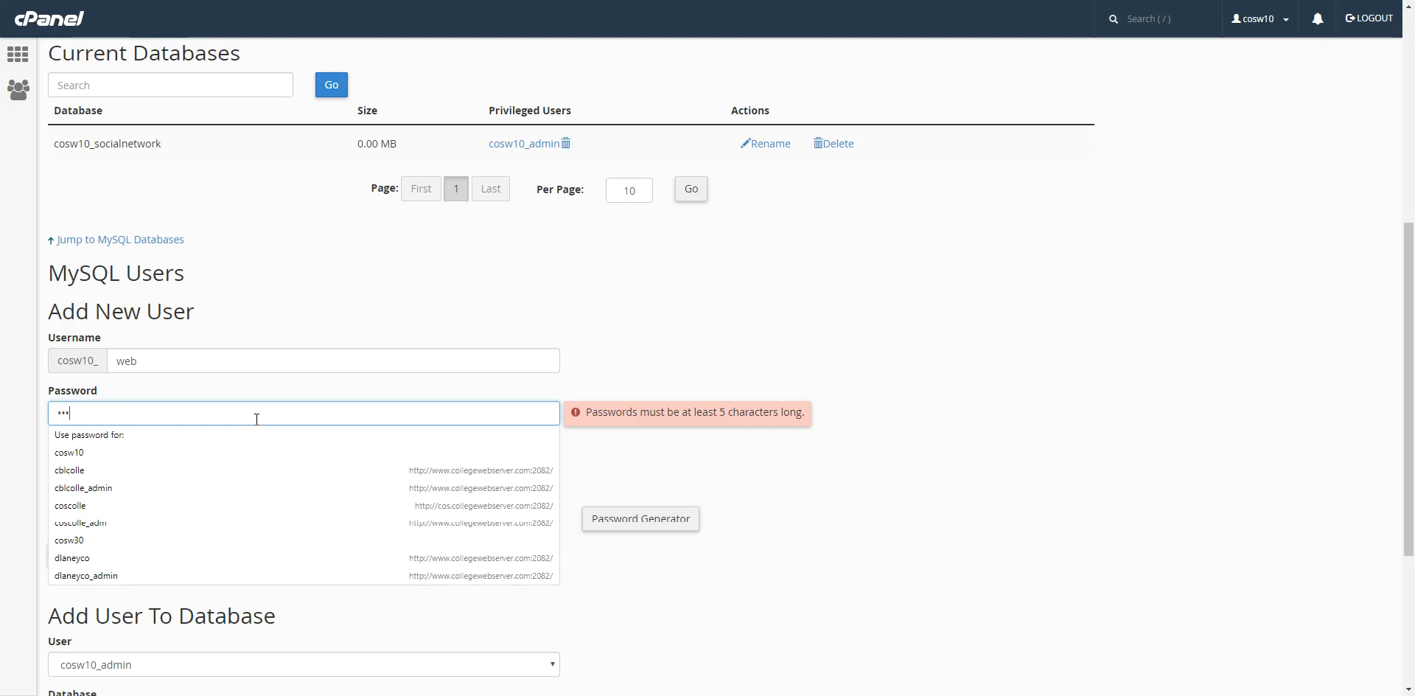
type("••••••")
key("Tab")
type("•••••••••")
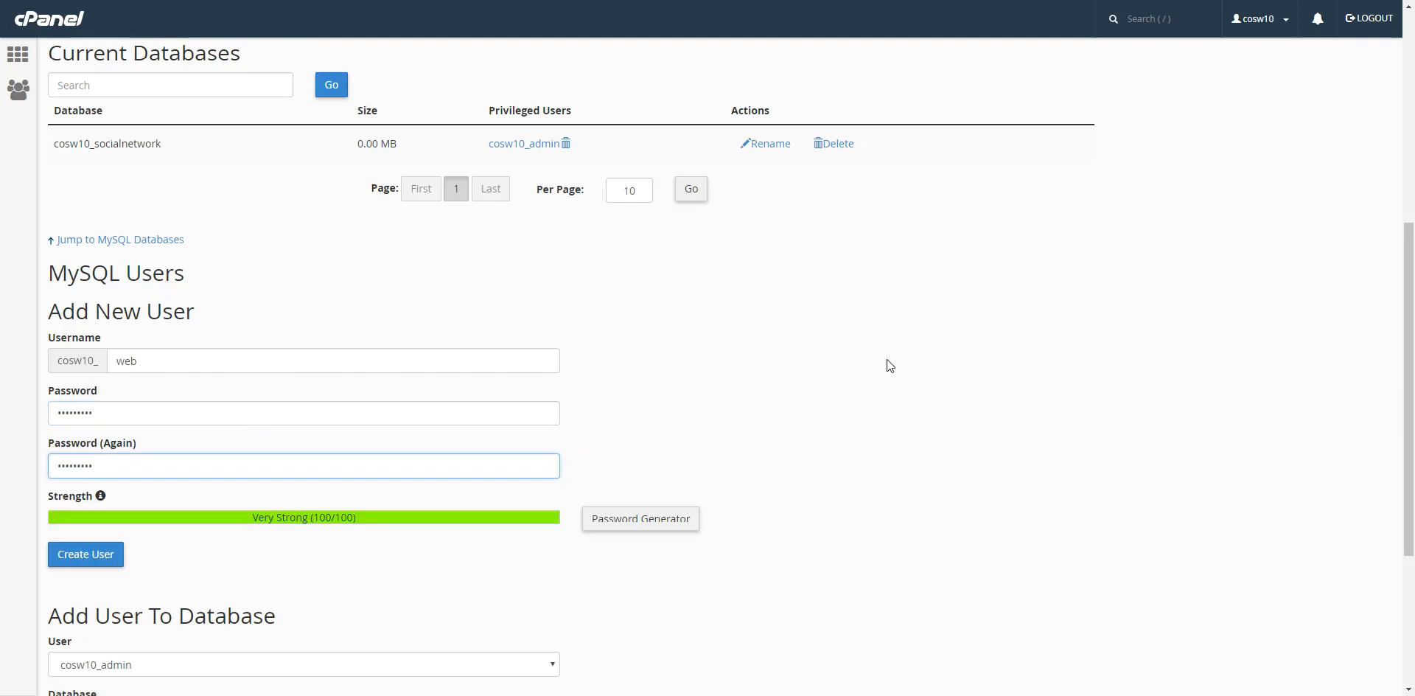
scroll(884, 367, "down", 2)
left_click(103, 407)
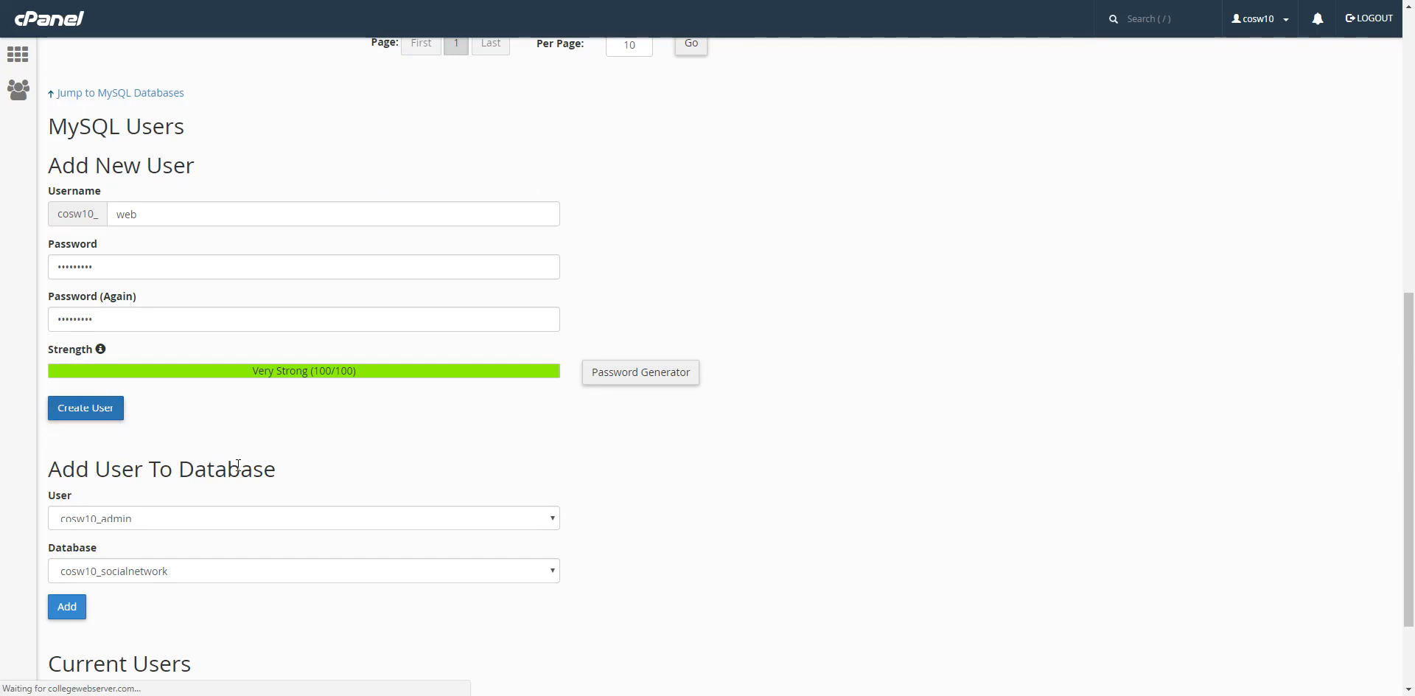
left_click(979, 199)
Add the web user to the socialnetwork database.
left_click(582, 167)
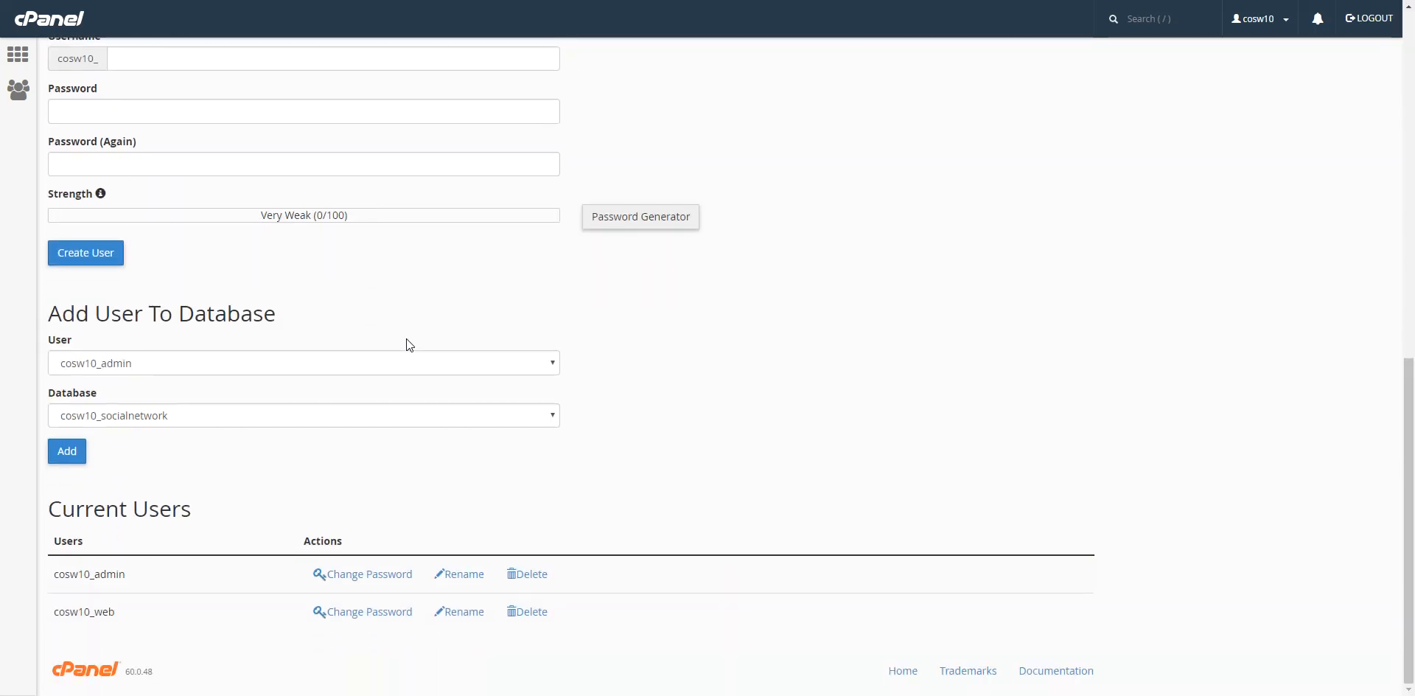
left_click(301, 364)
left_click(273, 395)
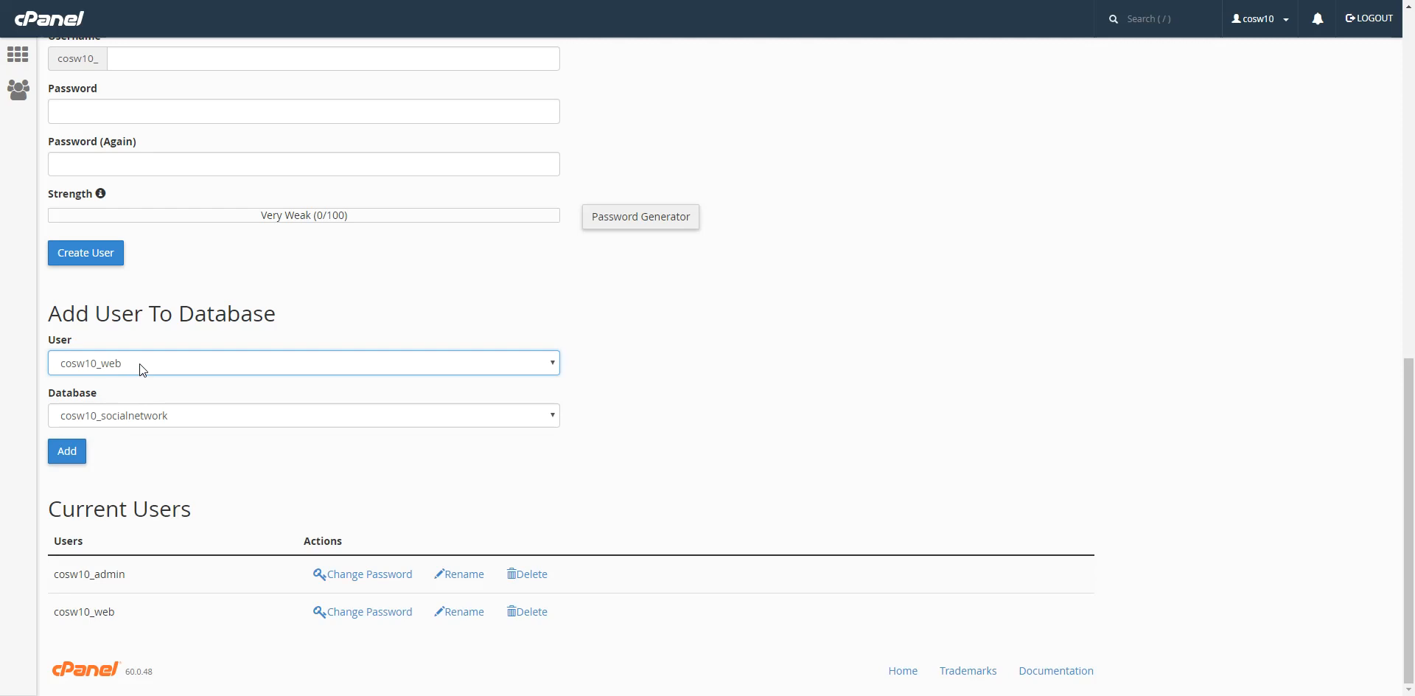
left_click(77, 453)
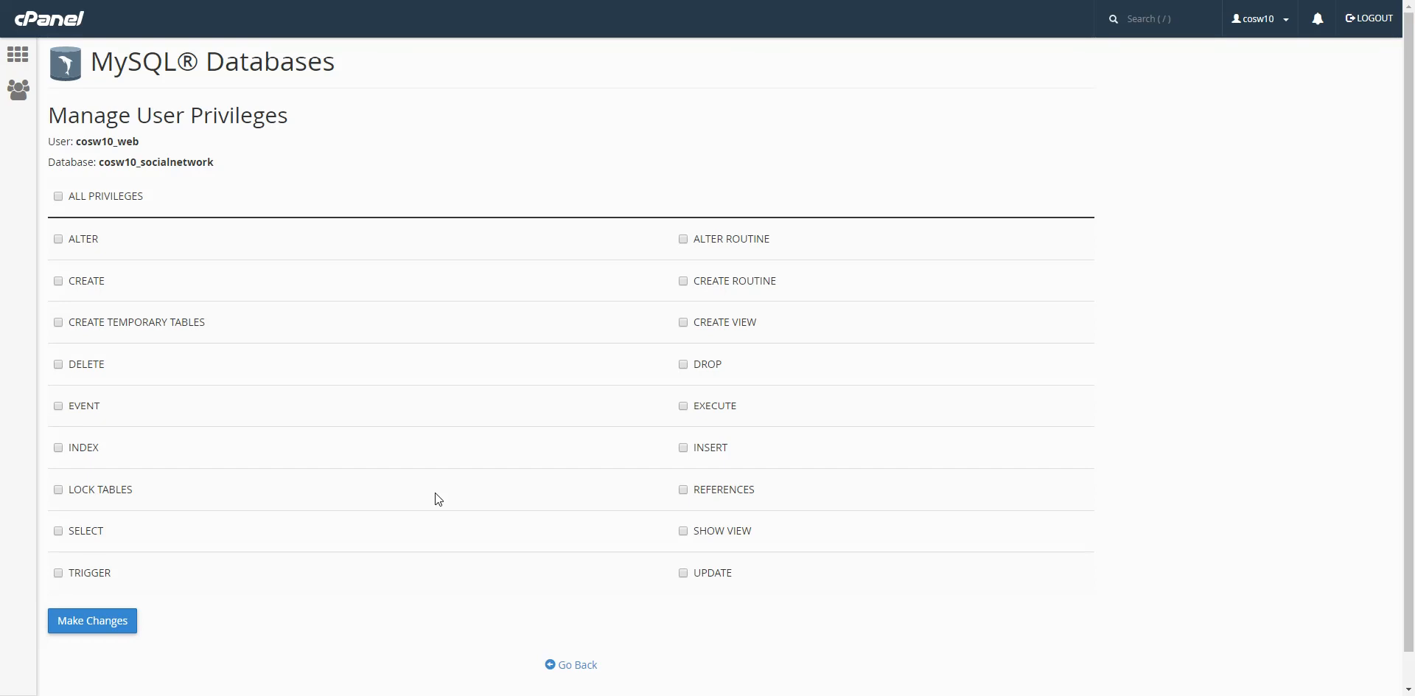
Grant web SELECT, INSERT and UPDATE on socialnetwork and apply the changes.
left_click(57, 531)
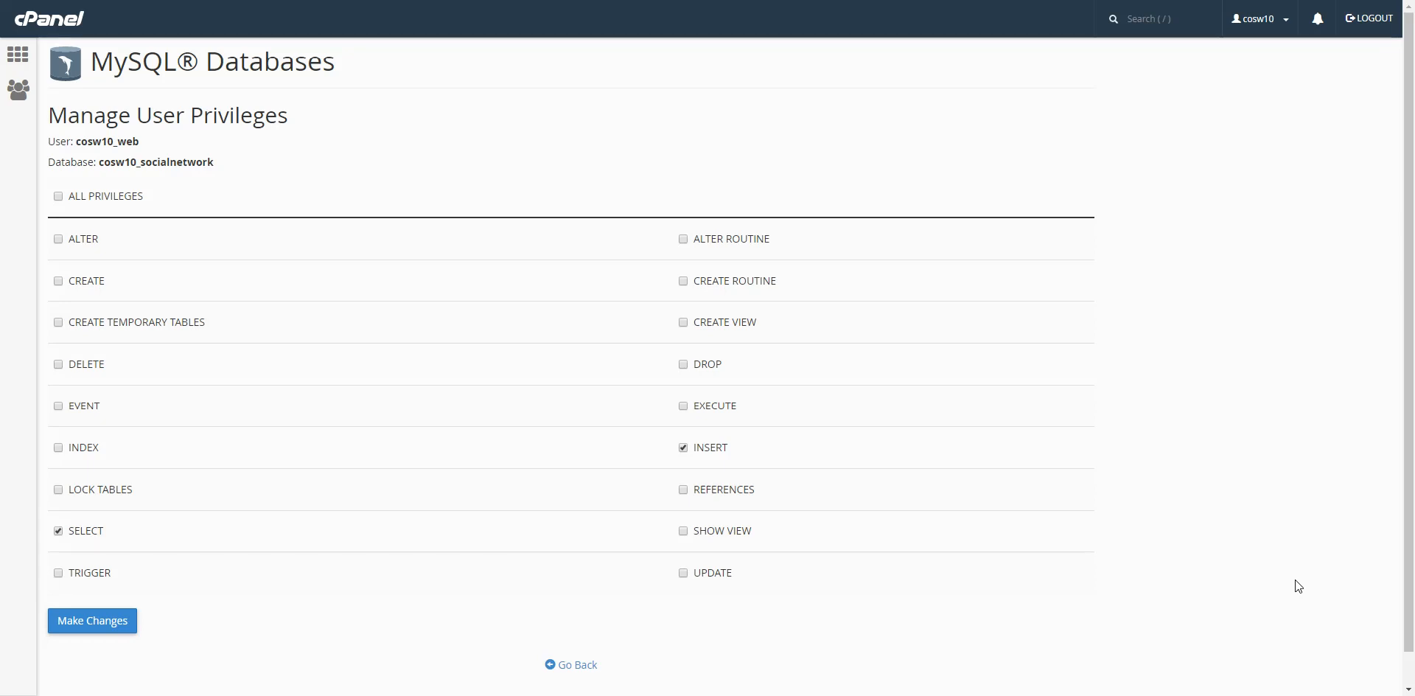
left_click(682, 573)
scroll(766, 572, "down", 1)
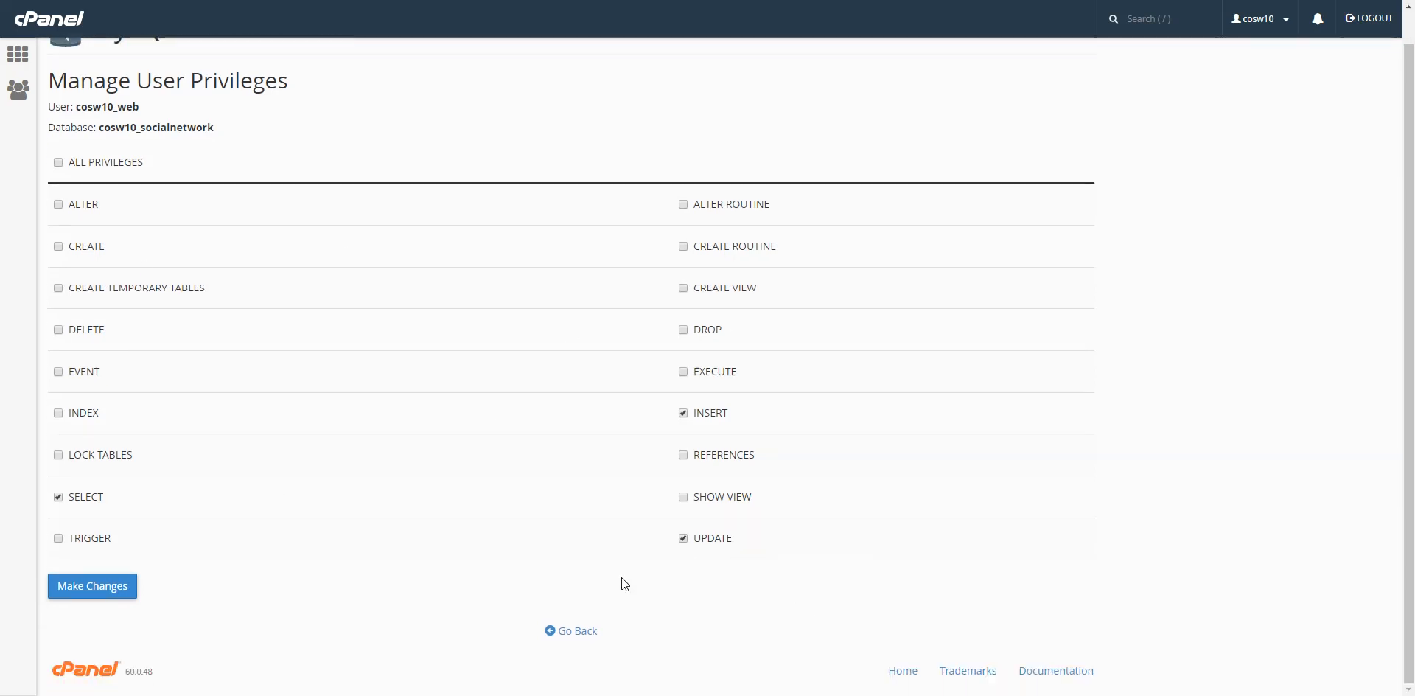
left_click(120, 597)
left_click(87, 586)
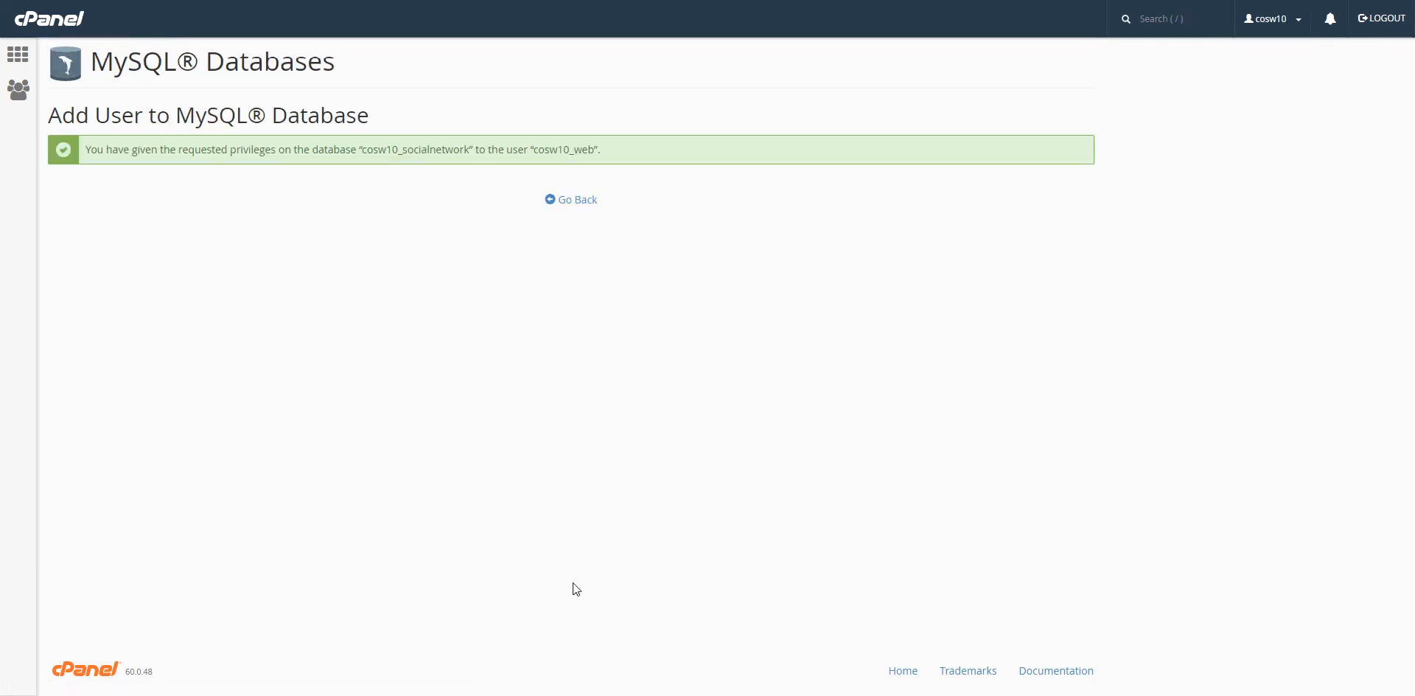
left_click(564, 203)
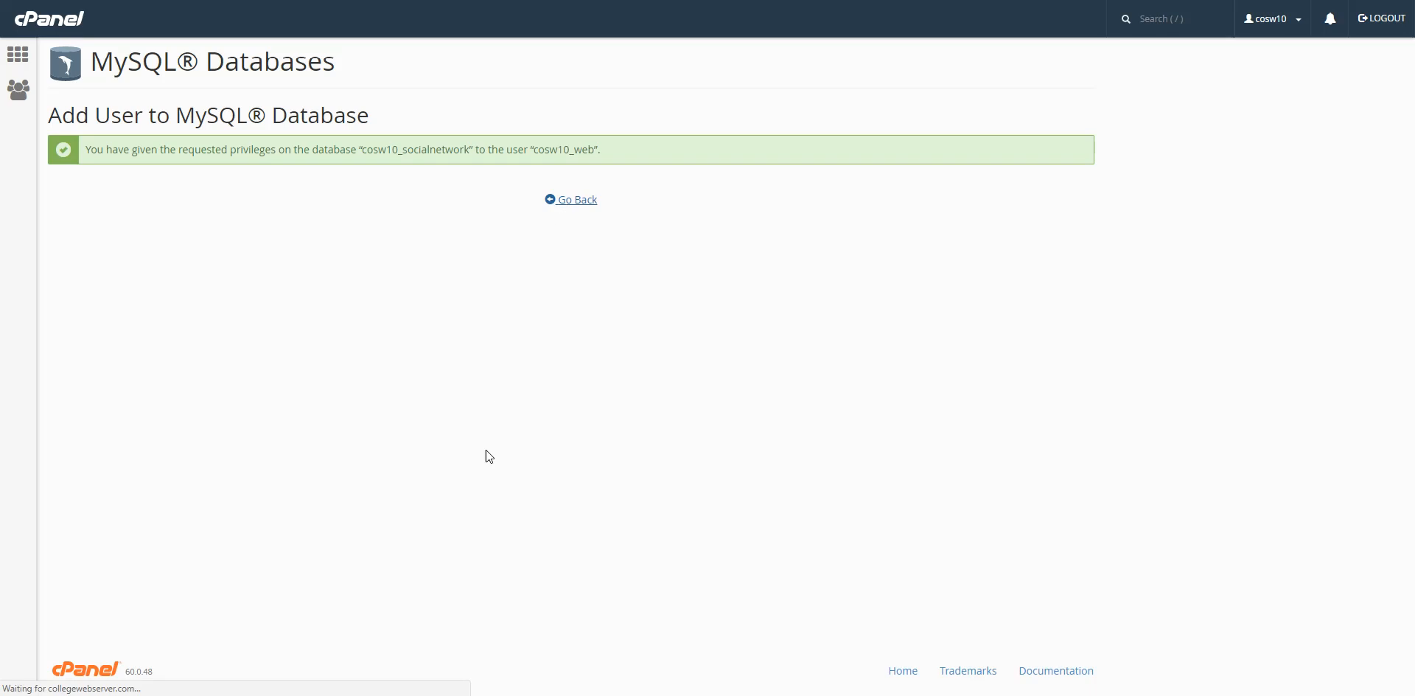
Check the admin and web users and socialnetwork database listings, then return to cPanel home.
scroll(419, 277, "down", 10)
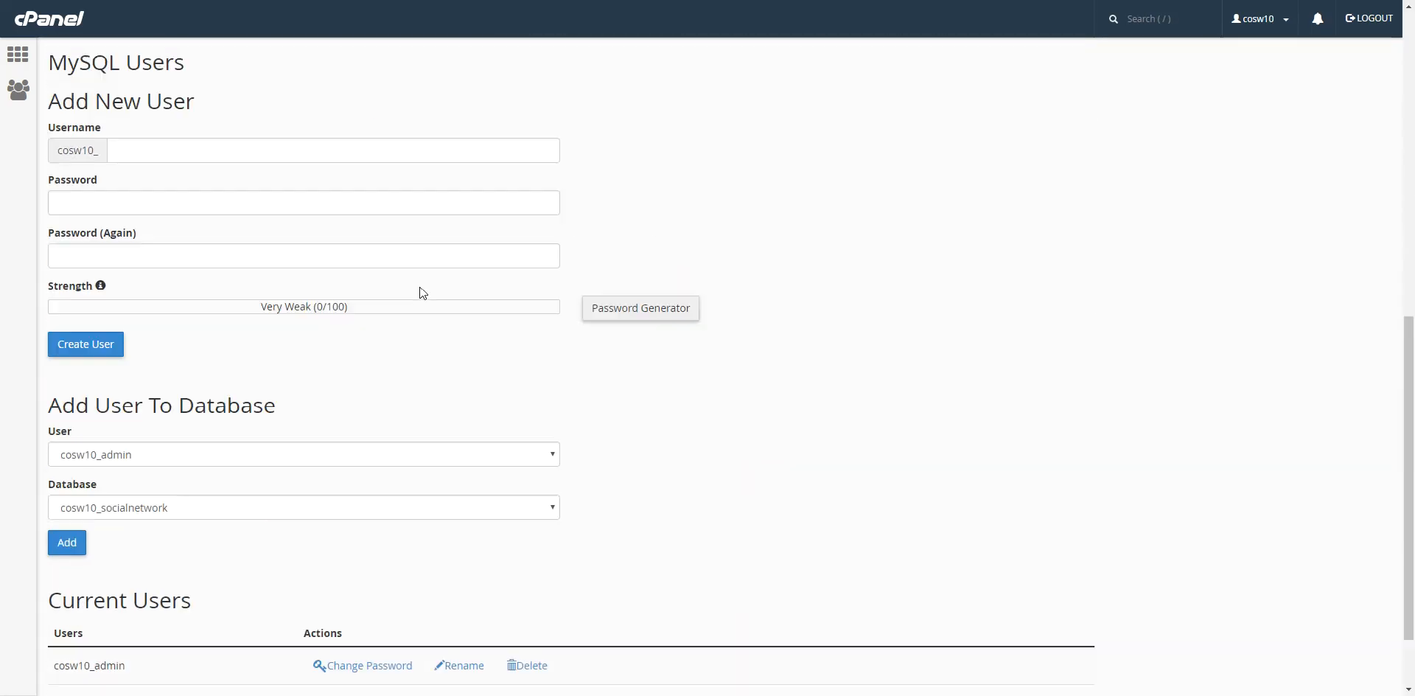
left_click_drag(51, 574, 135, 582)
left_click(135, 582)
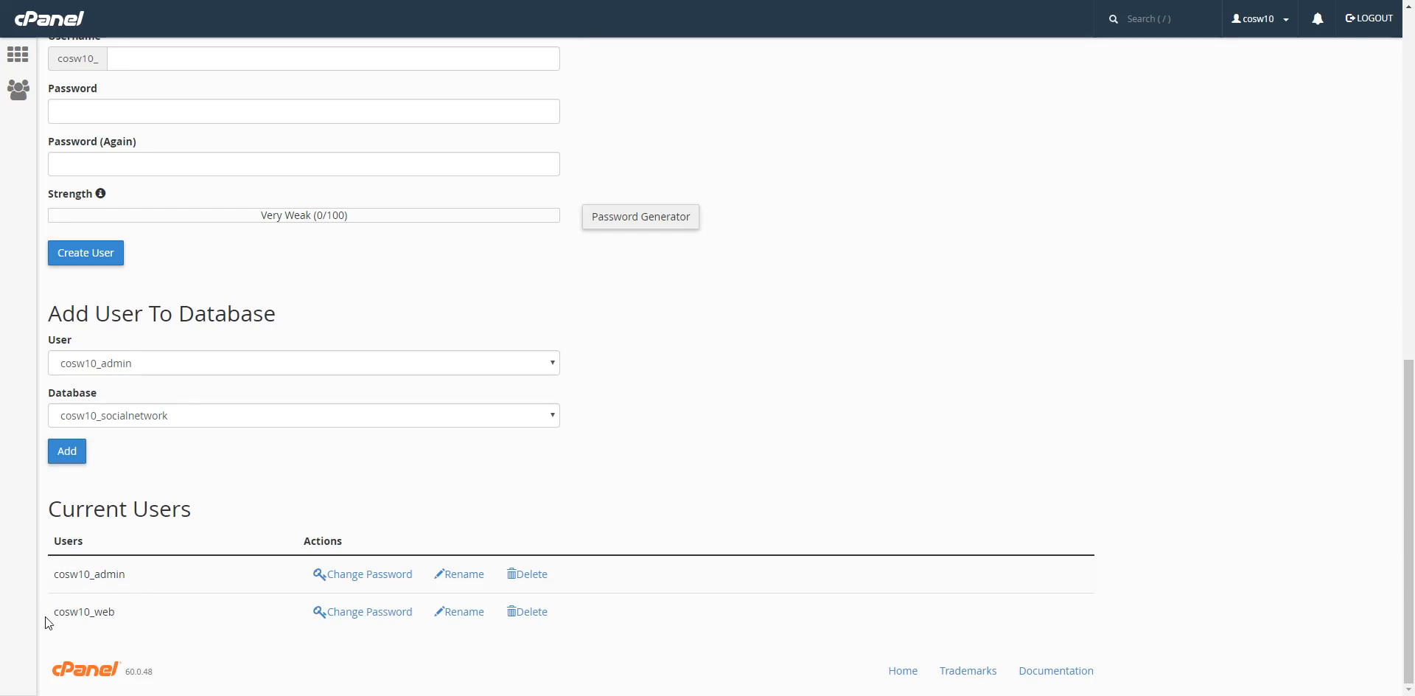
left_click(157, 613)
scroll(177, 471, "up", 6)
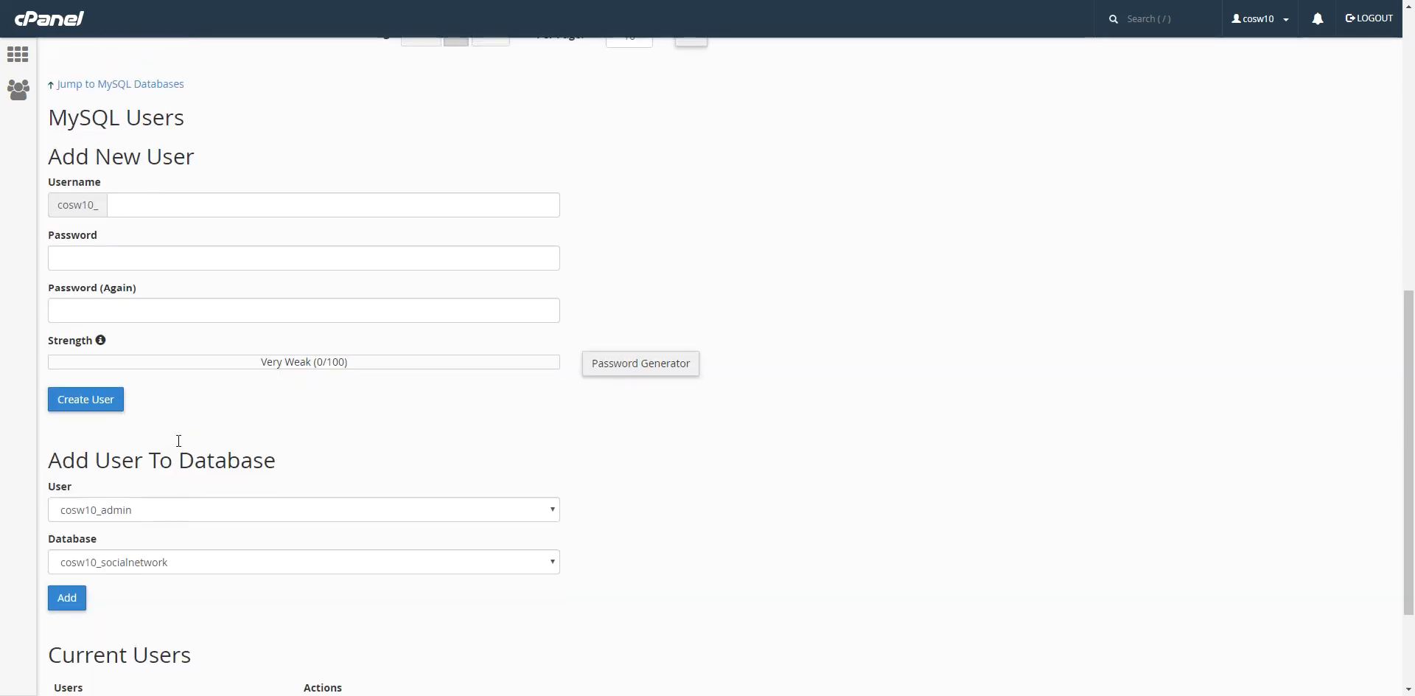
scroll(193, 466, "up", 1)
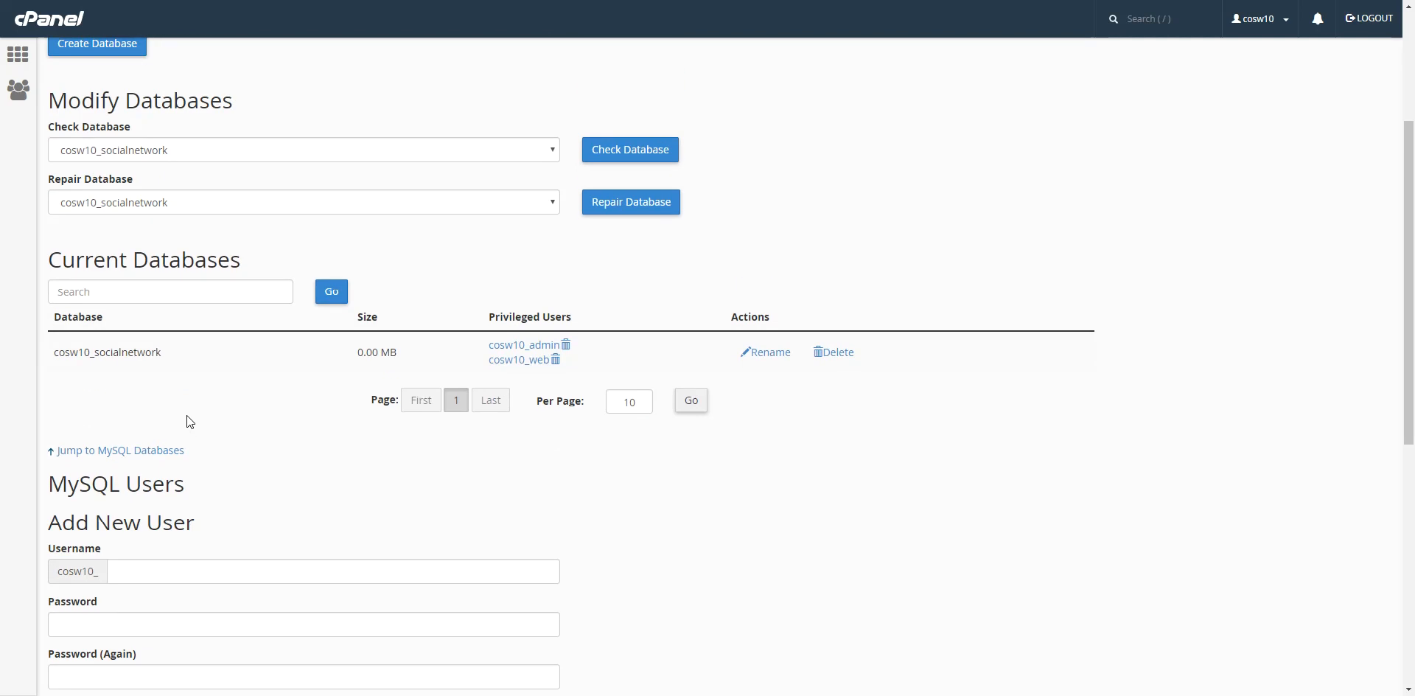
left_click_drag(51, 368, 167, 355)
left_click(172, 356)
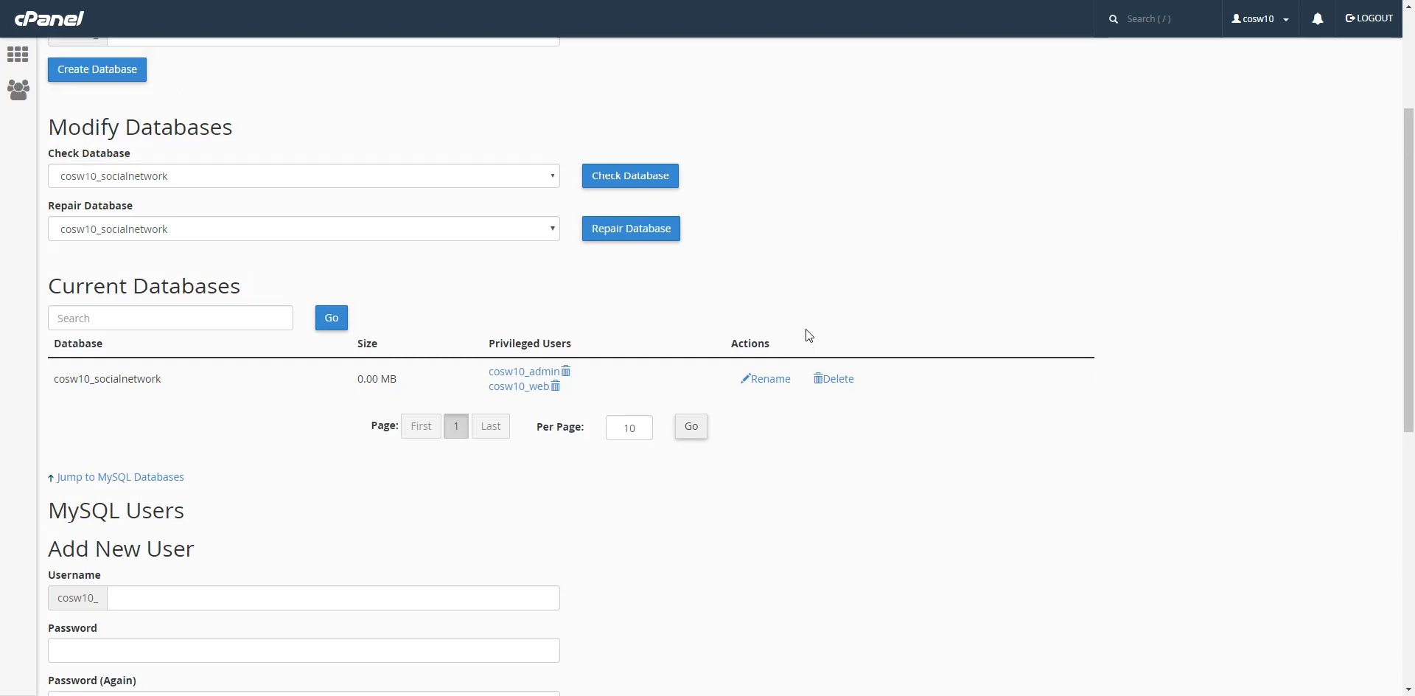
scroll(807, 329, "up", 3)
left_click(22, 65)
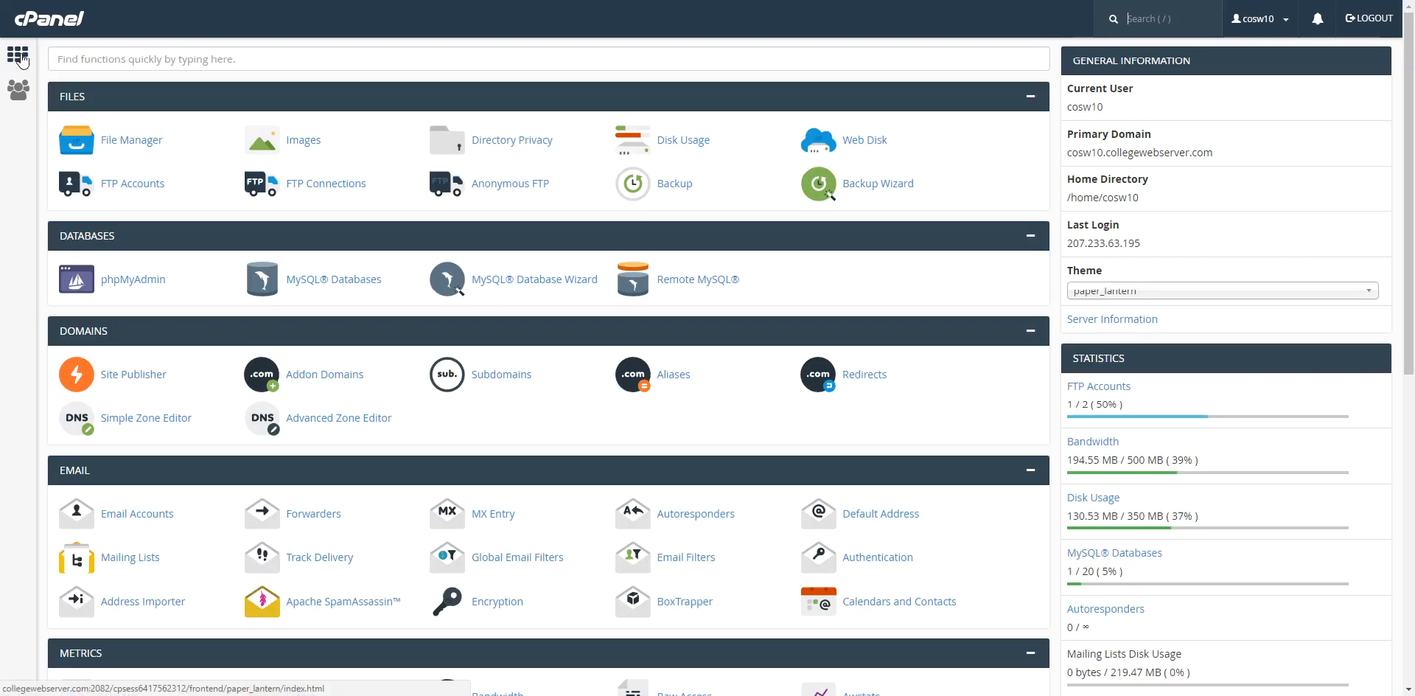
Launch phpMyAdmin from cPanel and dismiss the chat notification.
left_click(131, 281)
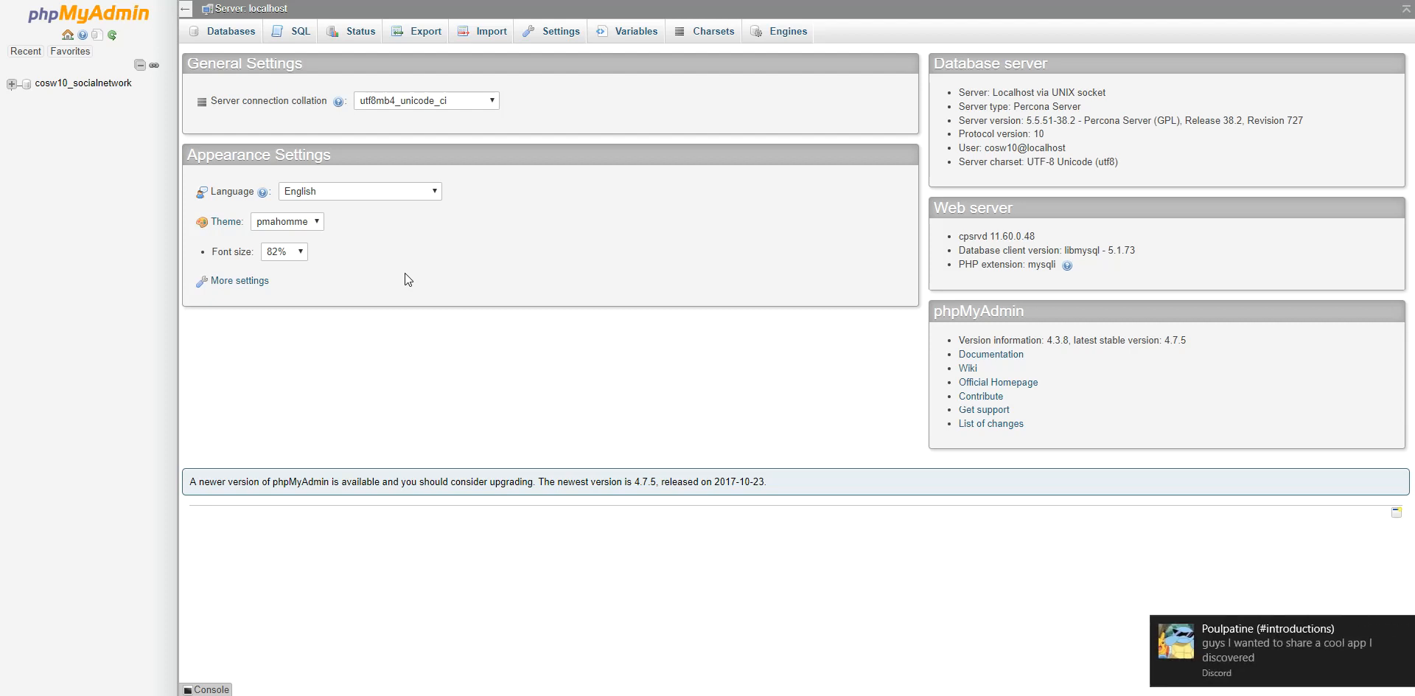
left_click(1405, 628)
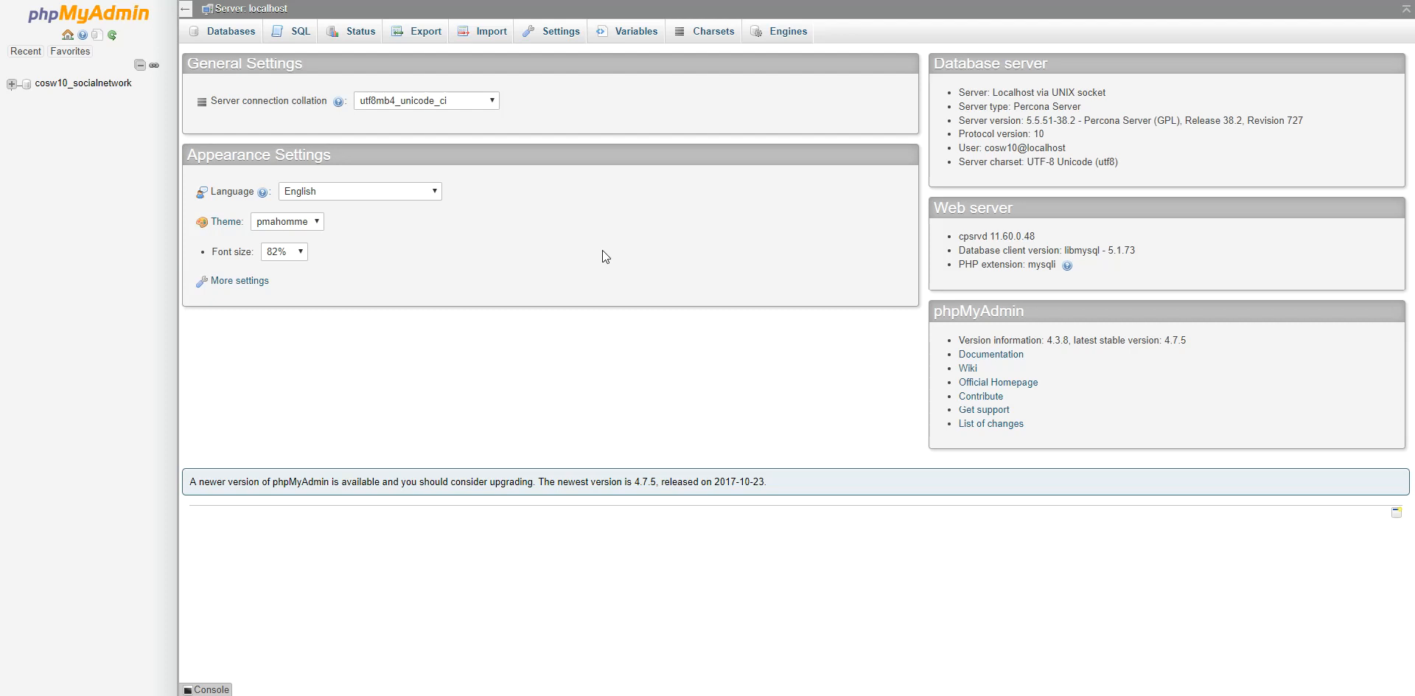
In cosw10_socialnetwork, create a table named USER with 7 columns.
left_click(77, 87)
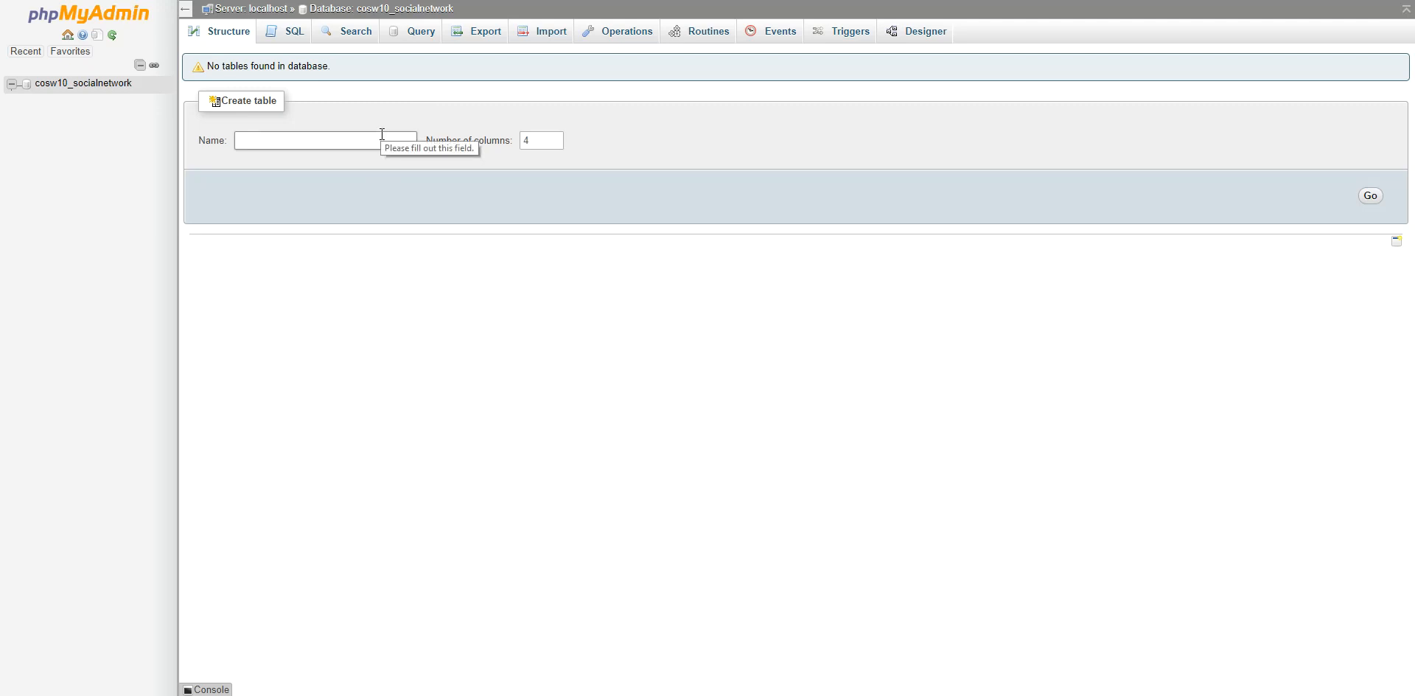
left_click(262, 144)
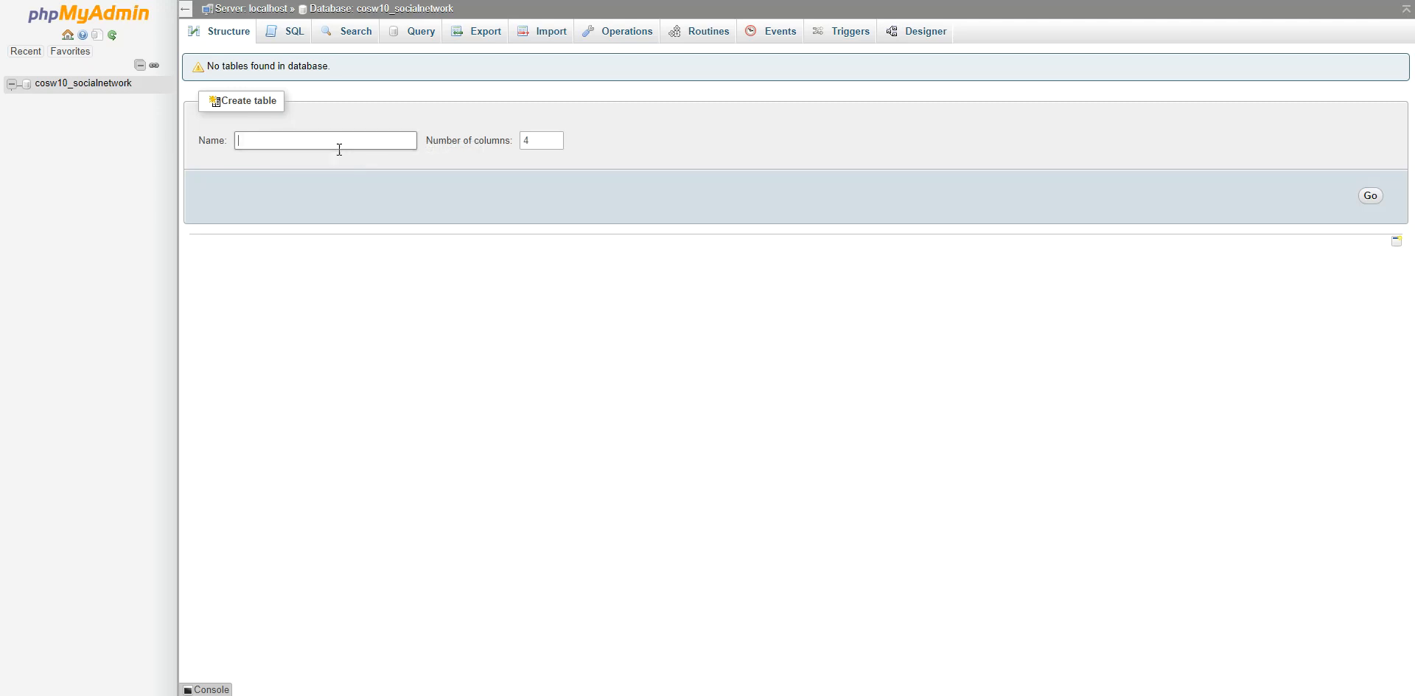
type("USER")
left_click_drag(530, 141, 505, 139)
type("7")
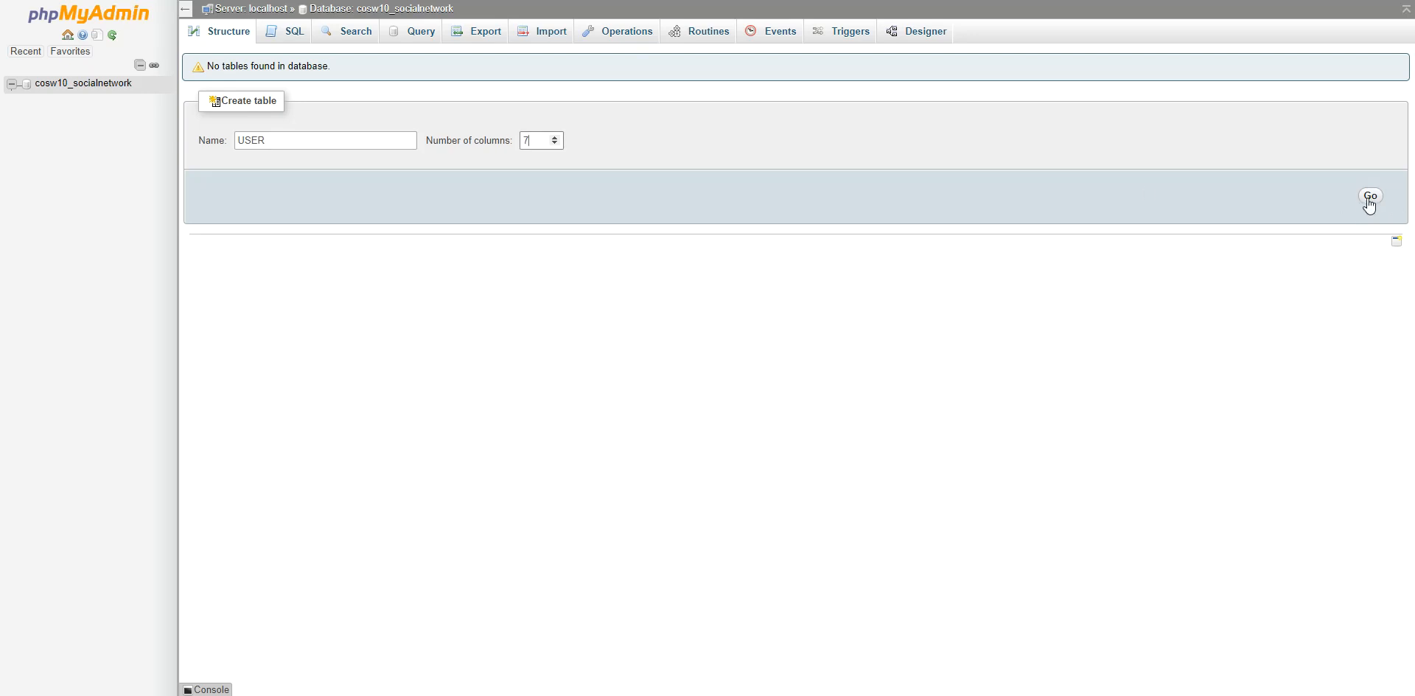
left_click(1372, 199)
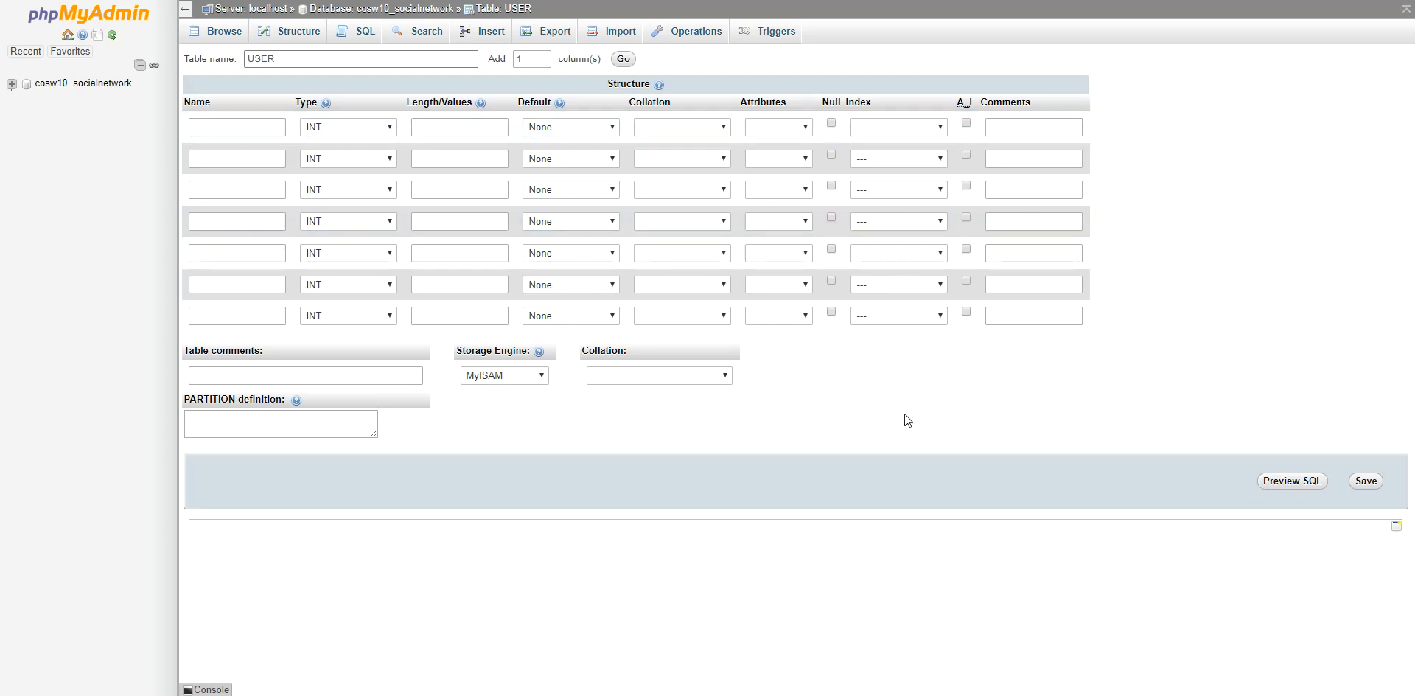
Name the first column user_id and make it the PRIMARY key.
left_click(209, 129)
type("user_id")
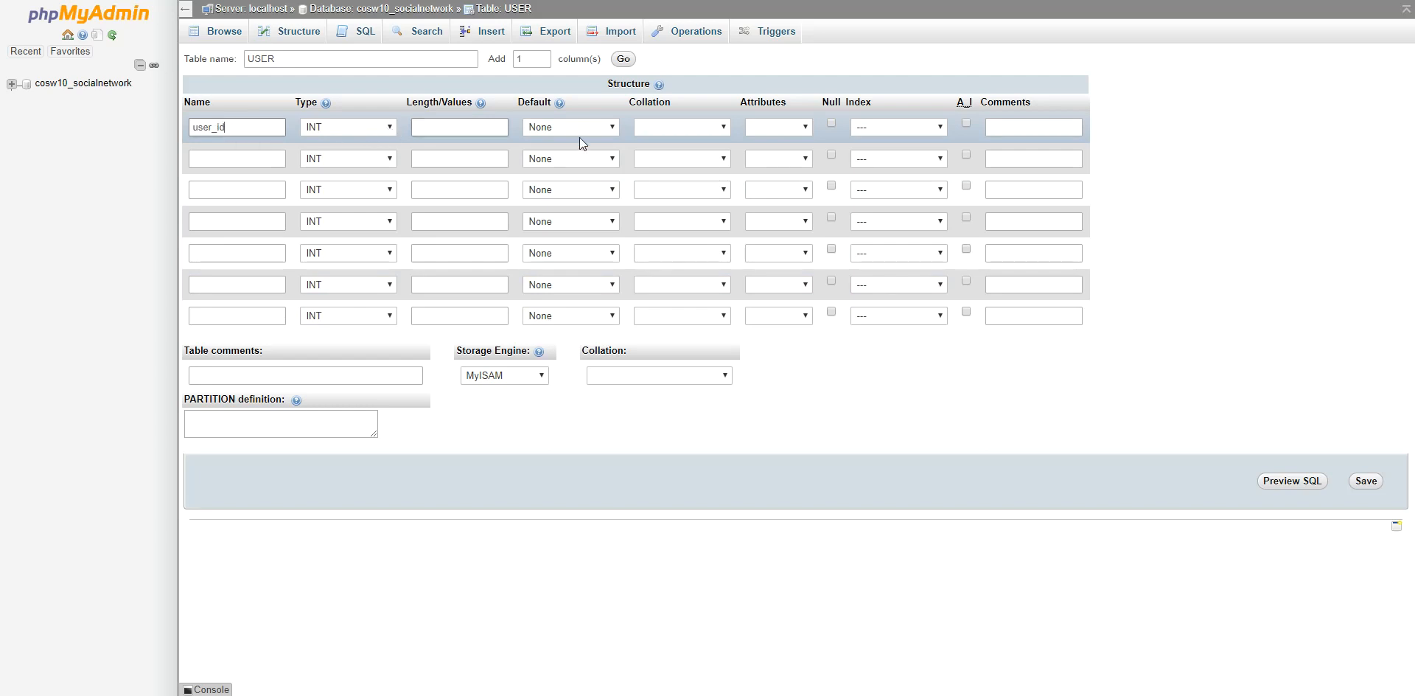
left_click(807, 131)
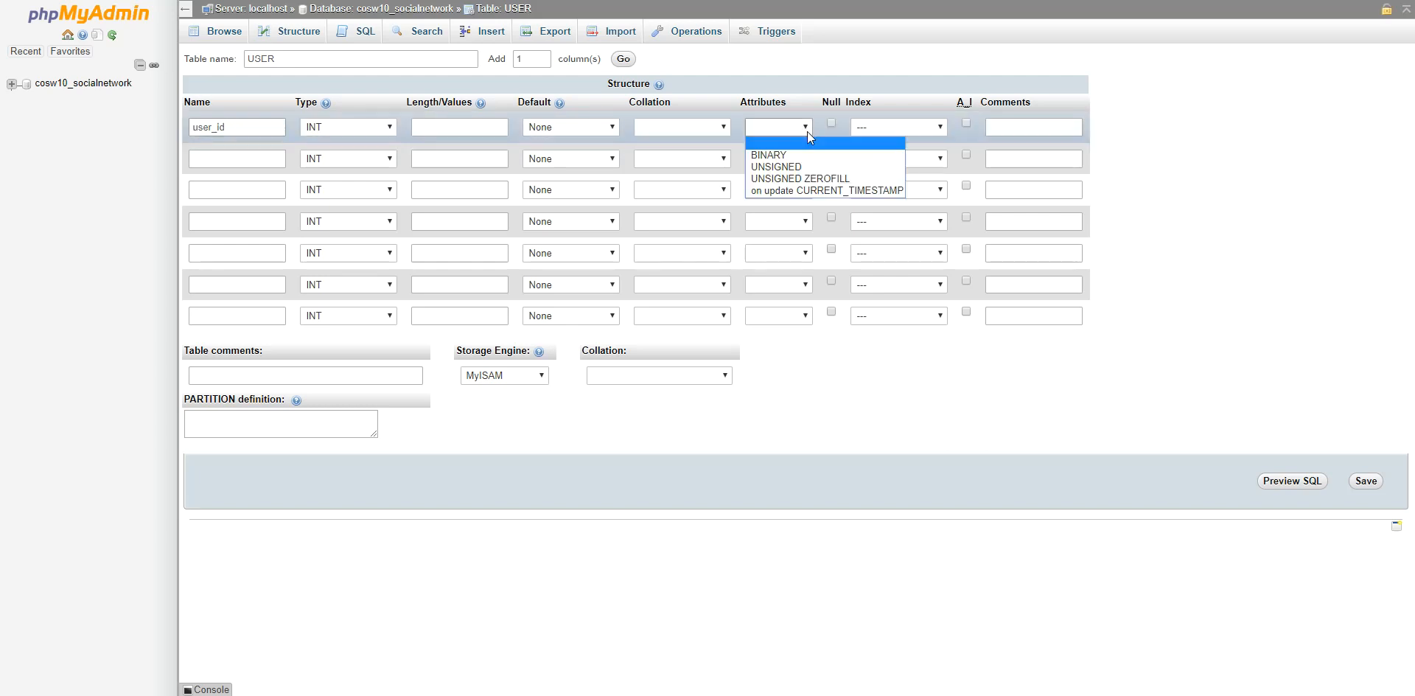
left_click(807, 131)
left_click(931, 129)
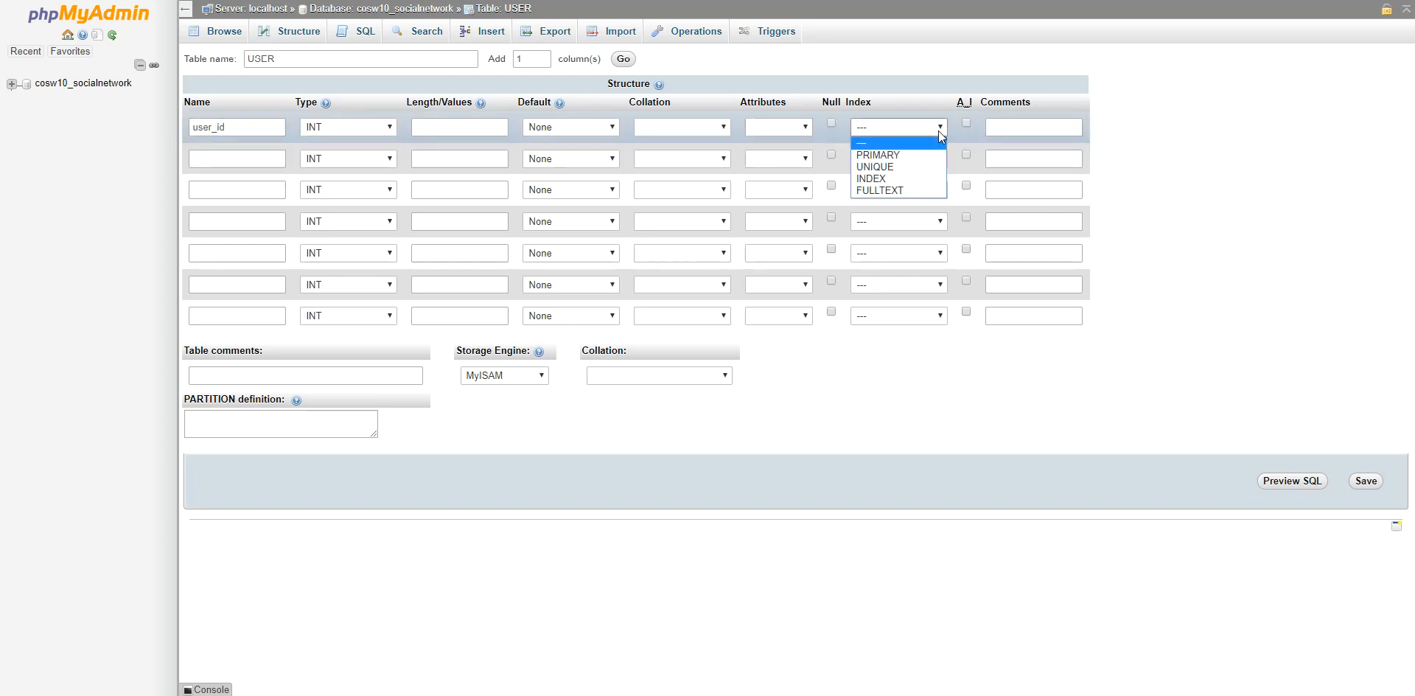
left_click(901, 156)
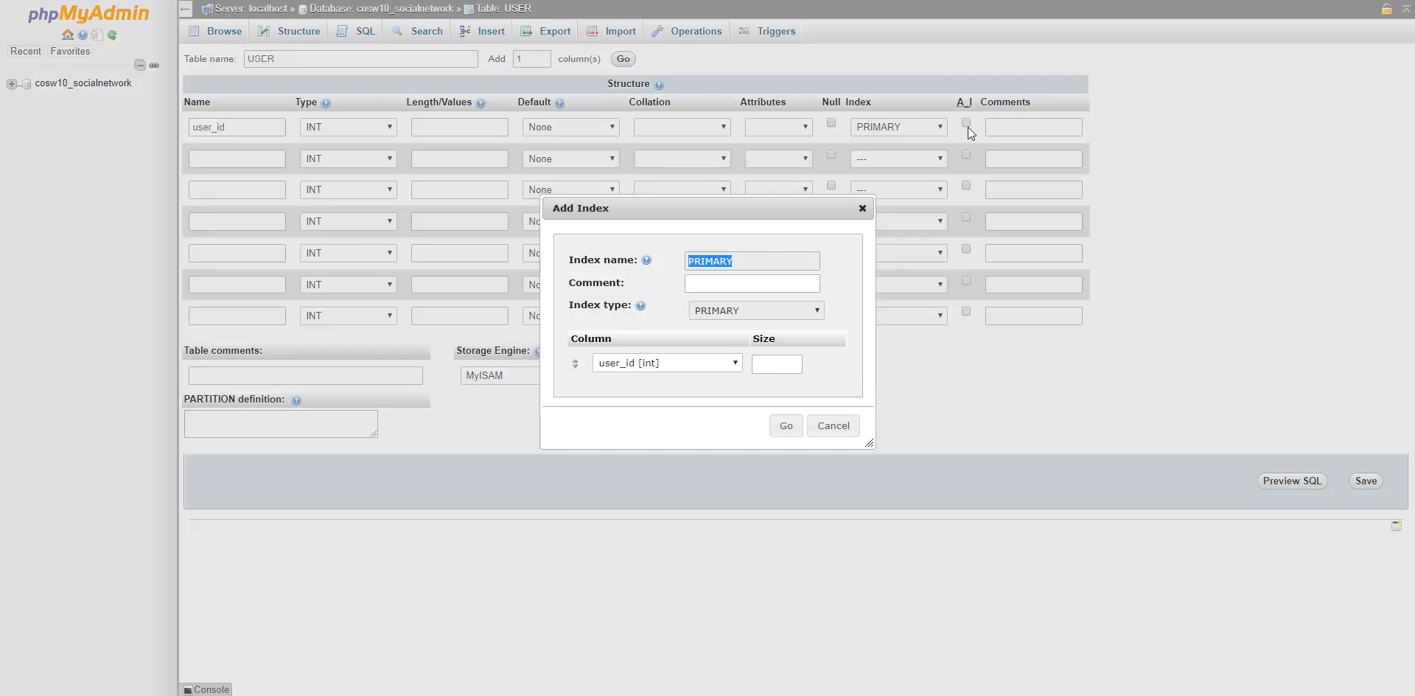
left_click(791, 427)
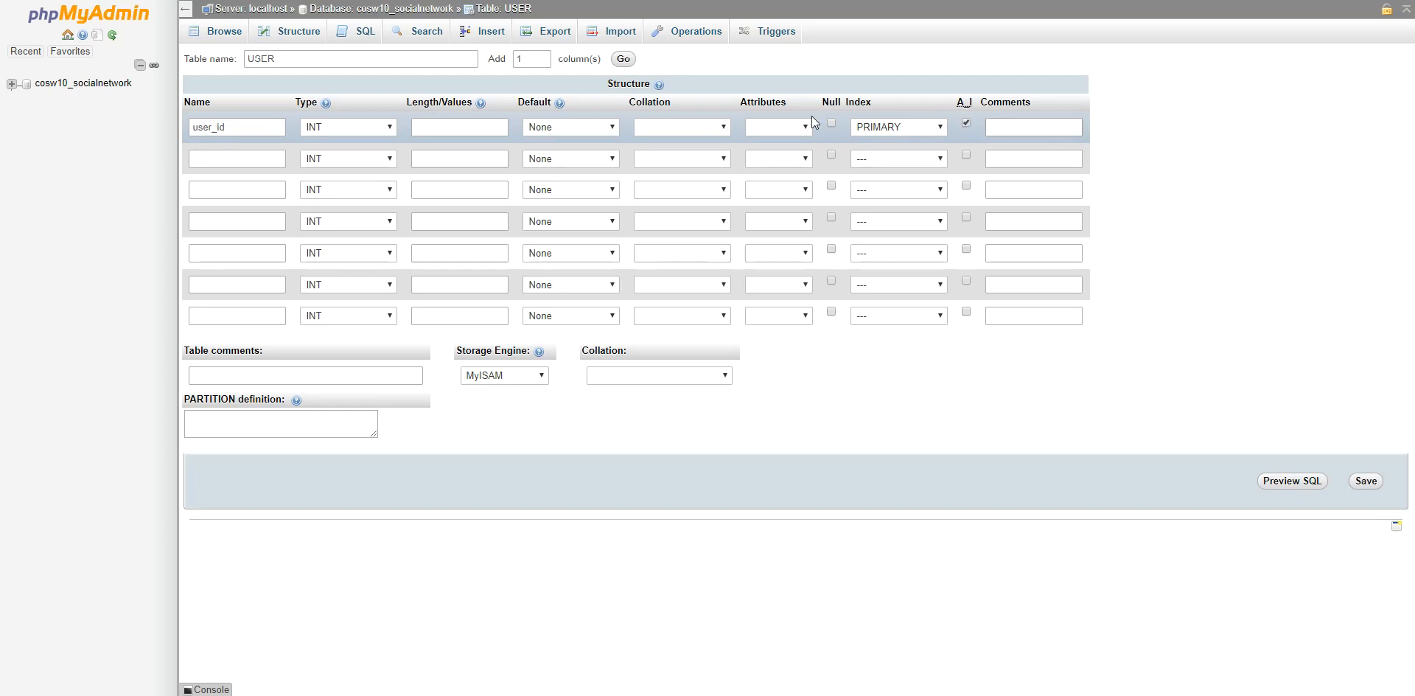
Add a username VARCHAR(30) column and allow NULL for username and user_id.
left_click(244, 159)
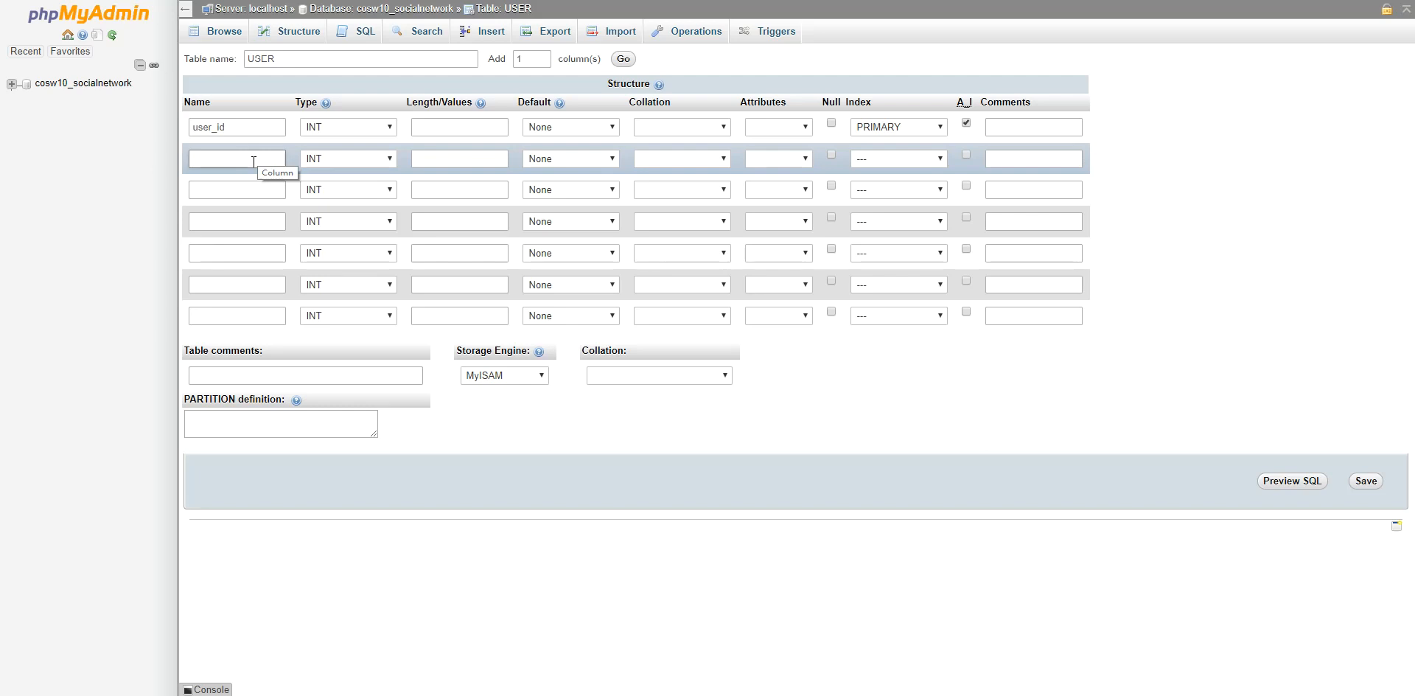
type("username")
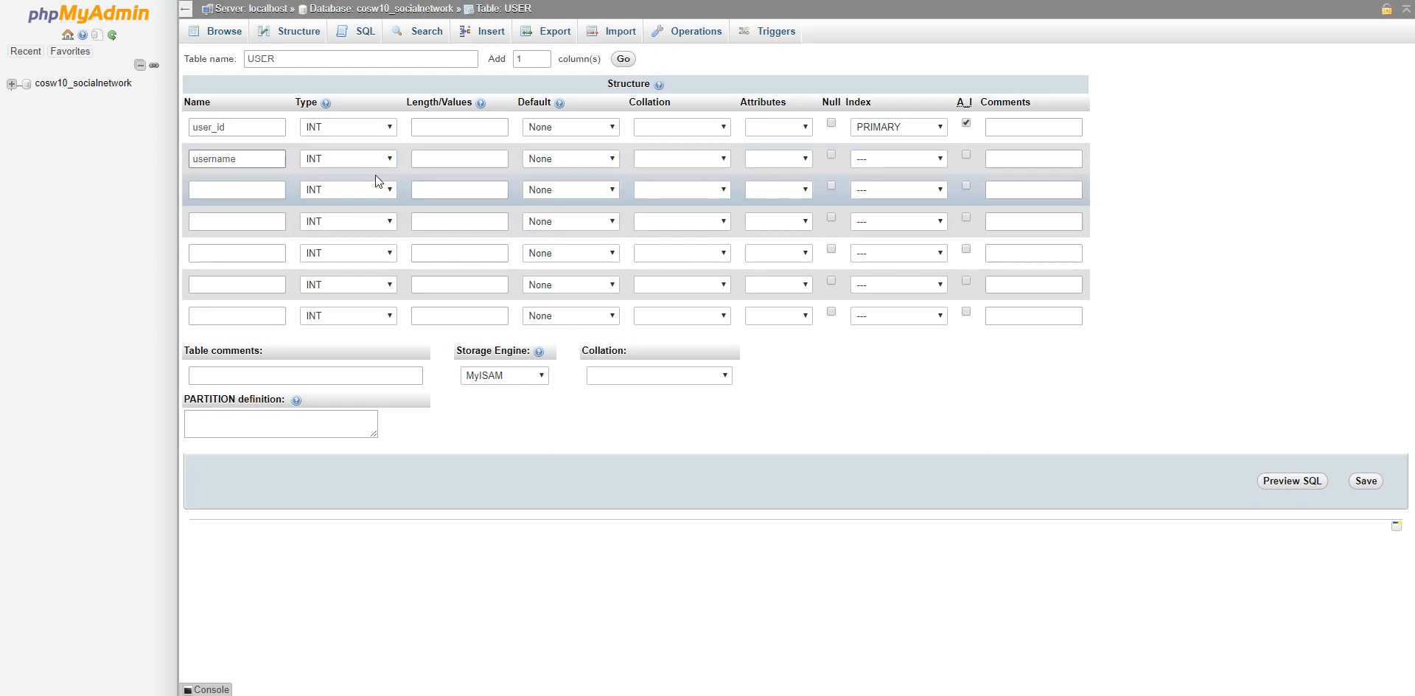
left_click(387, 161)
left_click(387, 185)
left_click(453, 157)
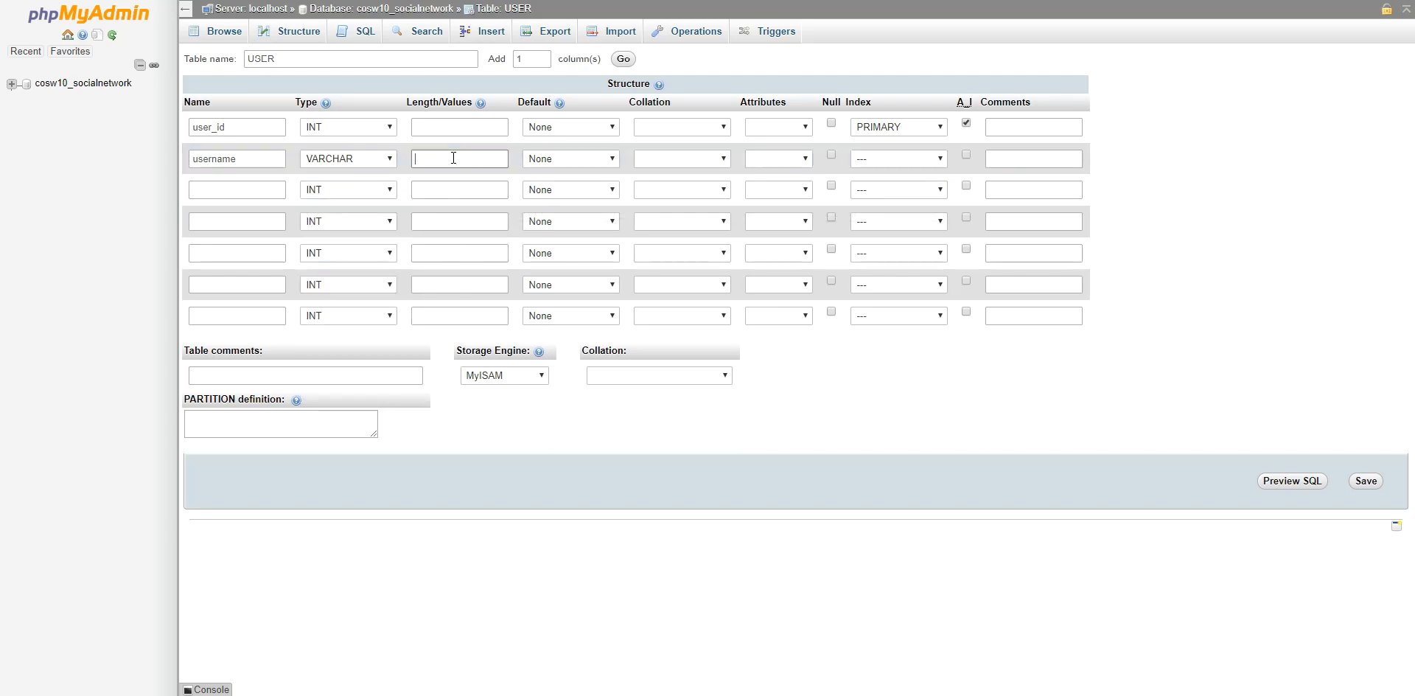
type("30")
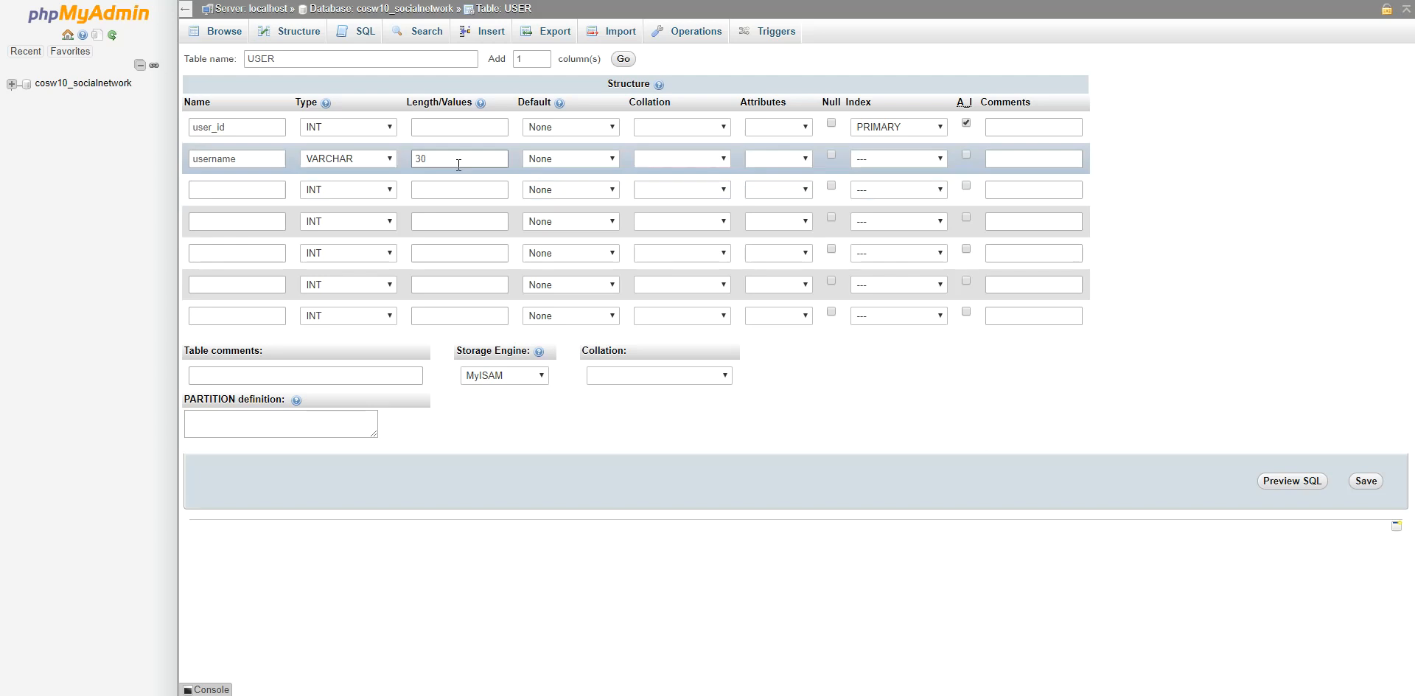
left_click(831, 154)
left_click(831, 122)
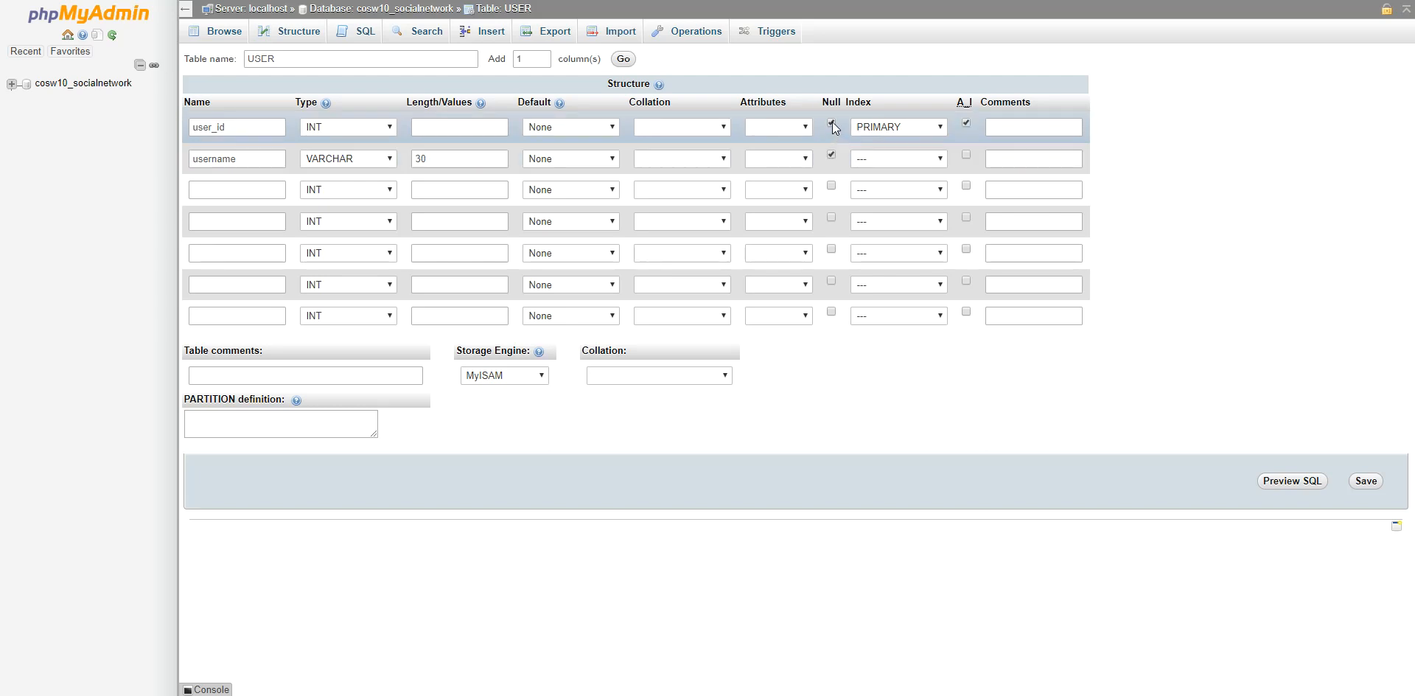
Add nullable email_address and first_name columns, both VARCHAR(30).
left_click(266, 190)
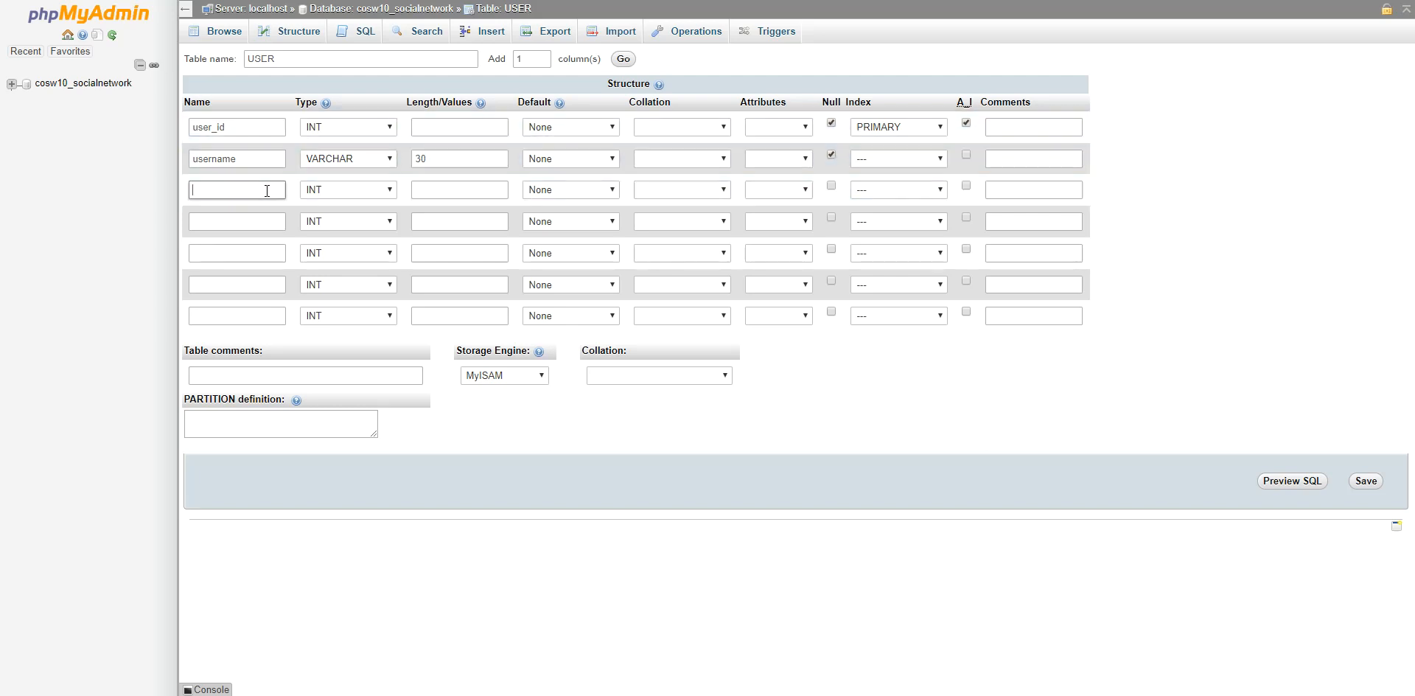
type("email_address")
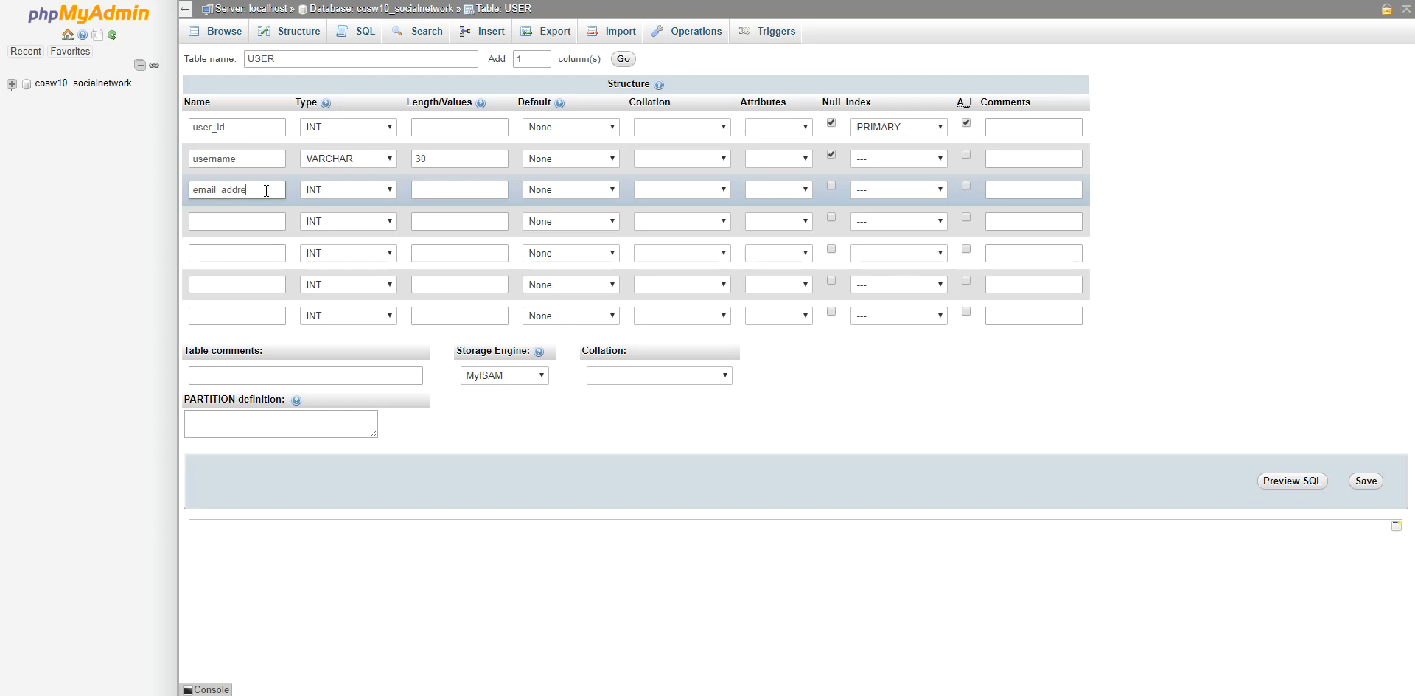
left_click(387, 191)
left_click(377, 216)
left_click(442, 189)
type("30")
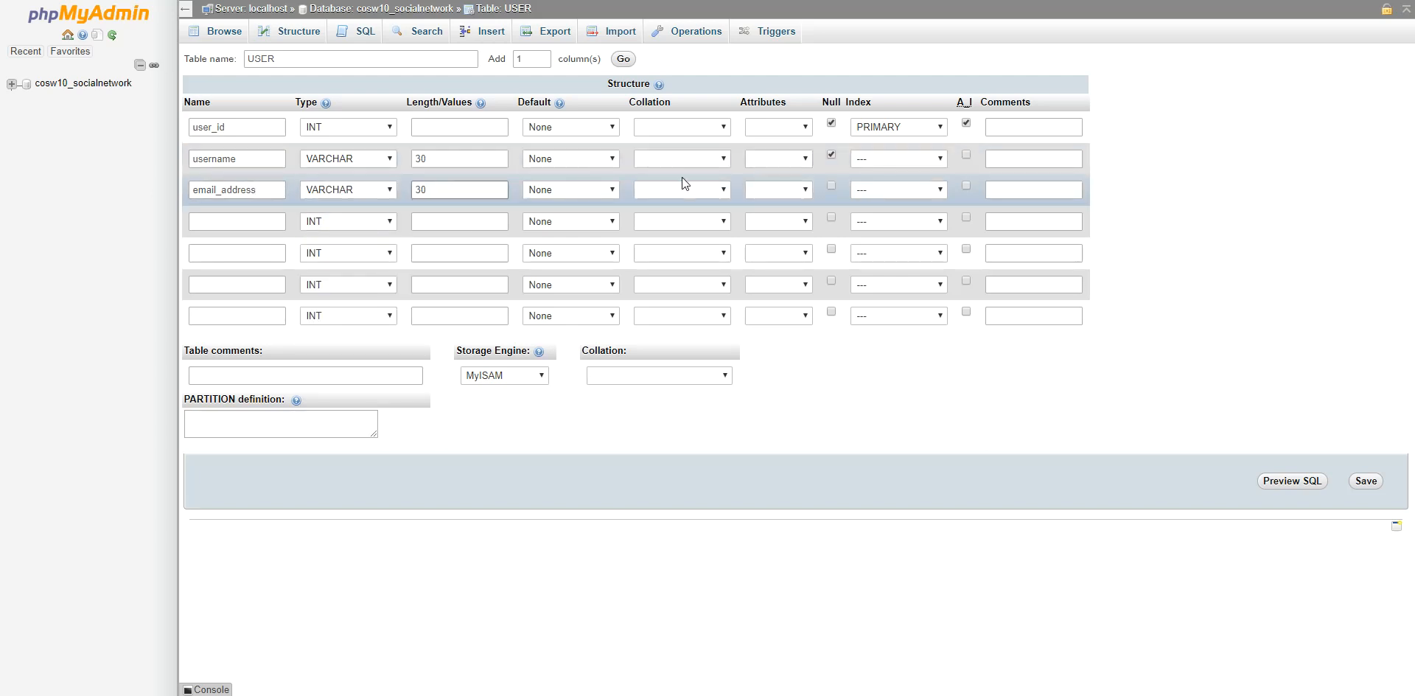
left_click(831, 185)
left_click(231, 221)
type("first_name")
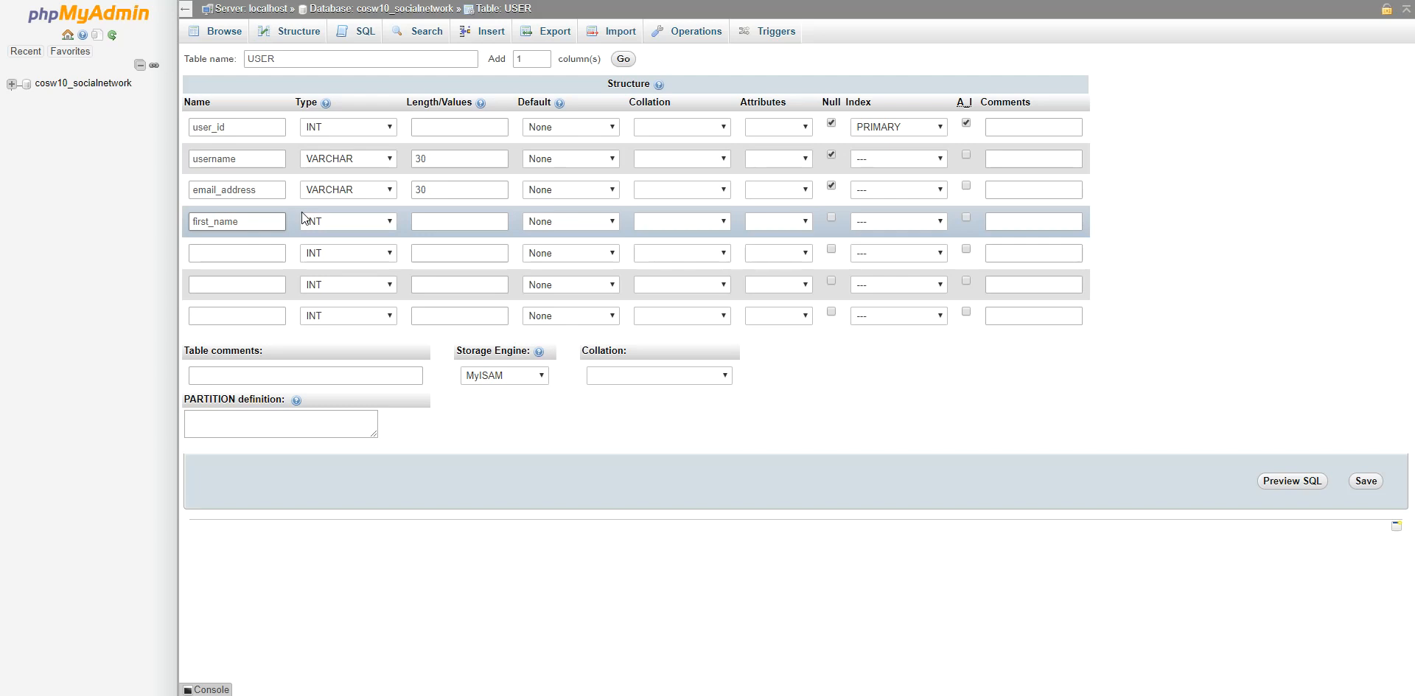
left_click(334, 219)
left_click(340, 250)
left_click(445, 223)
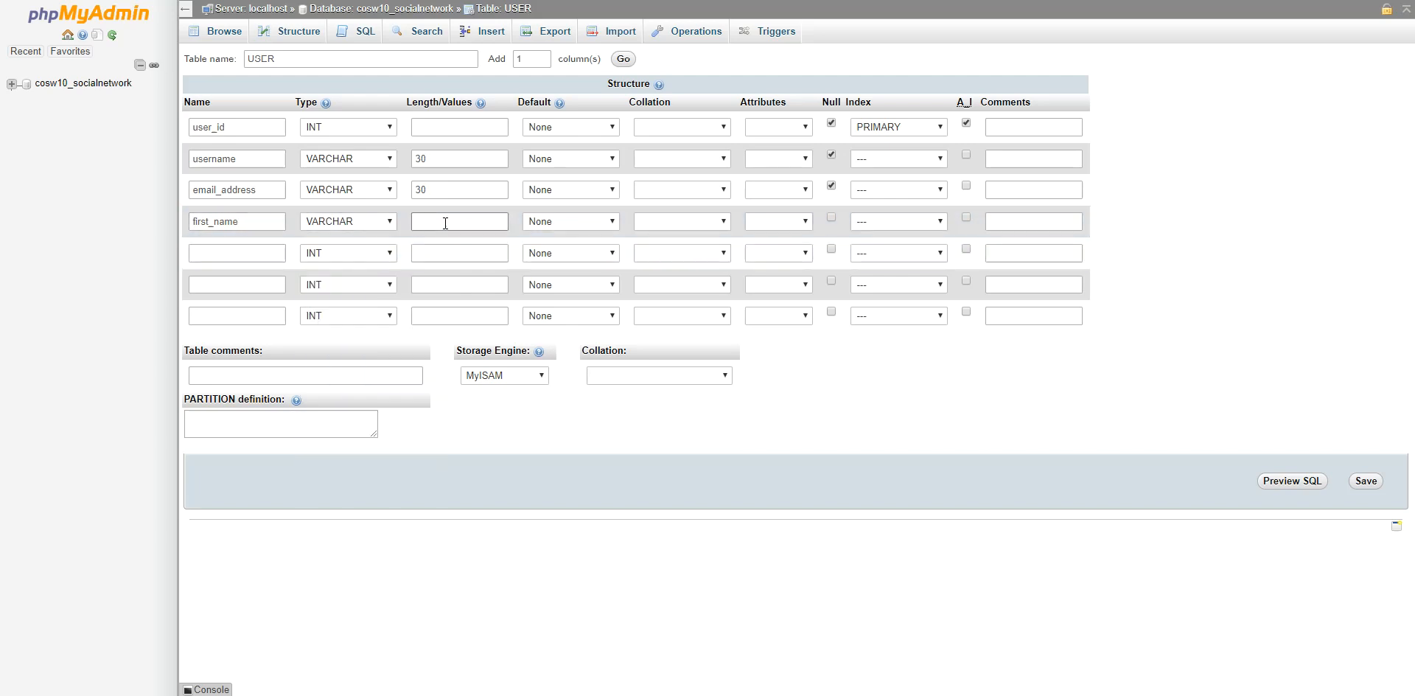
type("30")
left_click(831, 218)
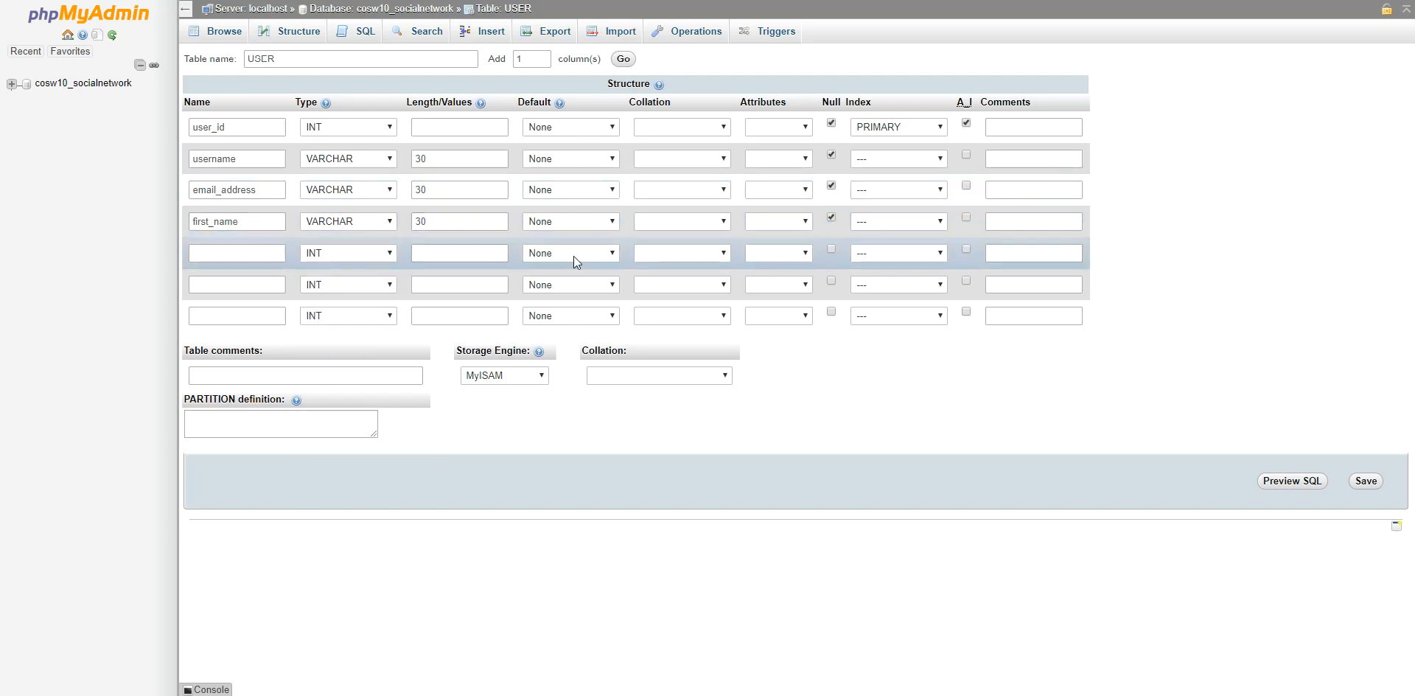
Add a nullable last_name VARCHAR(30) column and a password VARCHAR(30) column.
type("last_name")
left_click(340, 253)
left_click(328, 275)
left_click(444, 252)
type("230")
key("BackSpace")
key("BackSpace")
key("BackSpace")
type("30")
left_click(831, 248)
type("passwo")
left_click(346, 285)
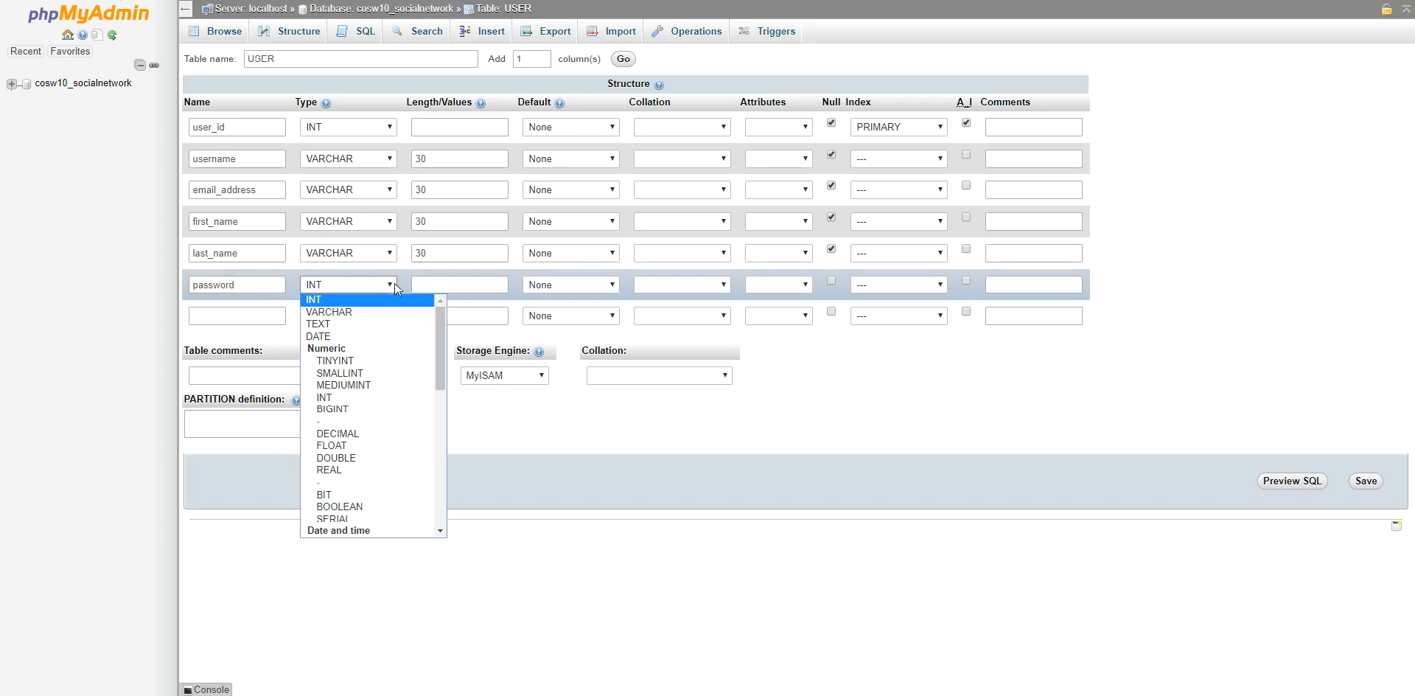
left_click(360, 308)
left_click(441, 287)
type("30")
Add a nullable create_date TIMESTAMP column as the seventh column.
left_click(248, 308)
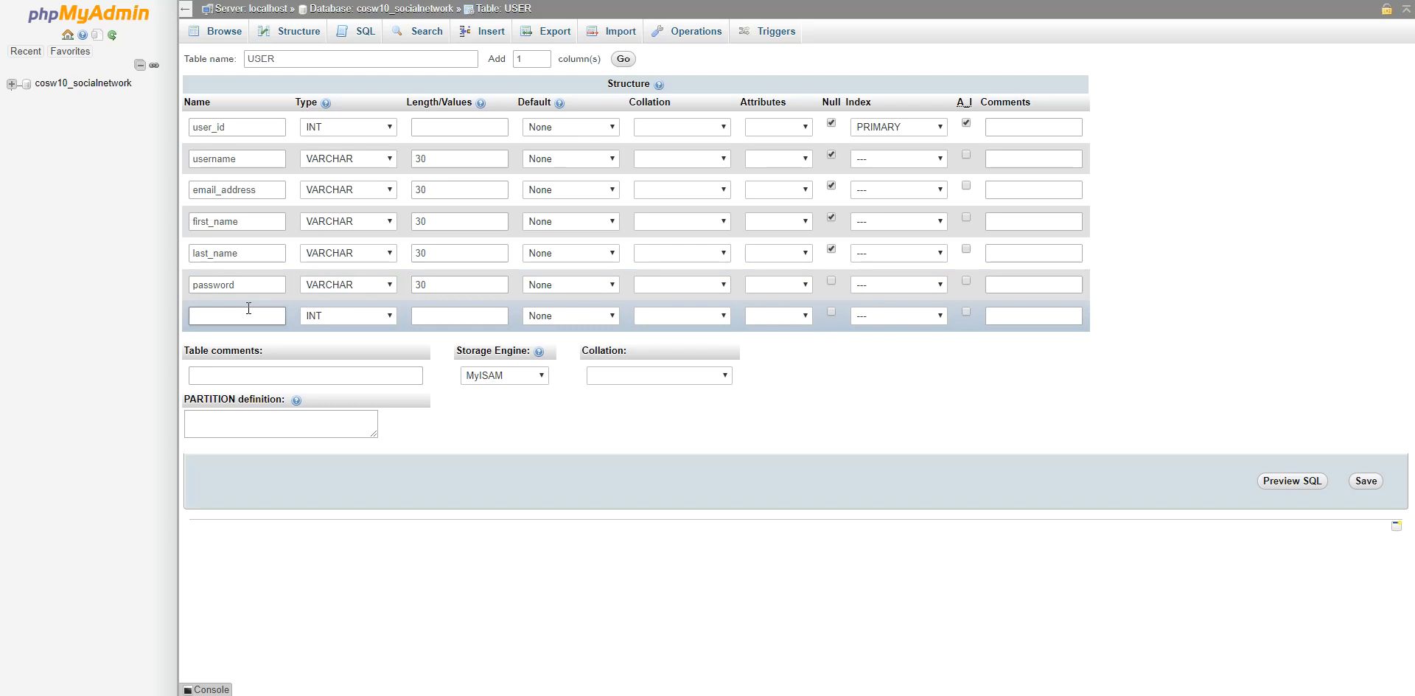
type("insert_date")
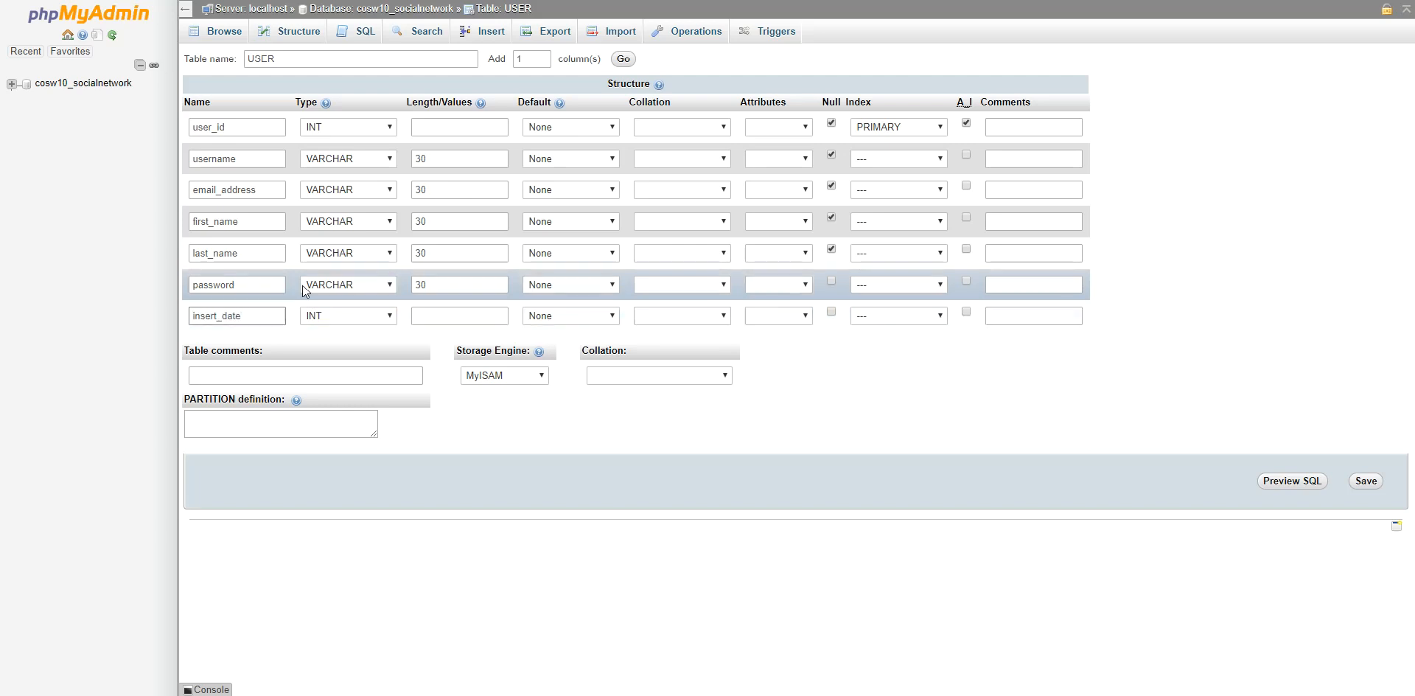
left_click_drag(221, 316, 190, 317)
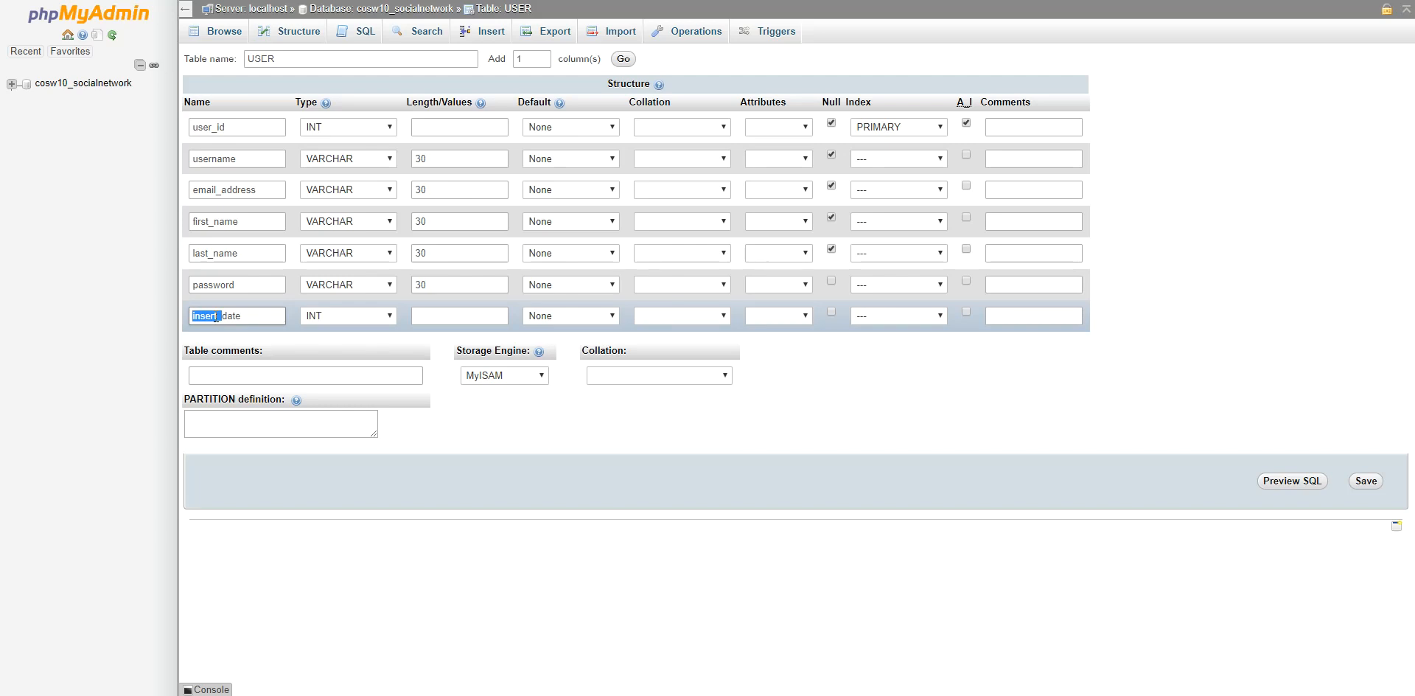
type("cr")
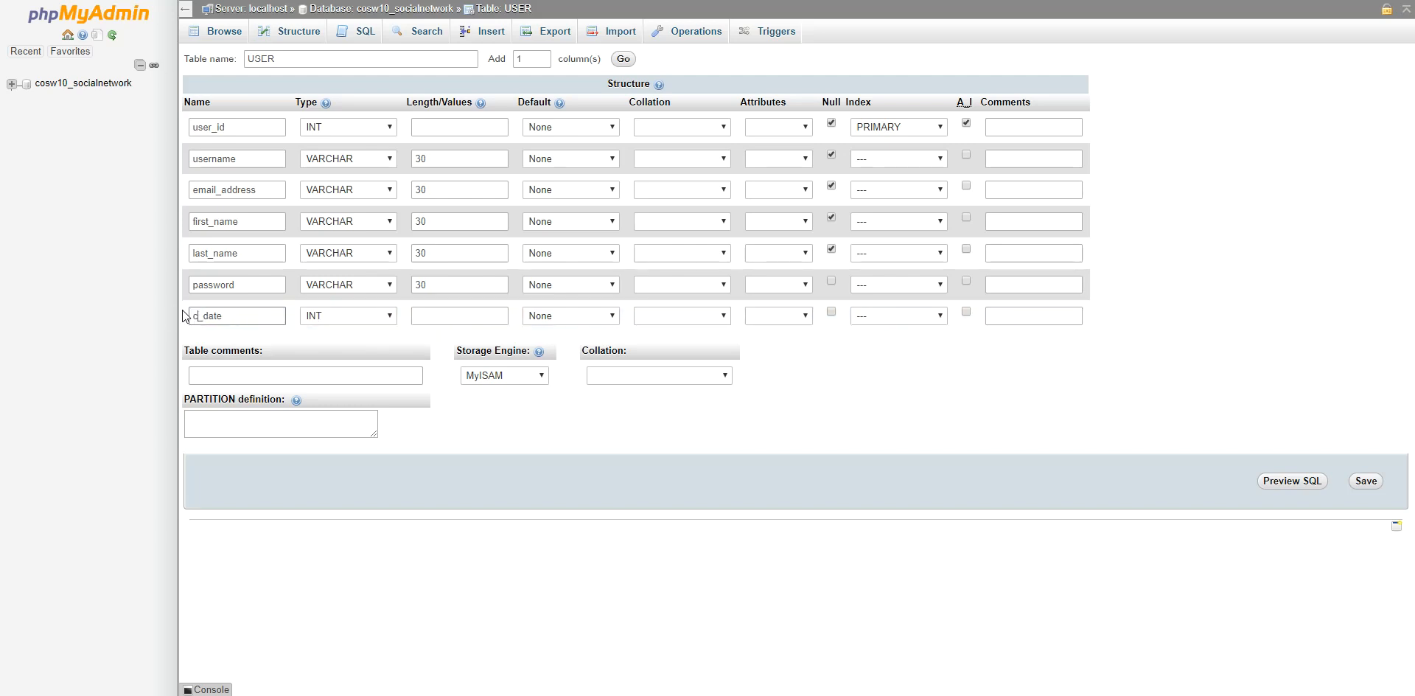
type("eate")
left_click(387, 321)
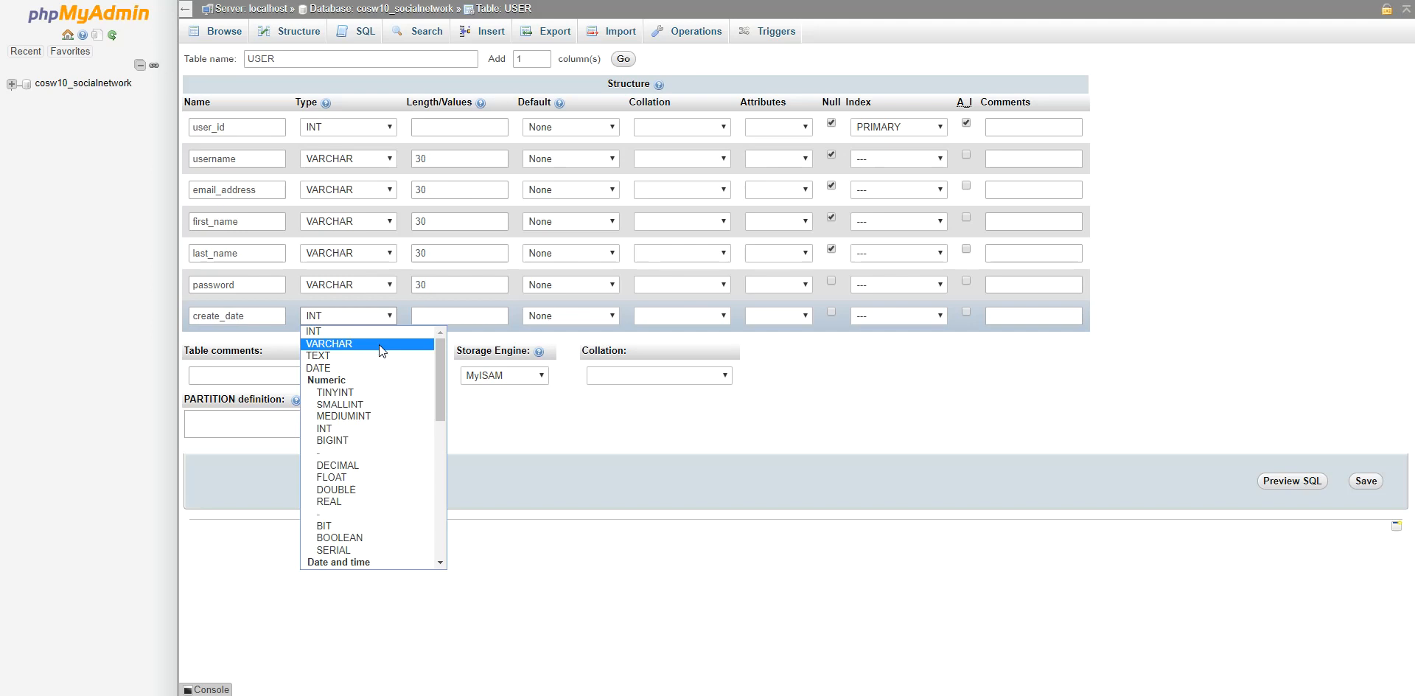
scroll(379, 372, "down", 4)
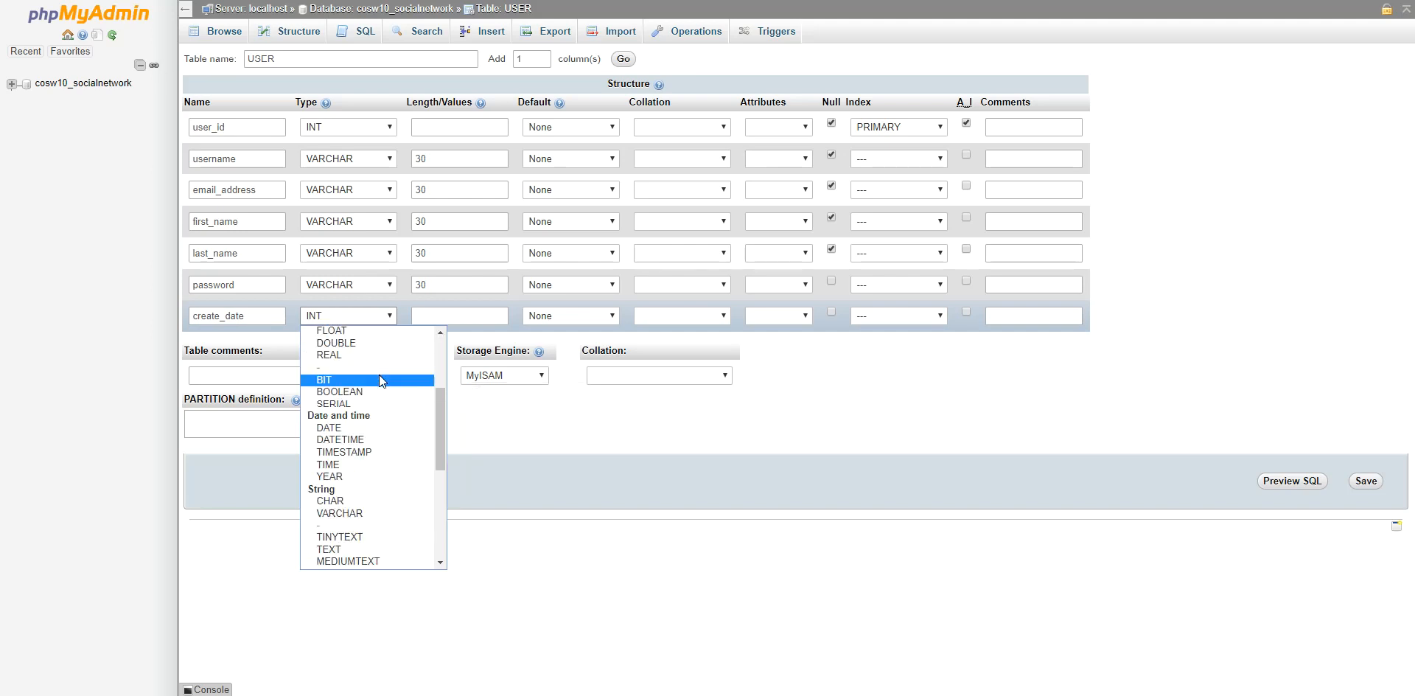
left_click(387, 452)
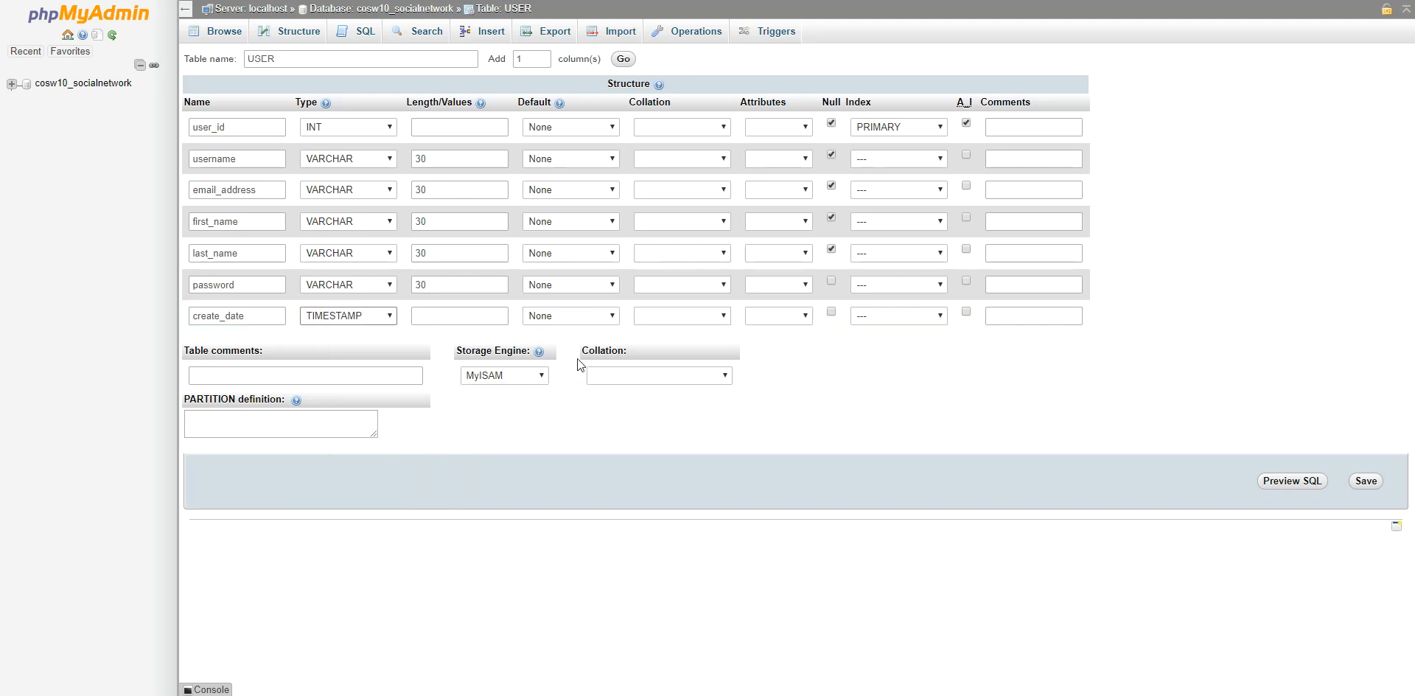
left_click(831, 312)
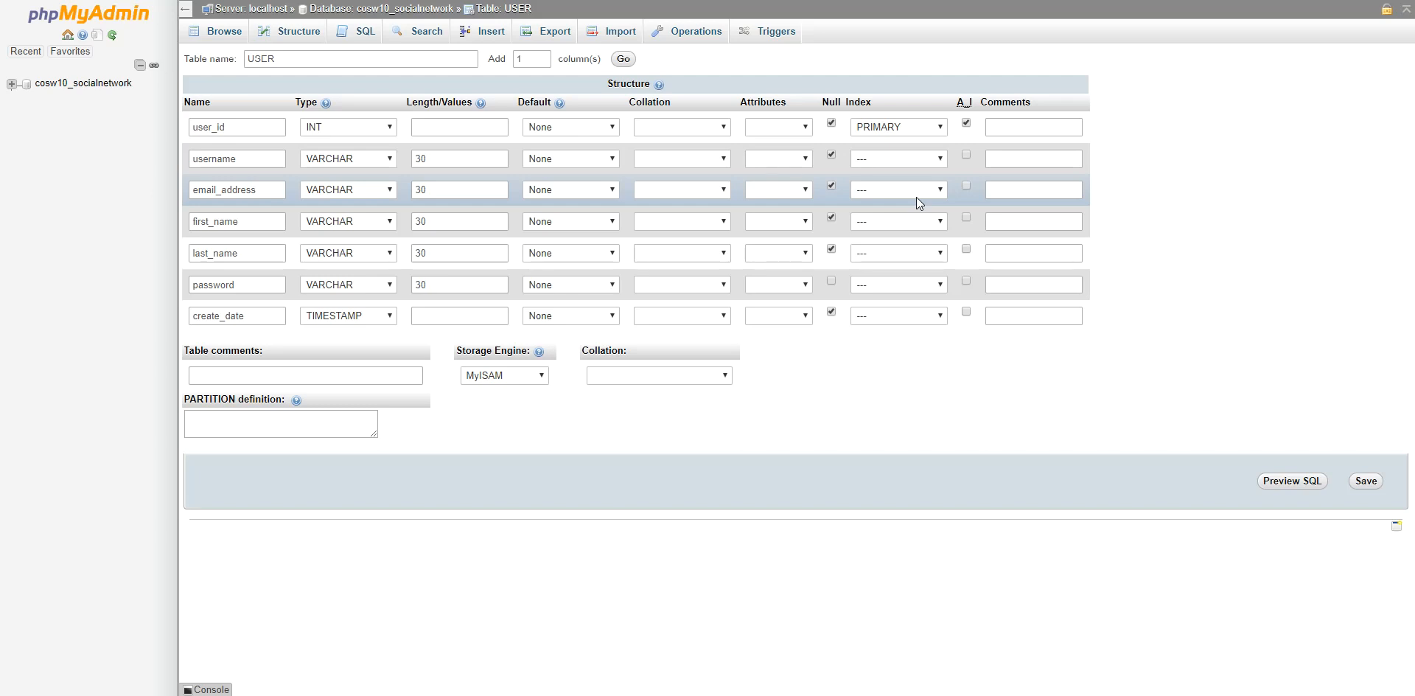
Save the seven-column USER table and go back to cosw10_socialnetwork's structure page.
left_click(1371, 485)
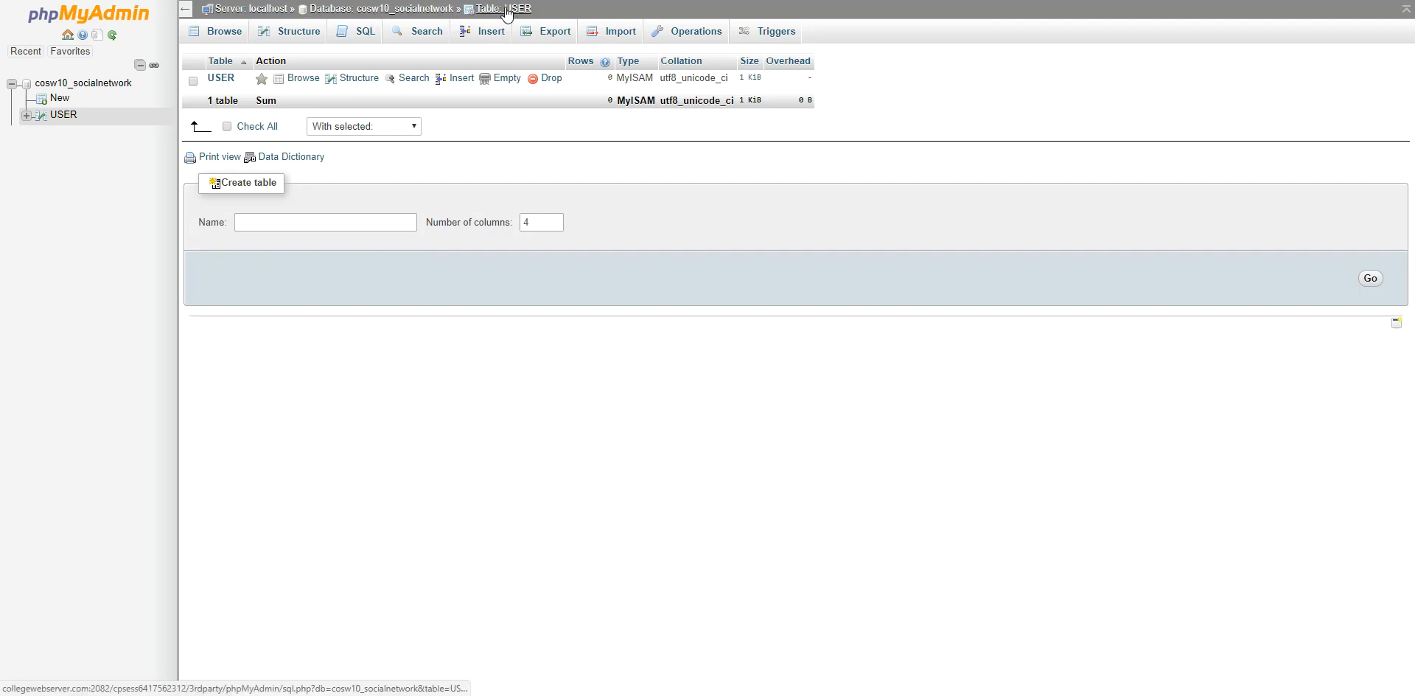
left_click(390, 10)
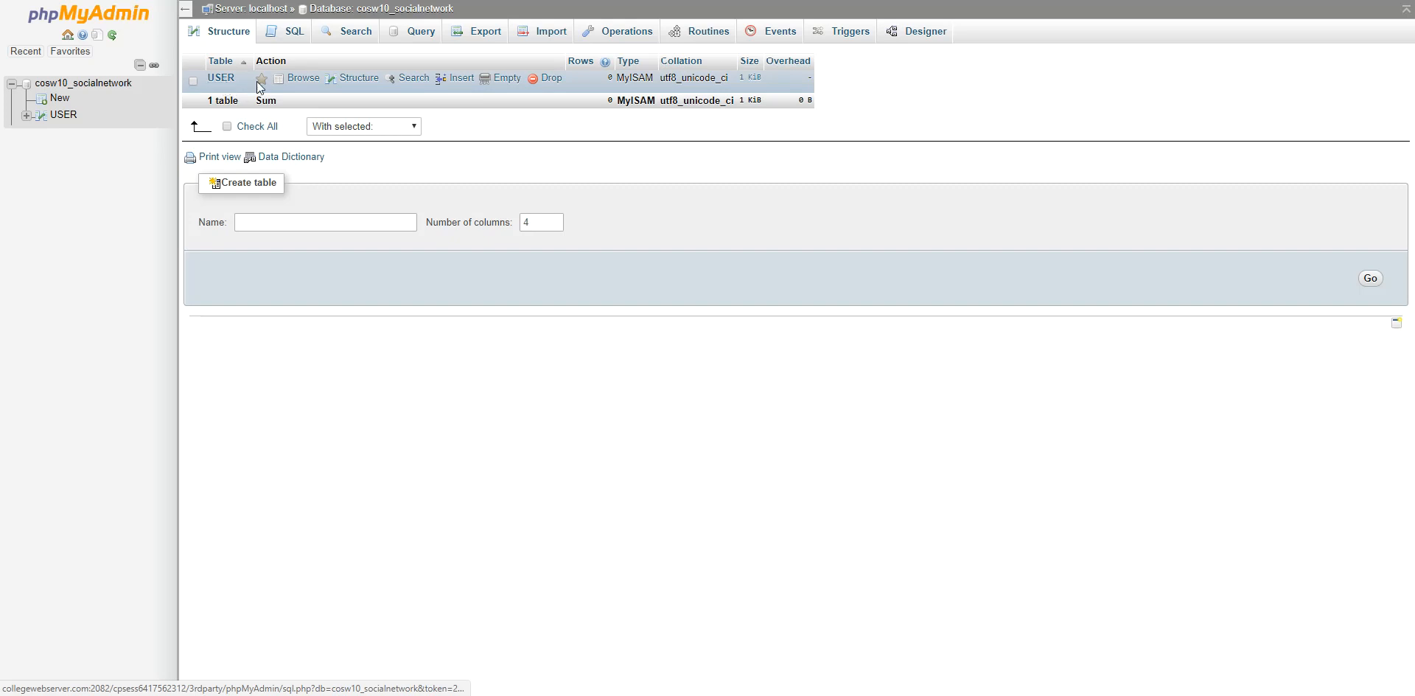
From the USER table's structure, request 1 new column placed after password.
left_click(351, 78)
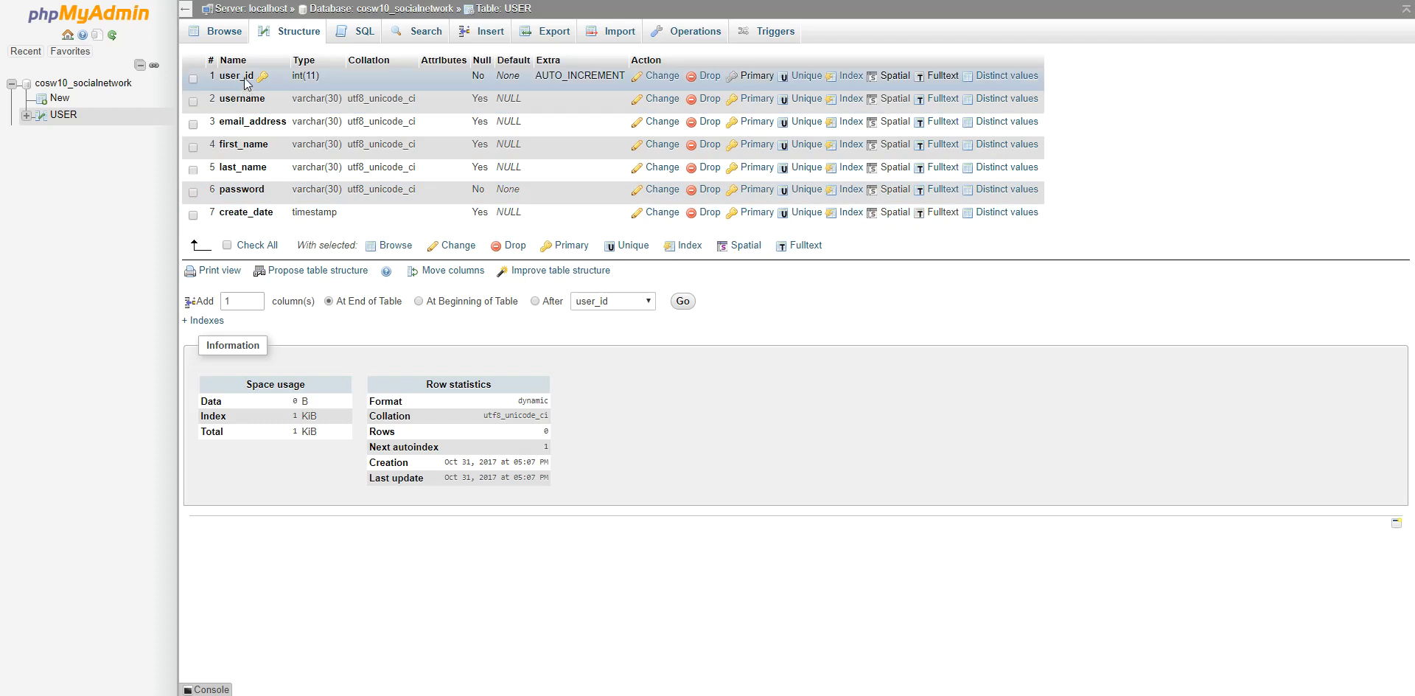
left_click(255, 298)
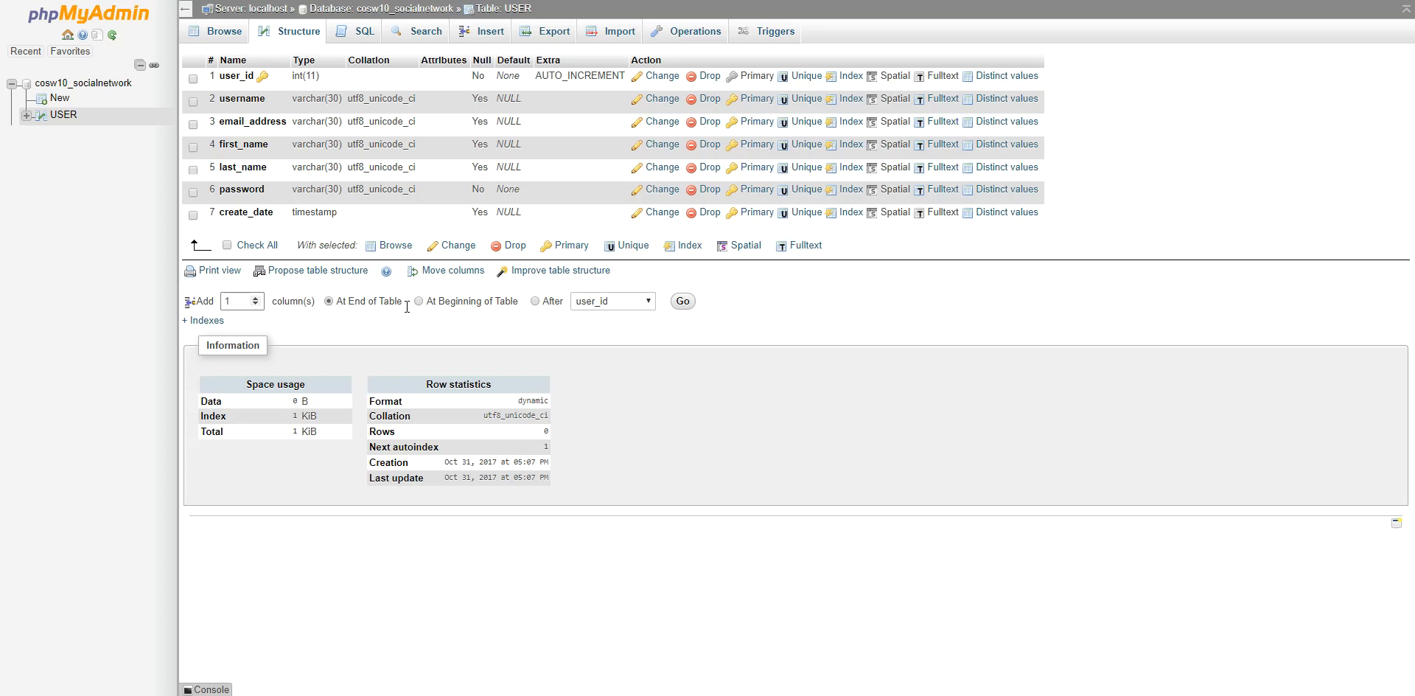
left_click(650, 303)
left_click(786, 313)
left_click(649, 305)
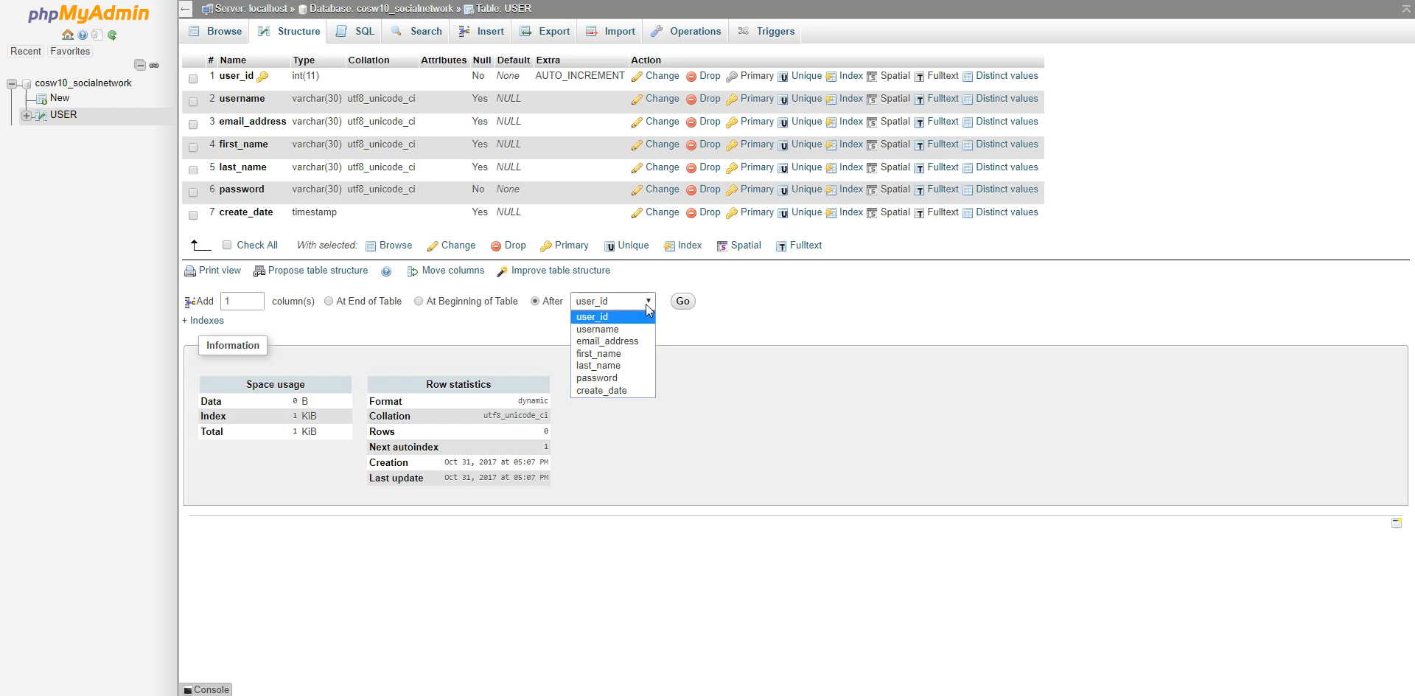
left_click(634, 376)
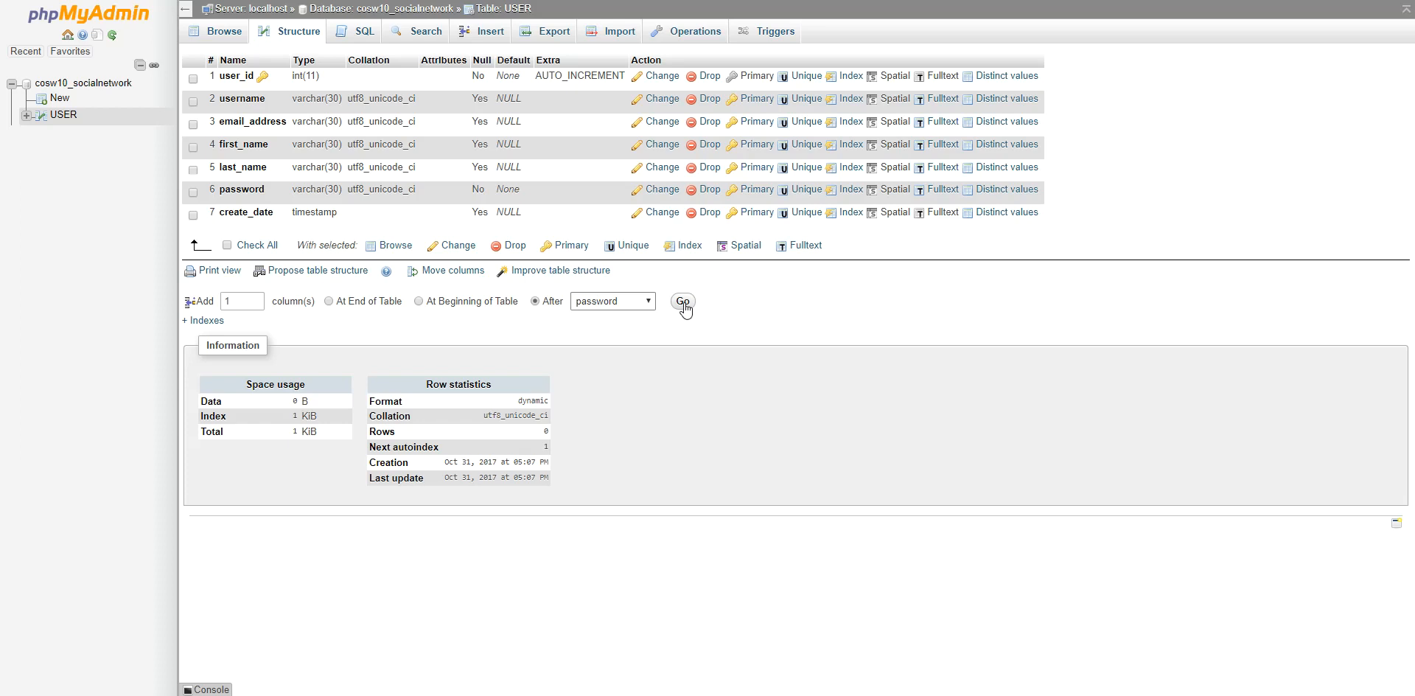
left_click(683, 303)
Define the new column as birth_date, type DATE, allowing NULL, and save it.
left_click(230, 95)
type("birthda")
key("BackSpace")
type("_date")
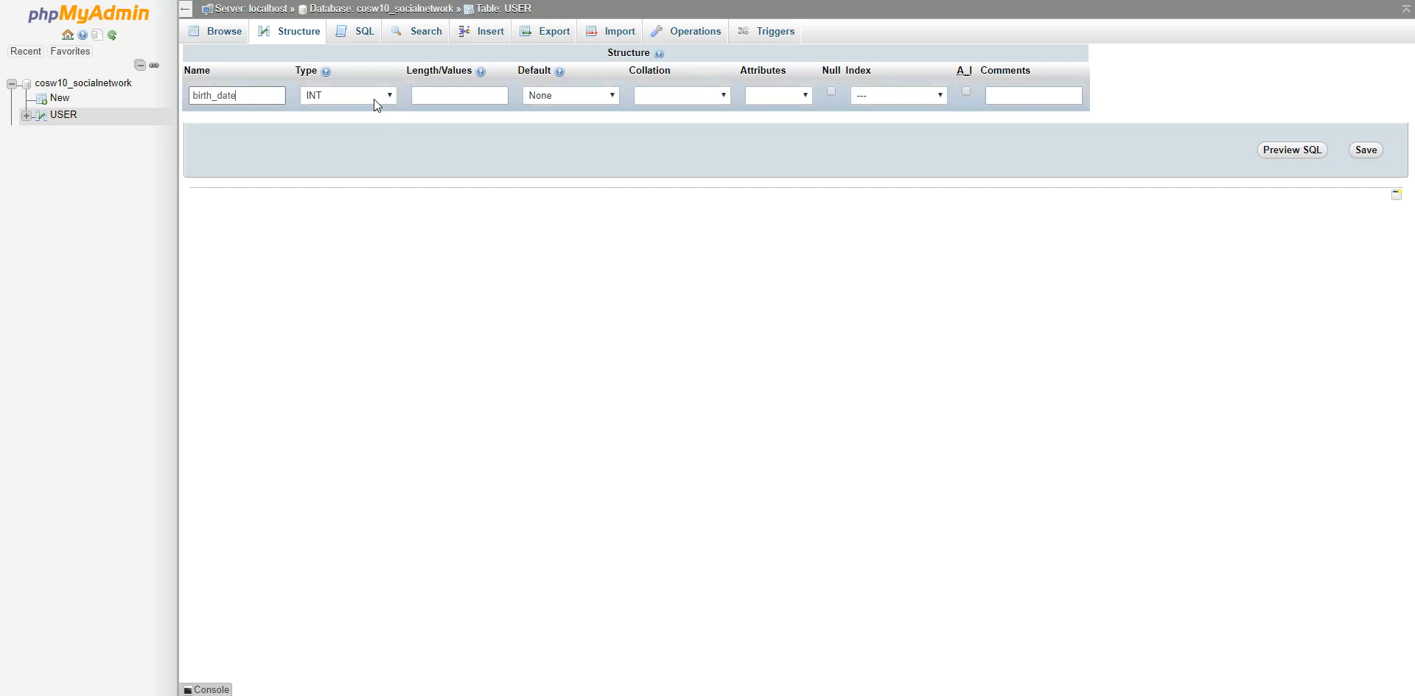
left_click(375, 97)
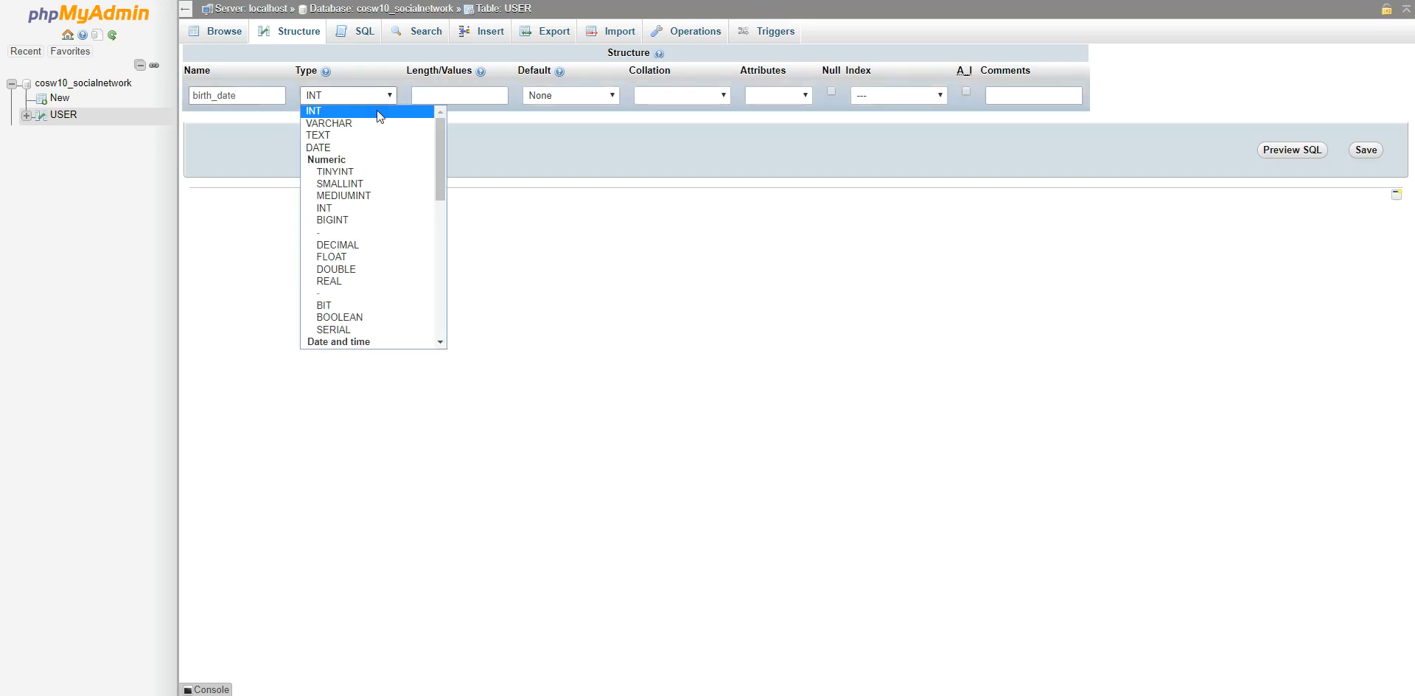
left_click(343, 146)
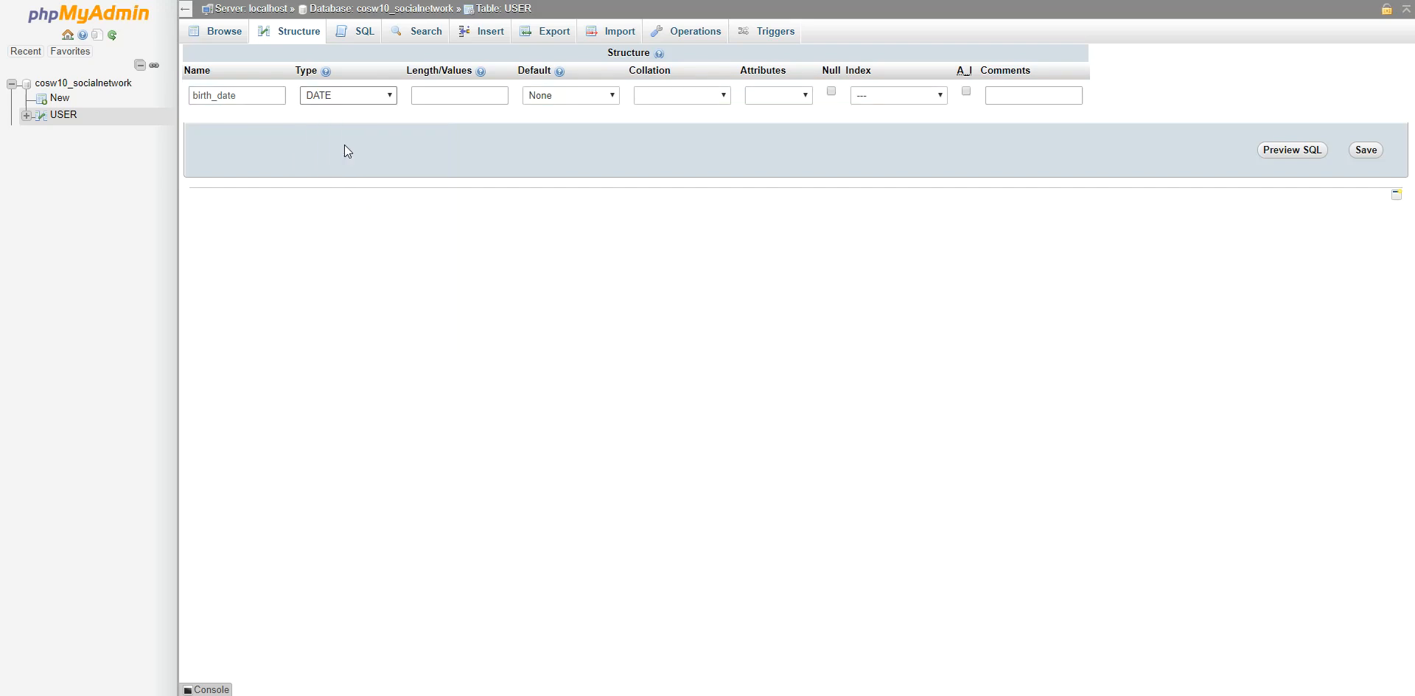
left_click(832, 91)
left_click(1366, 150)
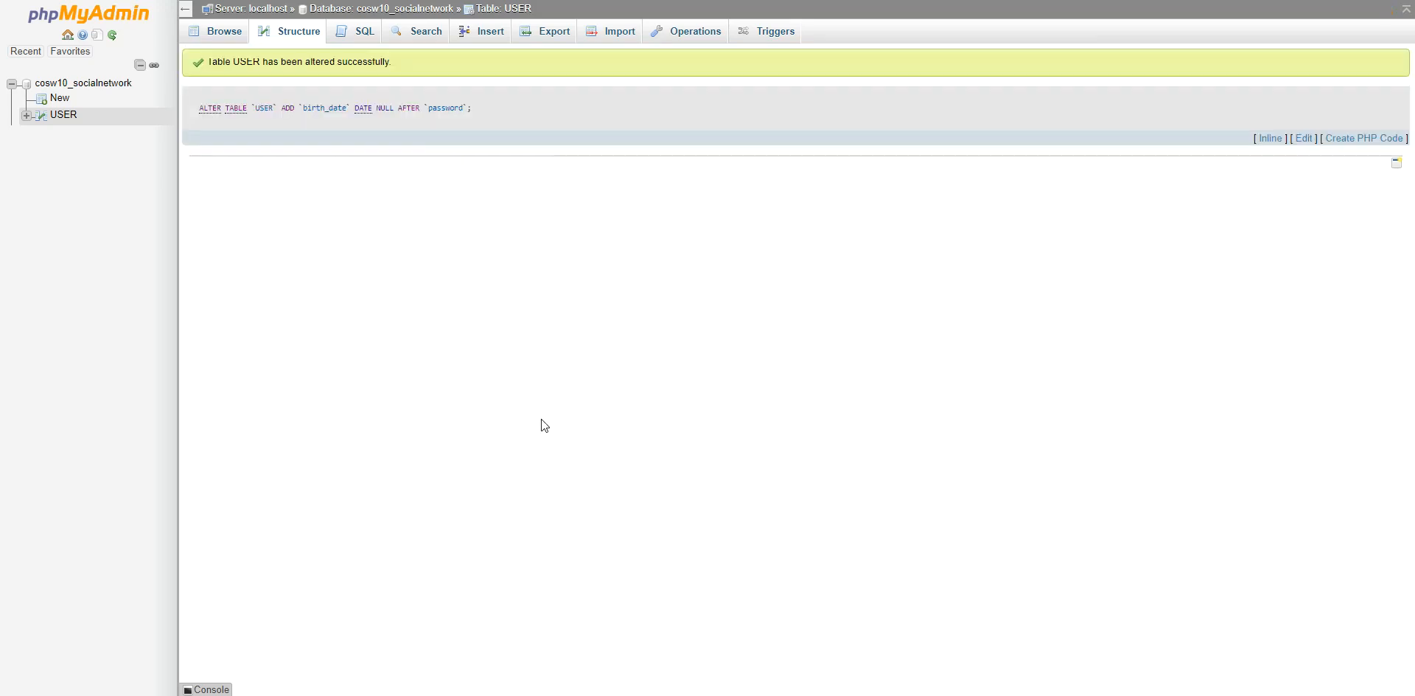
left_click_drag(192, 111, 336, 130)
left_click(582, 111)
Open a new-row form for USER and enter username admin, an email, and name Admin Site.
left_click(510, 15)
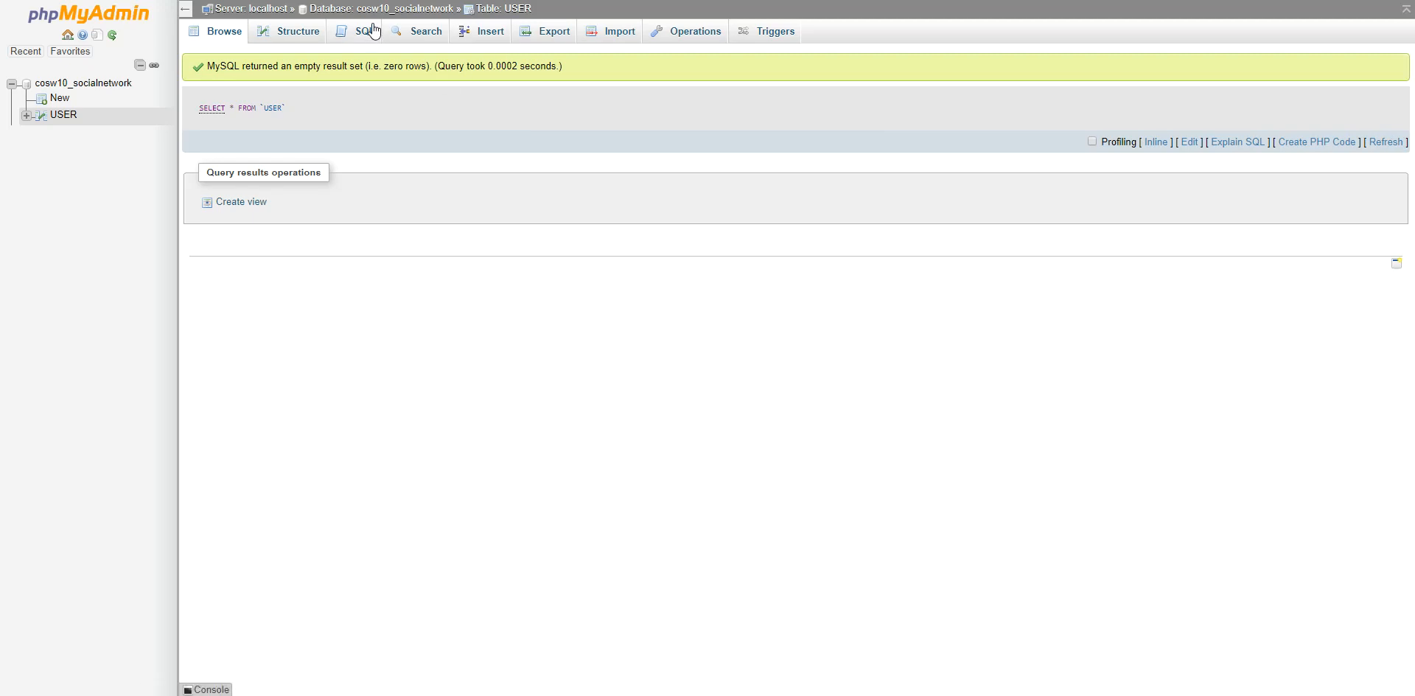
left_click(295, 37)
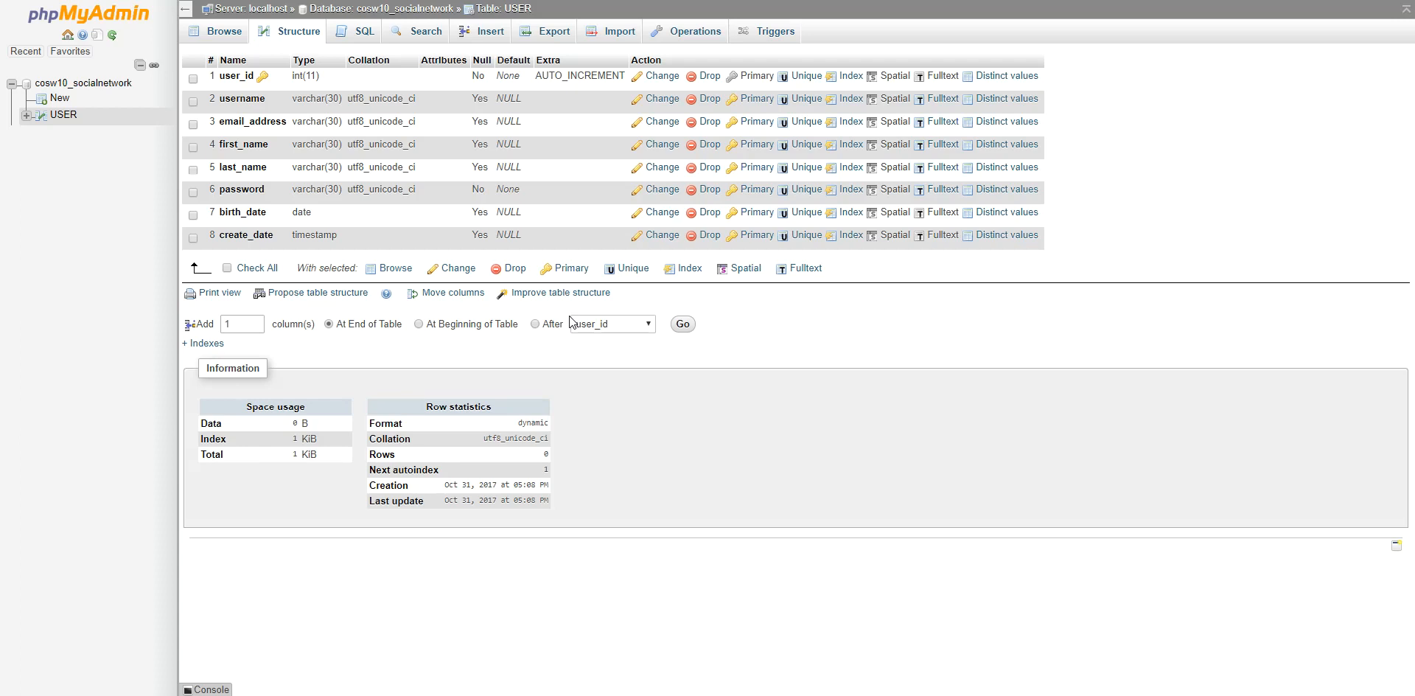
left_click(491, 32)
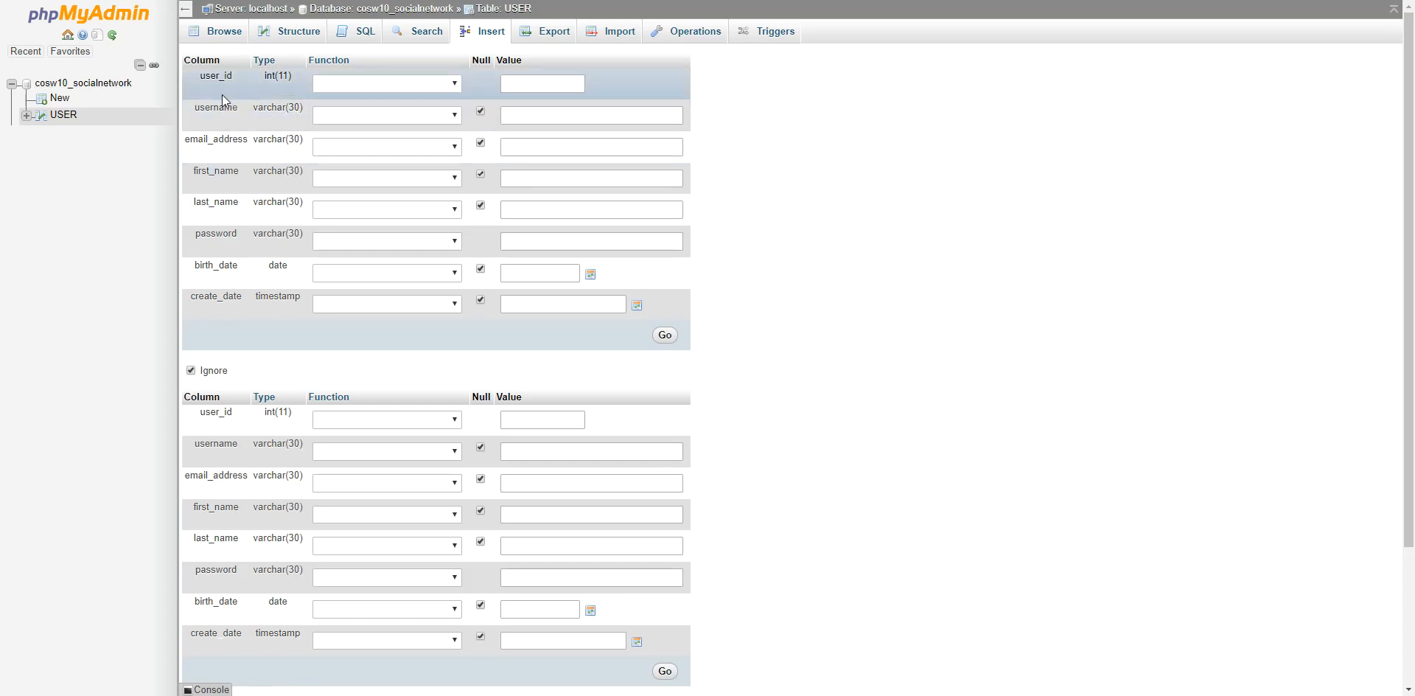
left_click(524, 122)
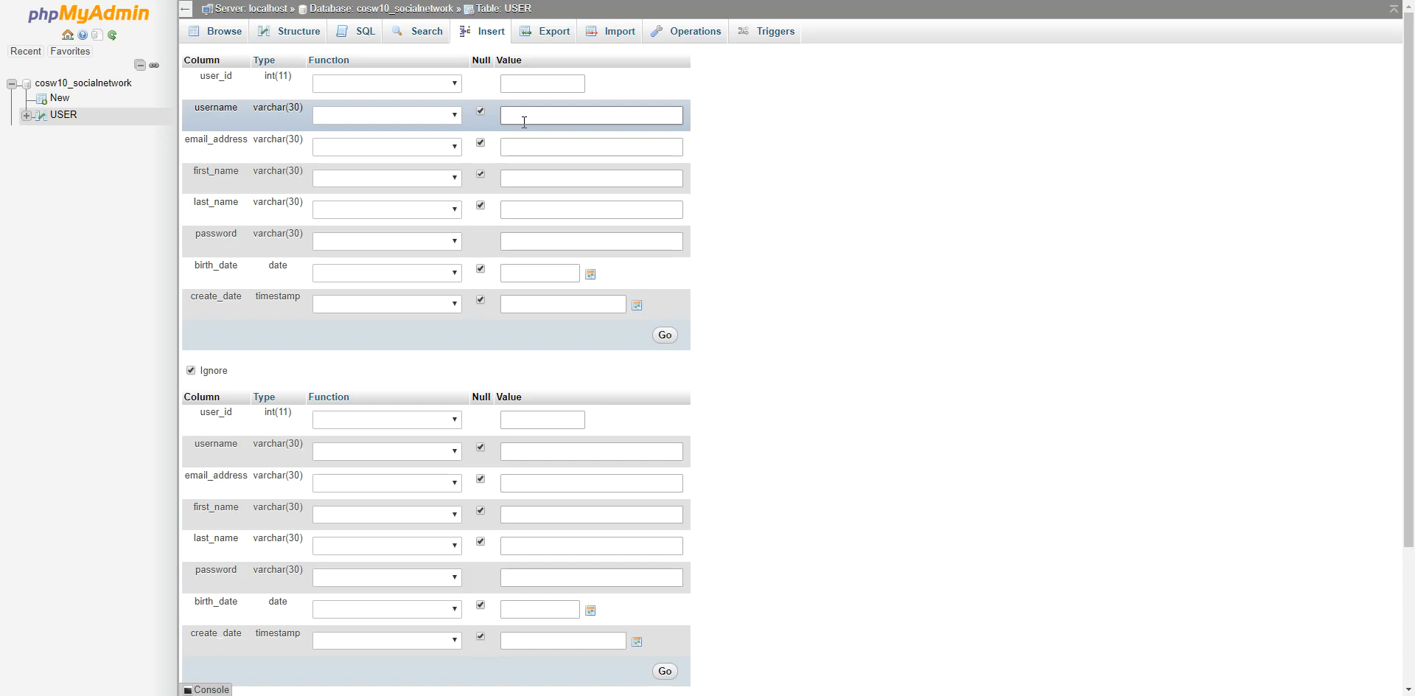
type("admin")
key("Tab")
type("admin@admin.com")
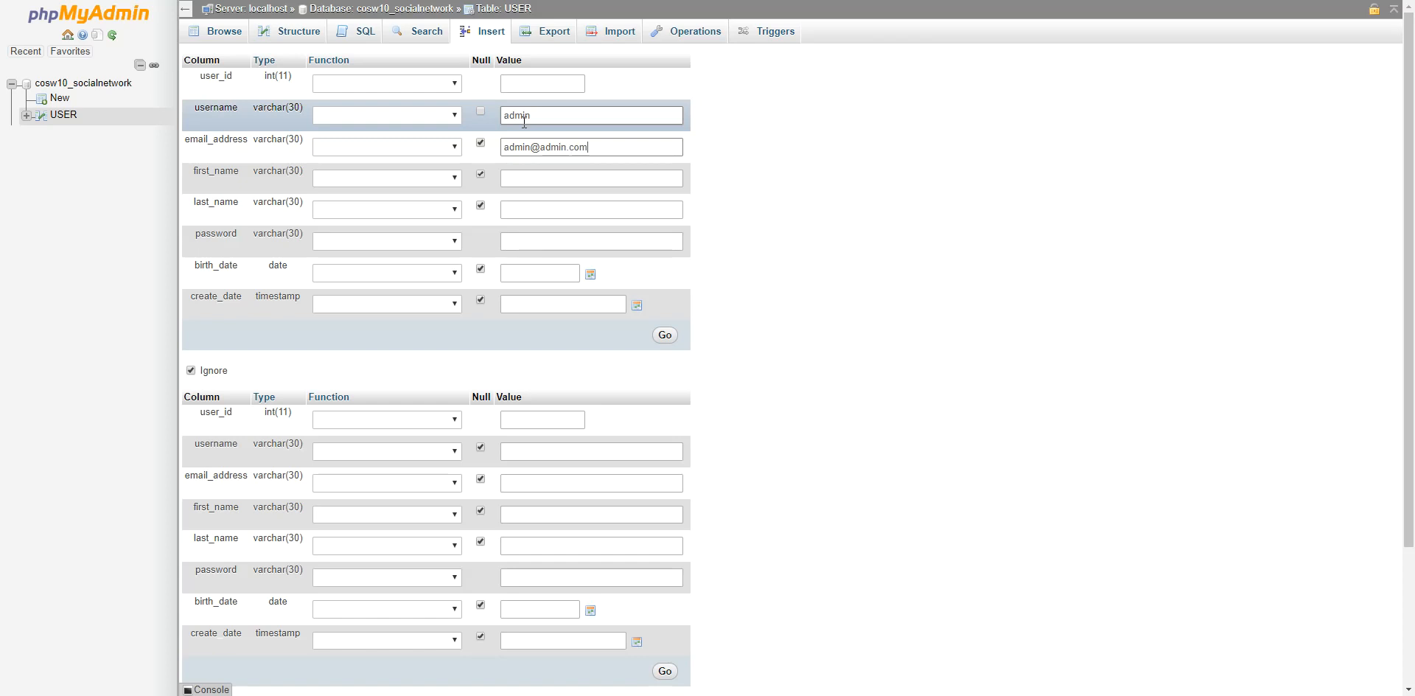
left_click(545, 179)
type("Admin")
key("Tab")
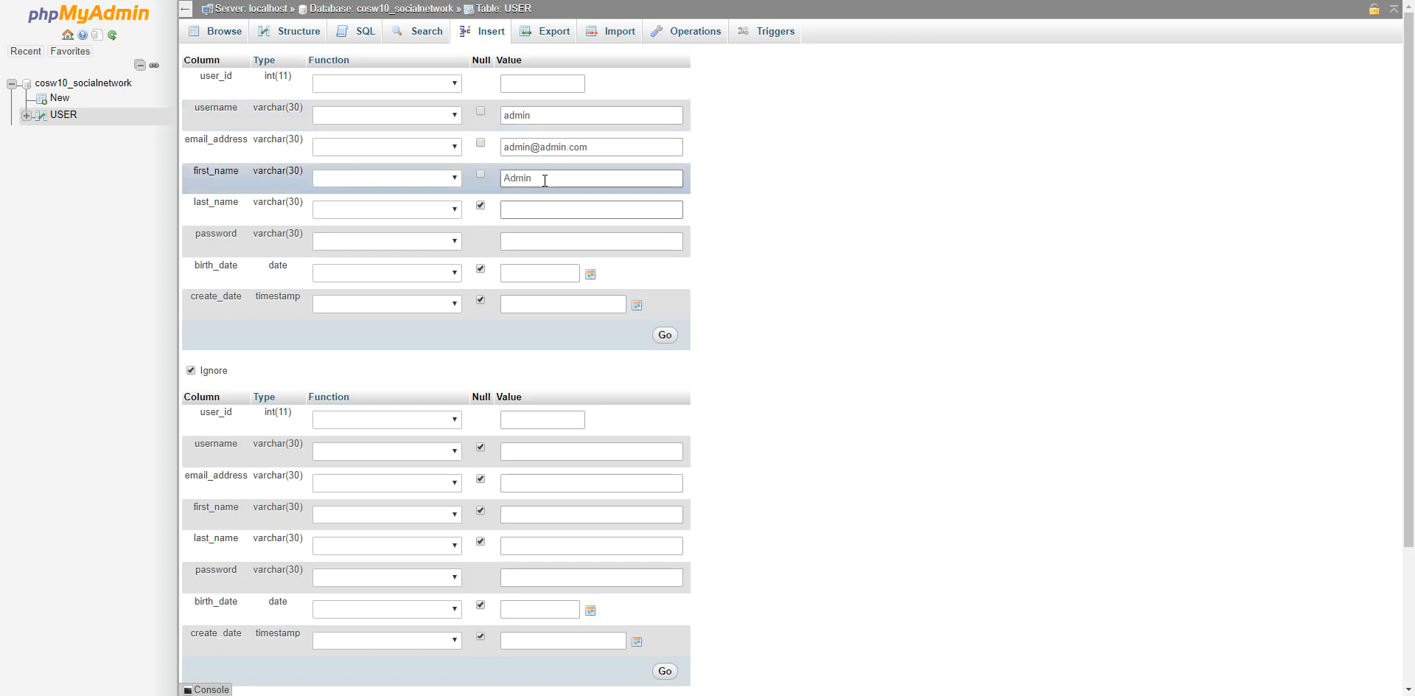
type("Site")
Enter a password and birth date 1998-10-10, then submit the admin row.
left_click(532, 243)
type("12345")
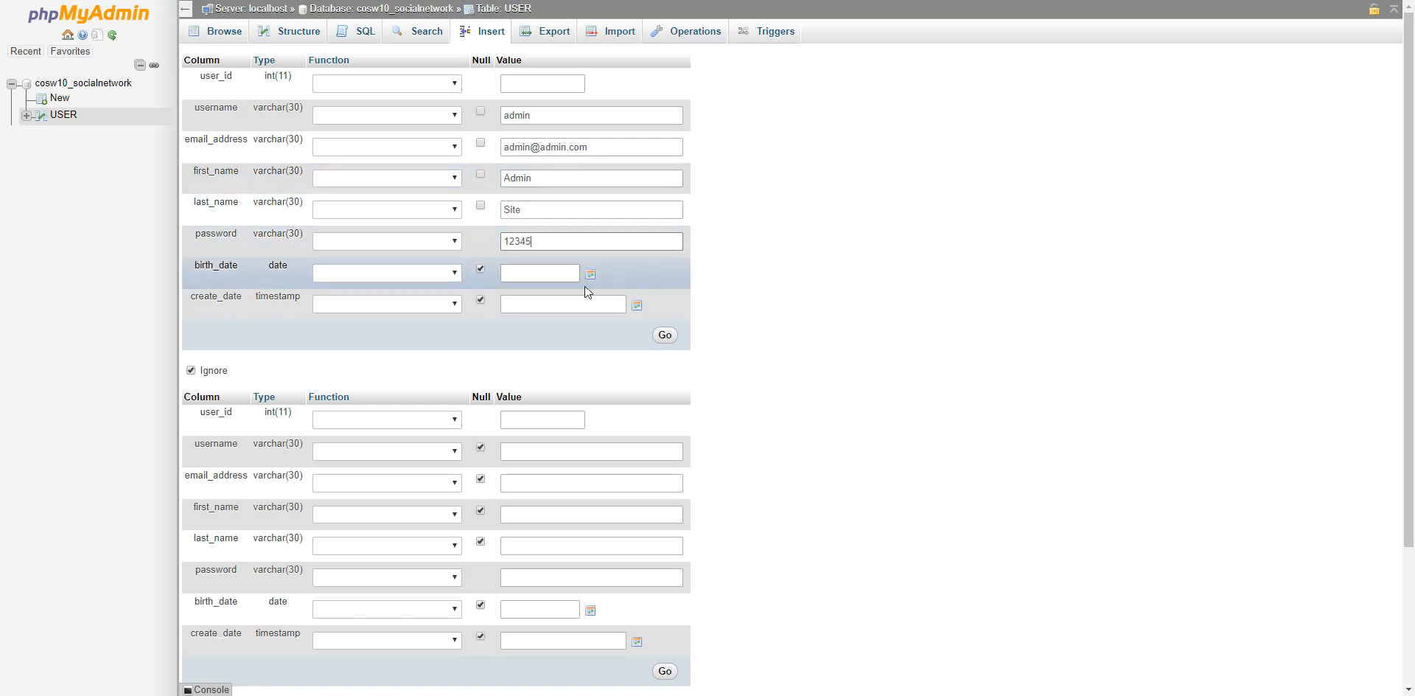
left_click(555, 274)
type("10")
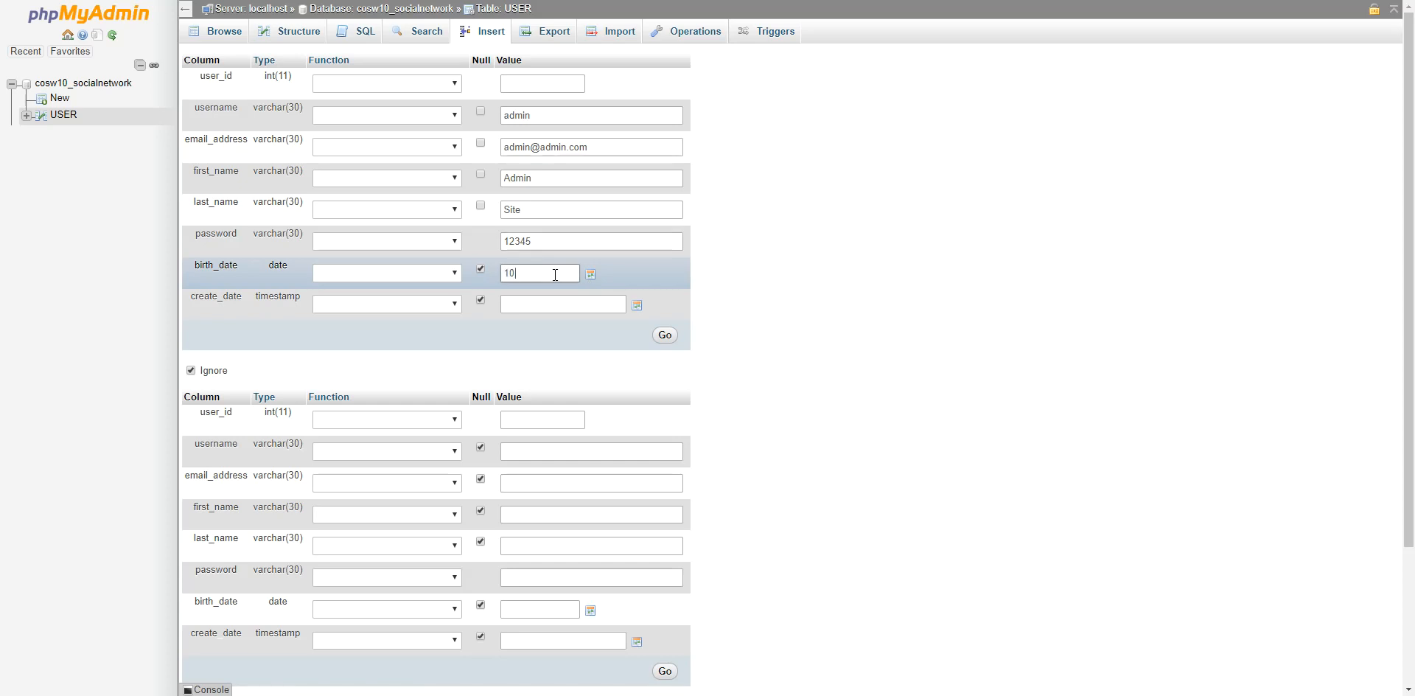
type("/10/1995")
left_click(564, 303)
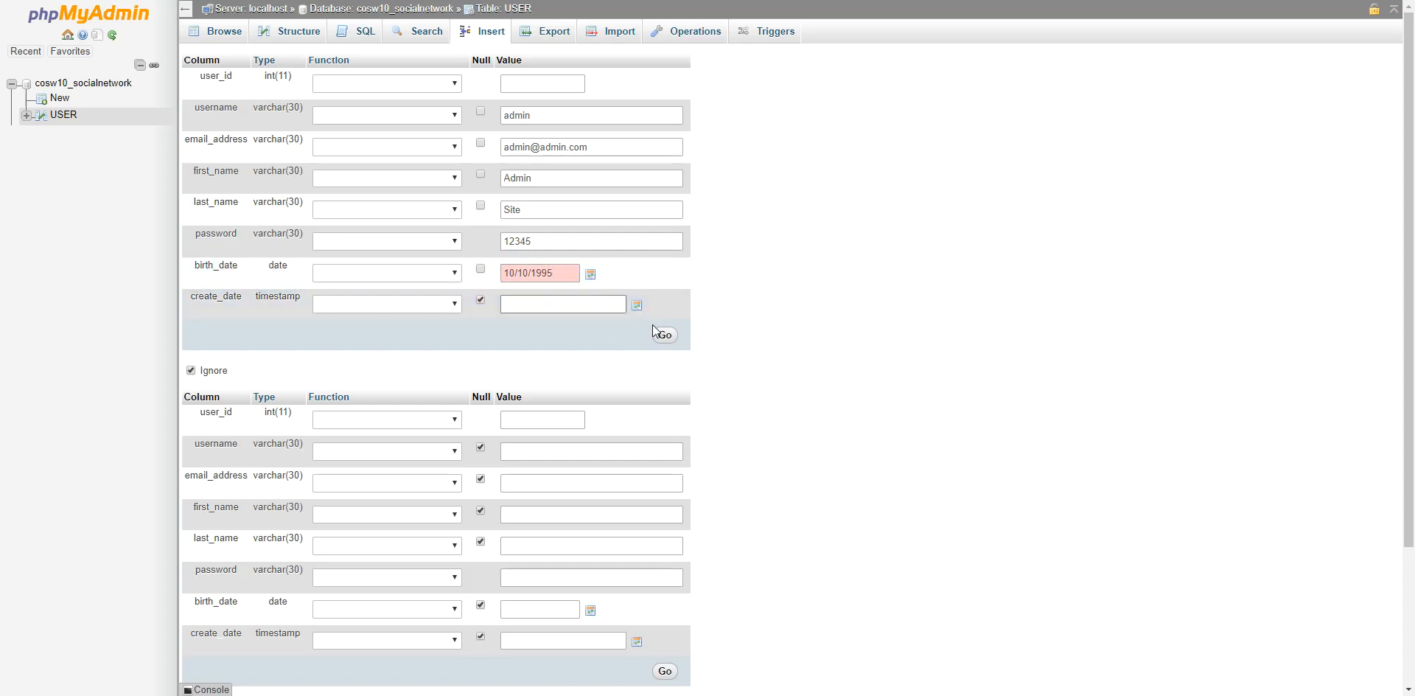
left_click(591, 273)
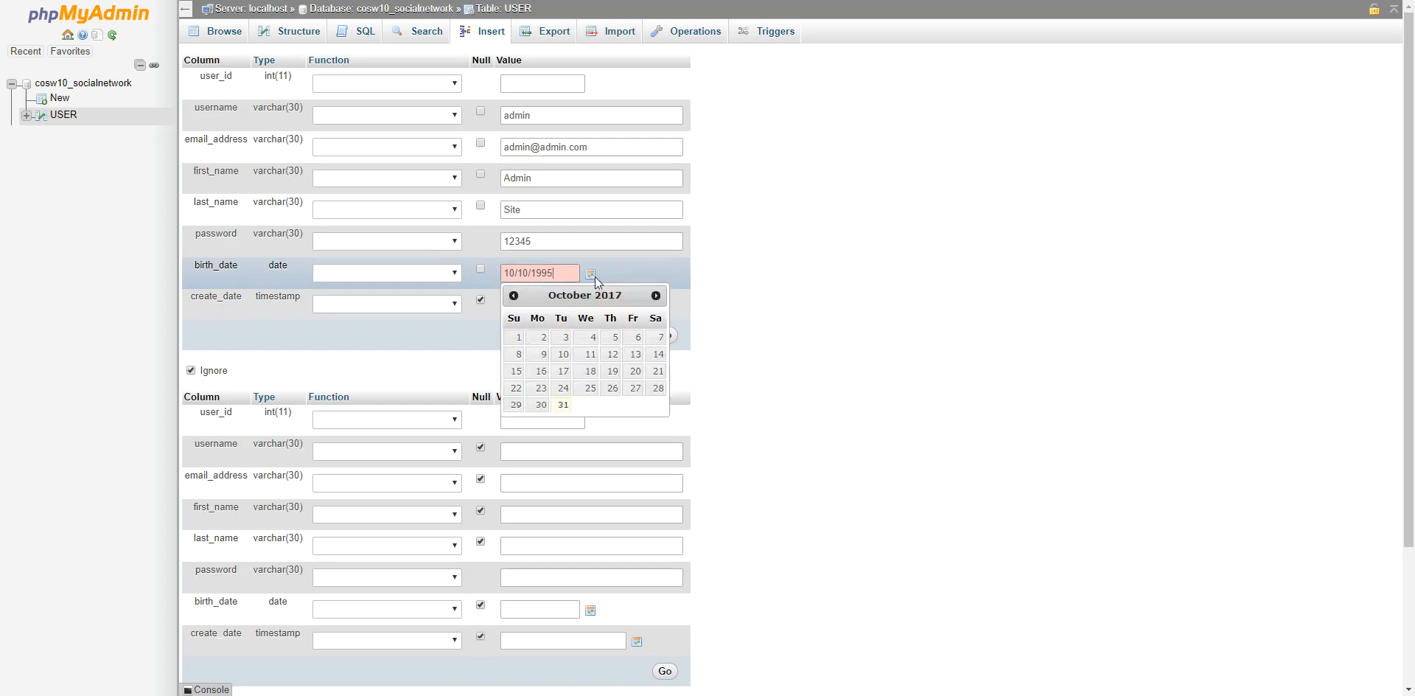
left_click(514, 296)
left_click(513, 295)
left_click(514, 295)
left_click_drag(533, 273, 552, 277)
type("0-10")
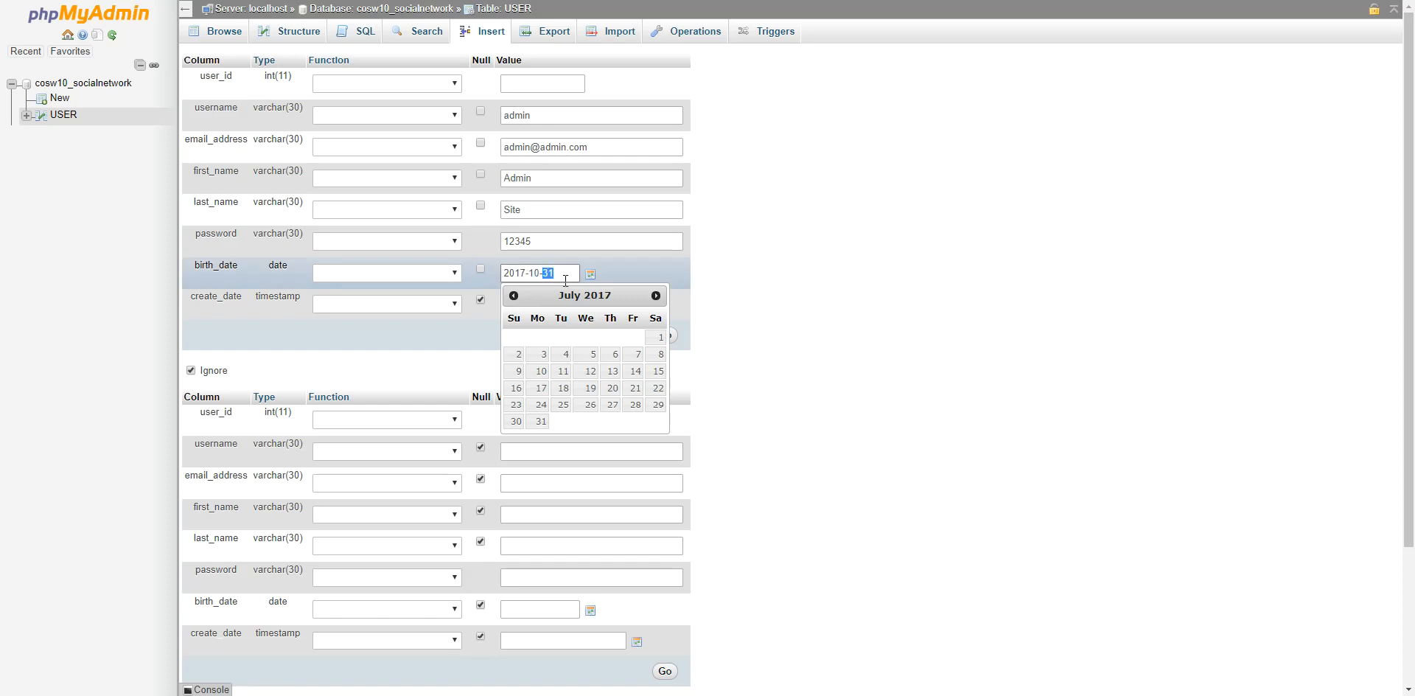
double_click(526, 274)
type("1998")
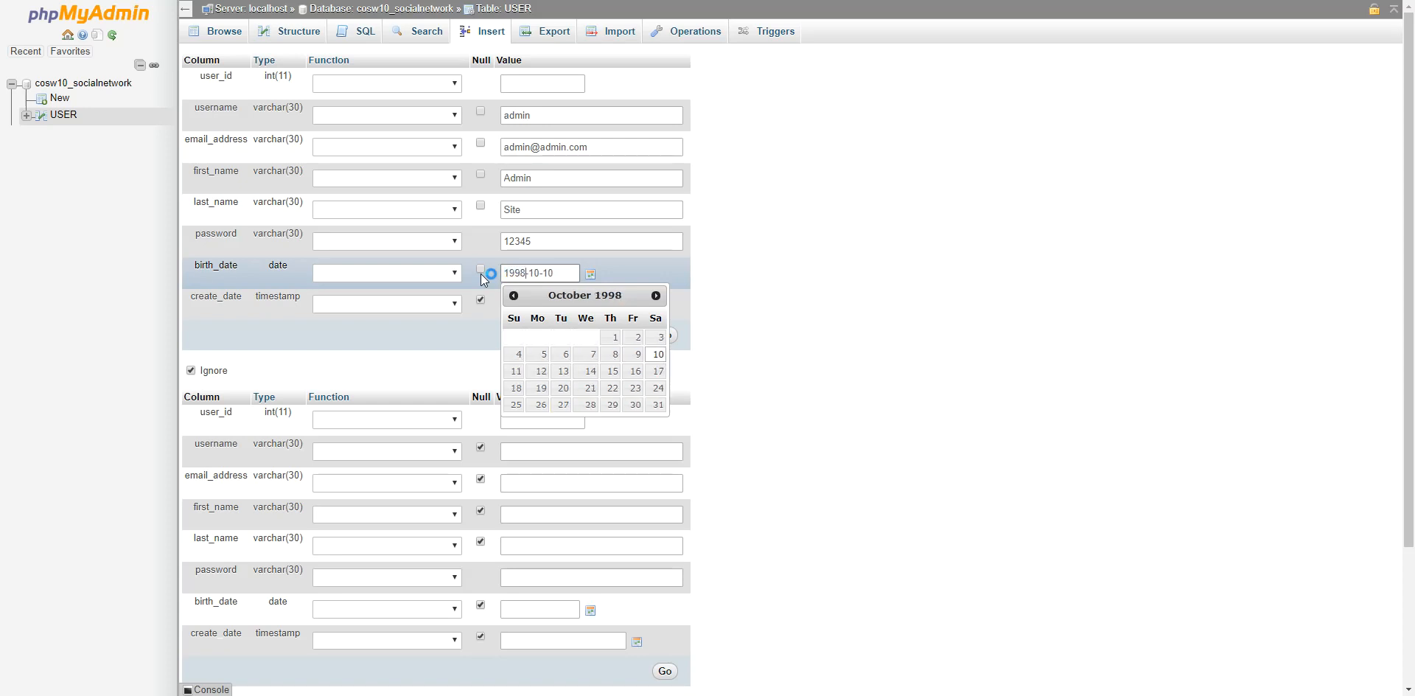
left_click(766, 315)
left_click(670, 340)
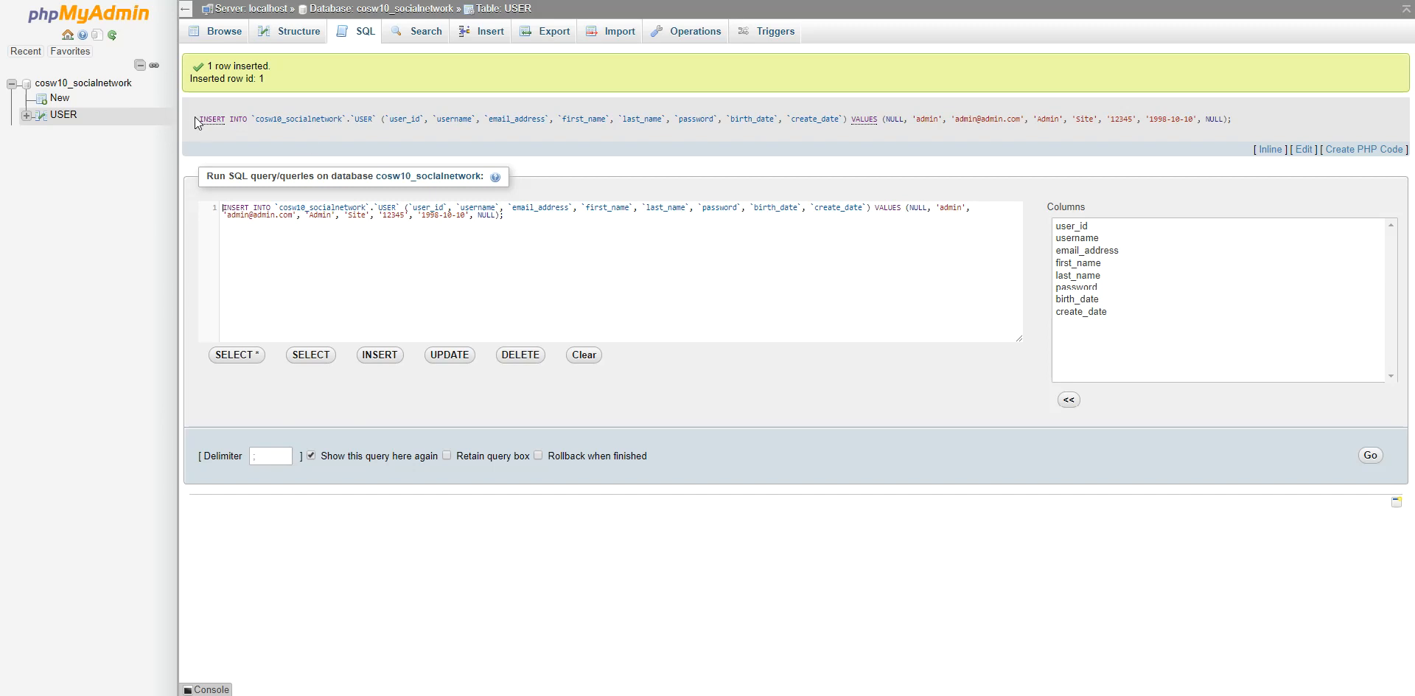
Review the generated INSERT query, then browse the USER rows showing admin with user_id 1.
left_click_drag(196, 119, 1207, 129)
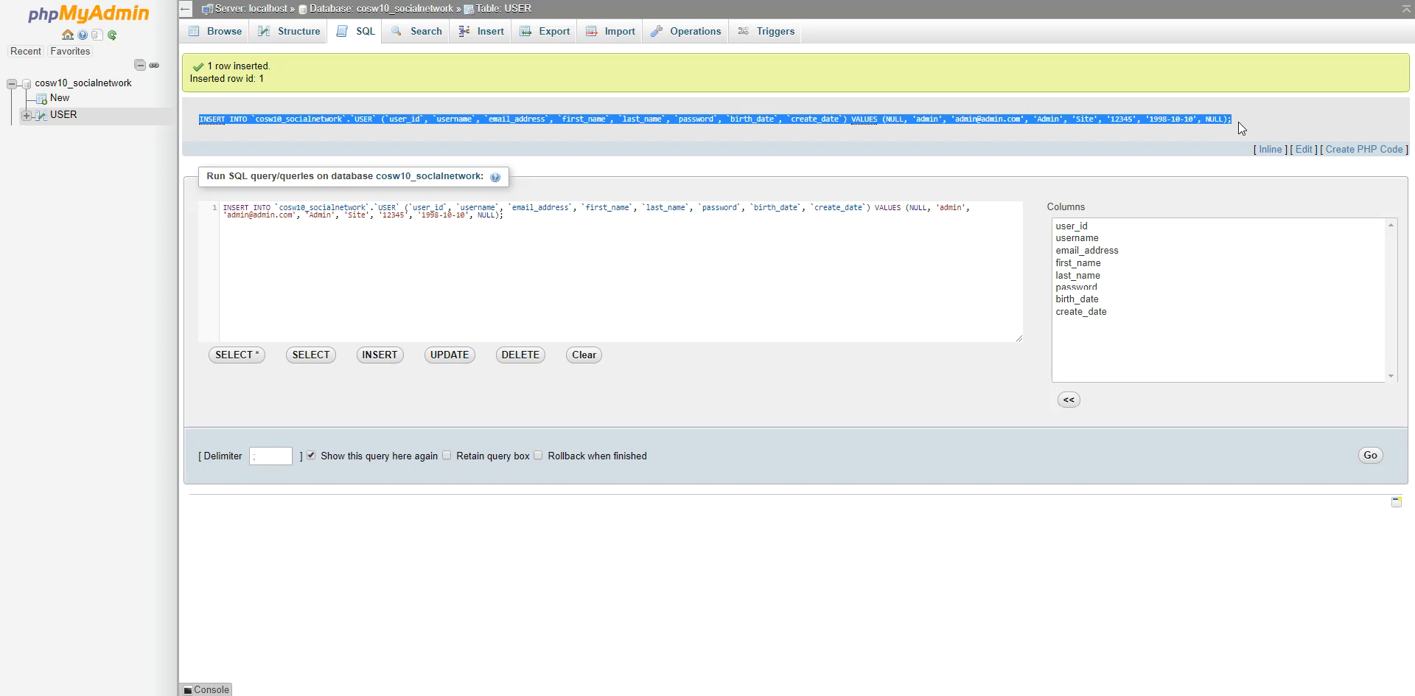
left_click(1239, 122)
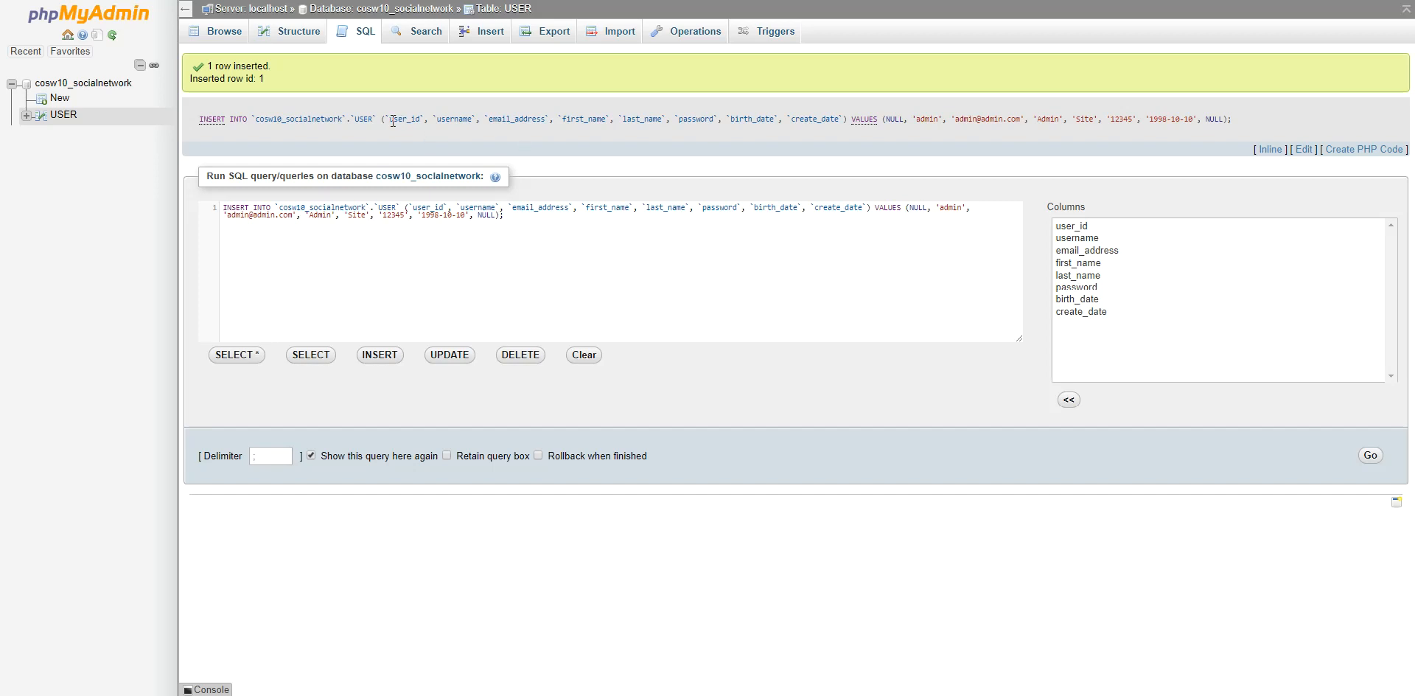
left_click_drag(389, 120, 1171, 138)
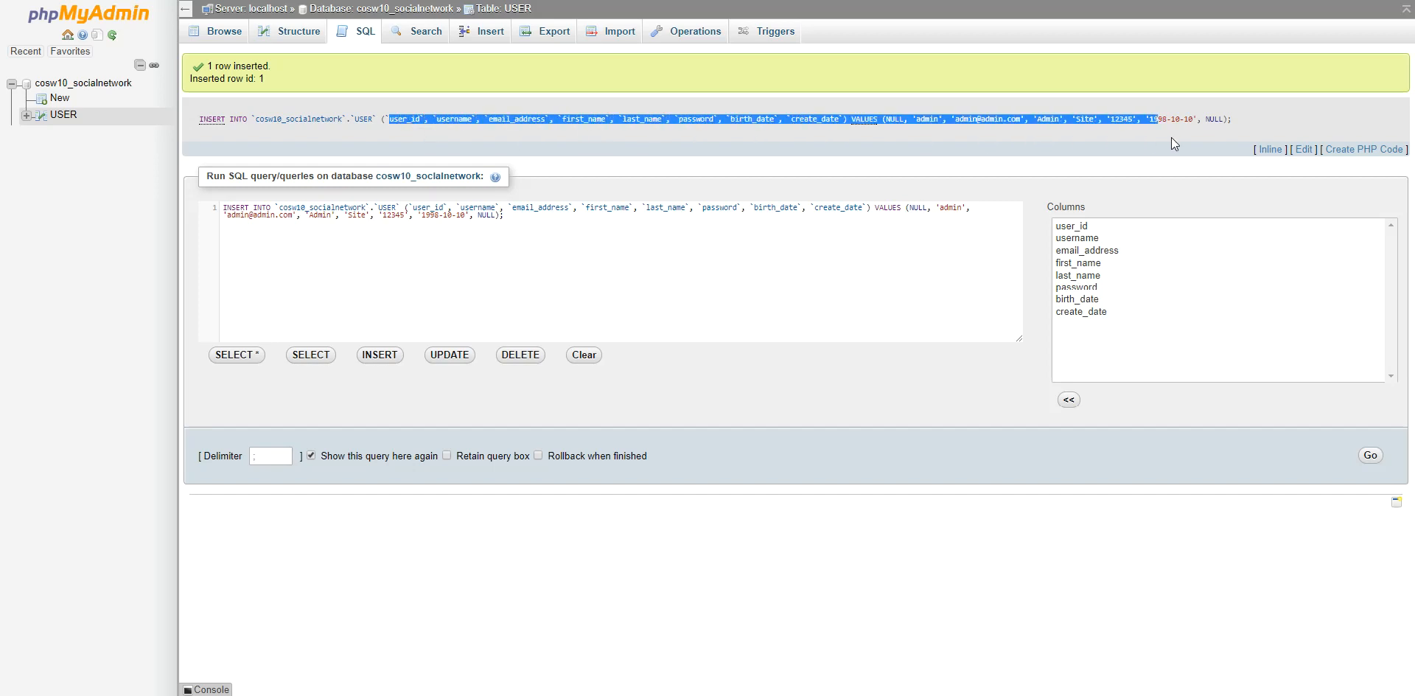
left_click(1248, 131)
left_click(486, 31)
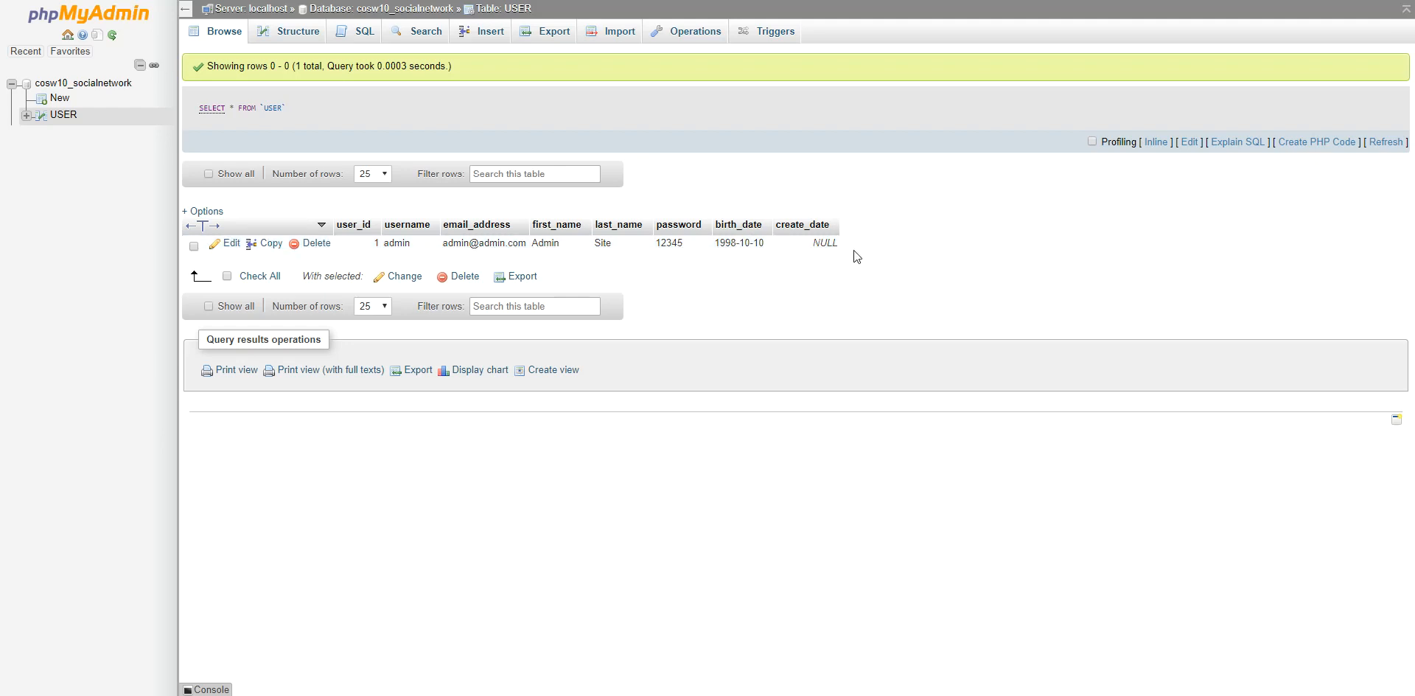
Edit the create_date column so its default is CURRENT_TIMESTAMP, and save the change.
left_click(304, 43)
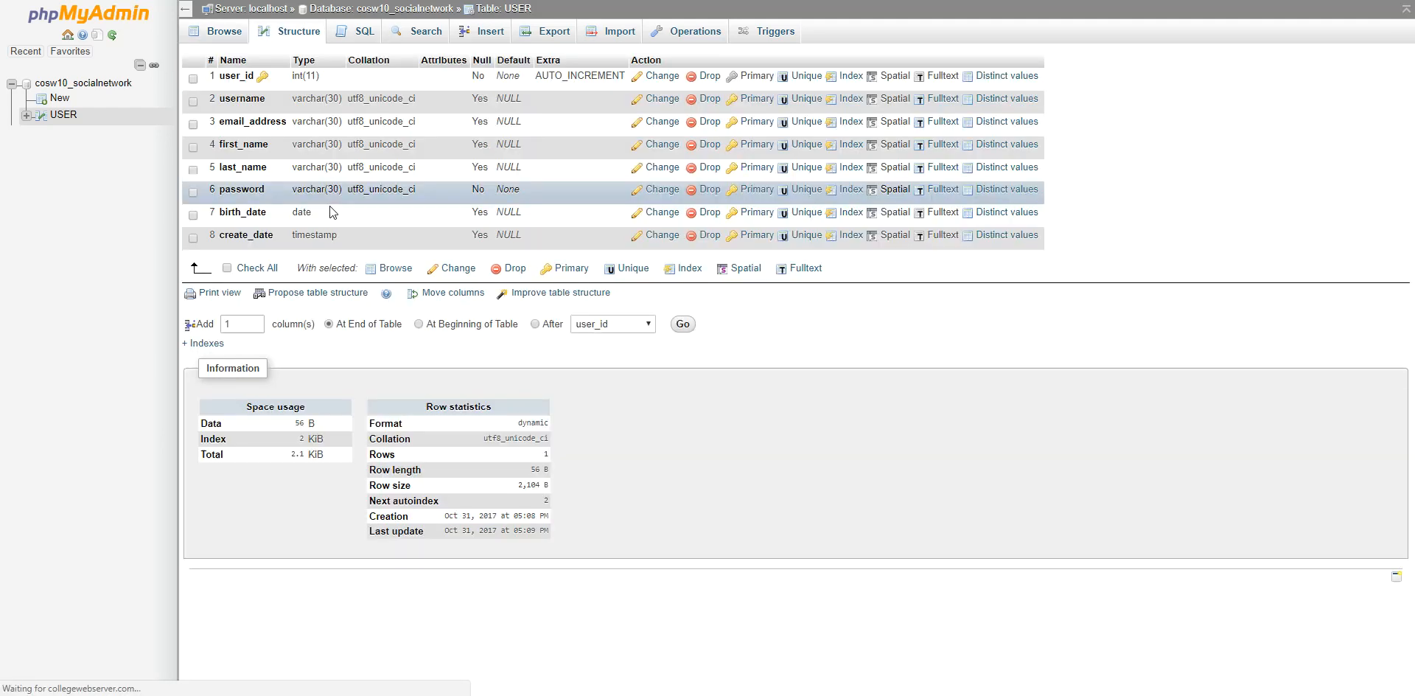
left_click(670, 238)
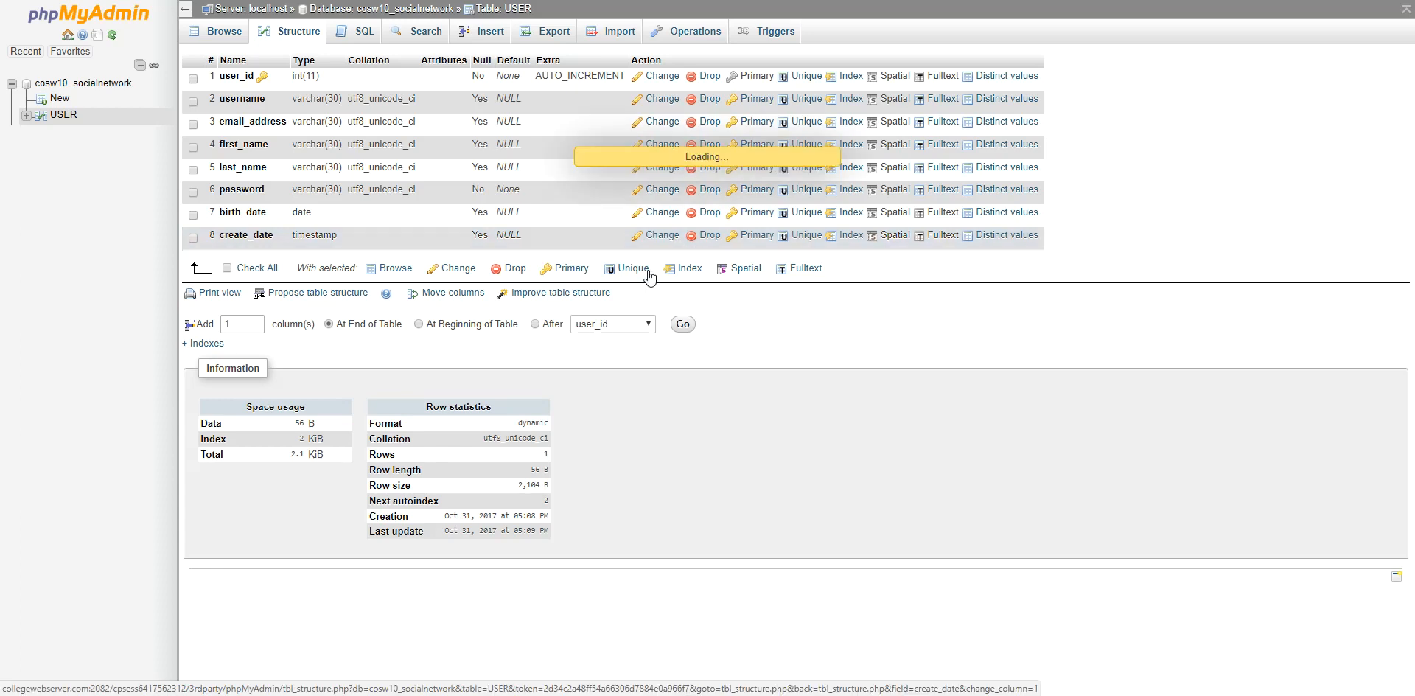
left_click(807, 99)
left_click(718, 95)
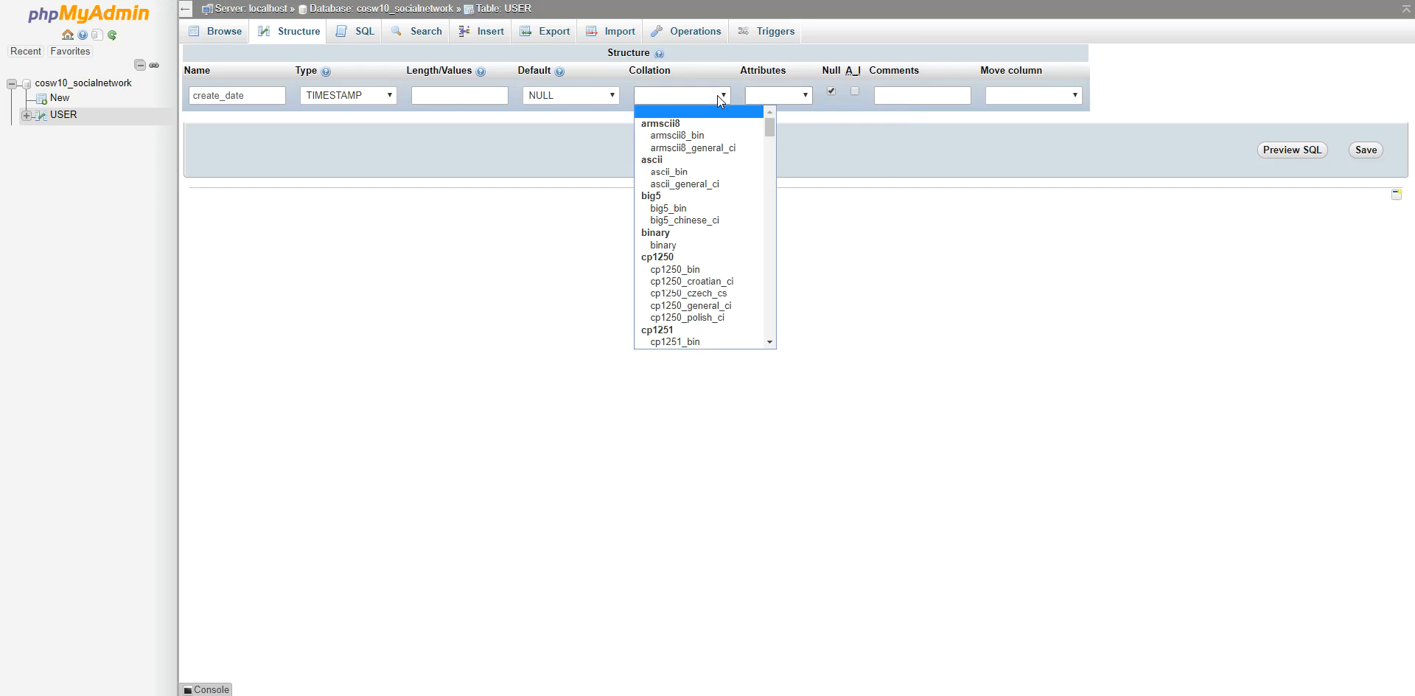
left_click(599, 92)
left_click(589, 146)
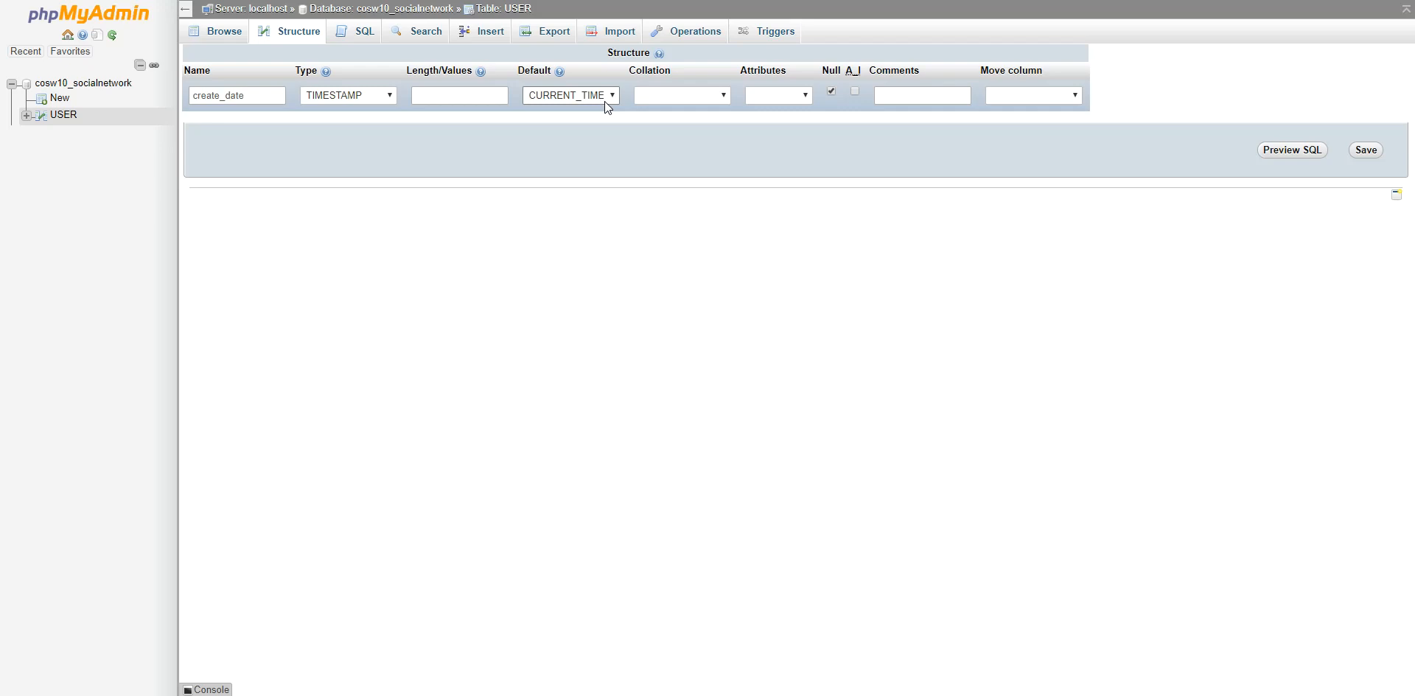
left_click(1366, 151)
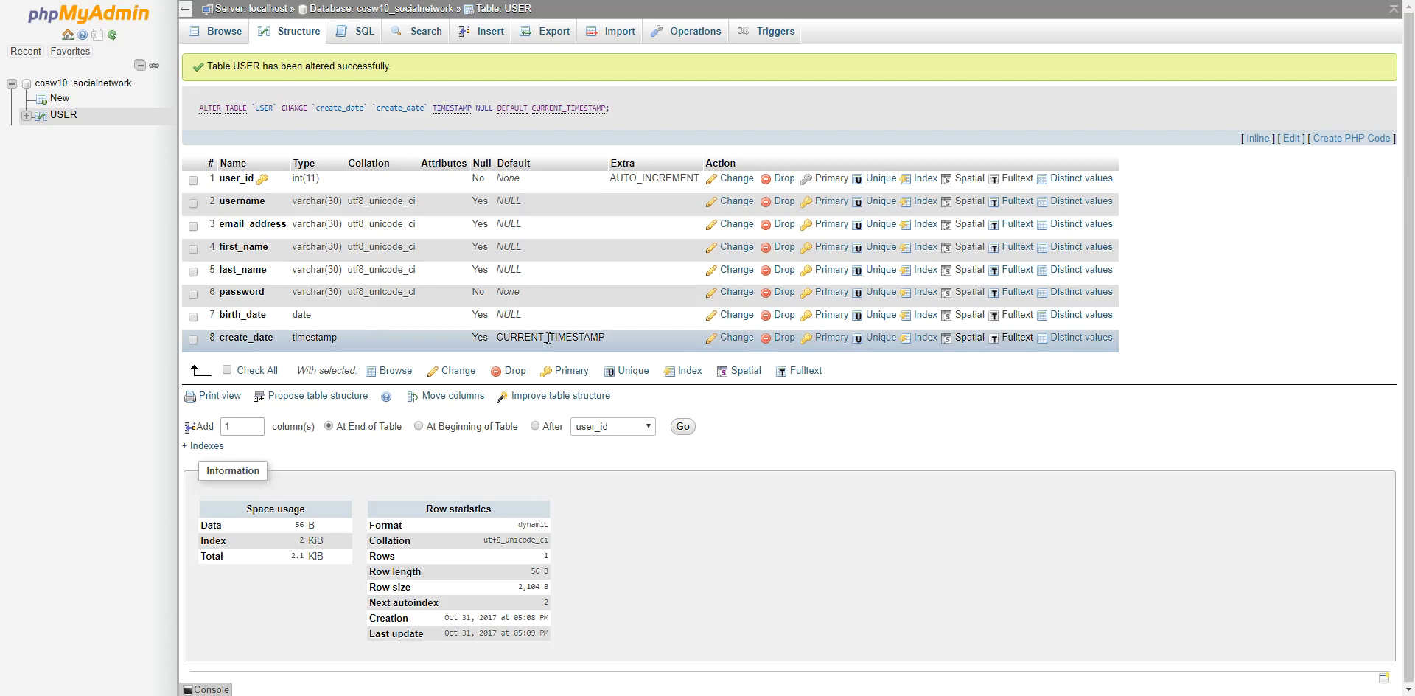
left_click_drag(503, 339, 624, 343)
left_click(878, 446)
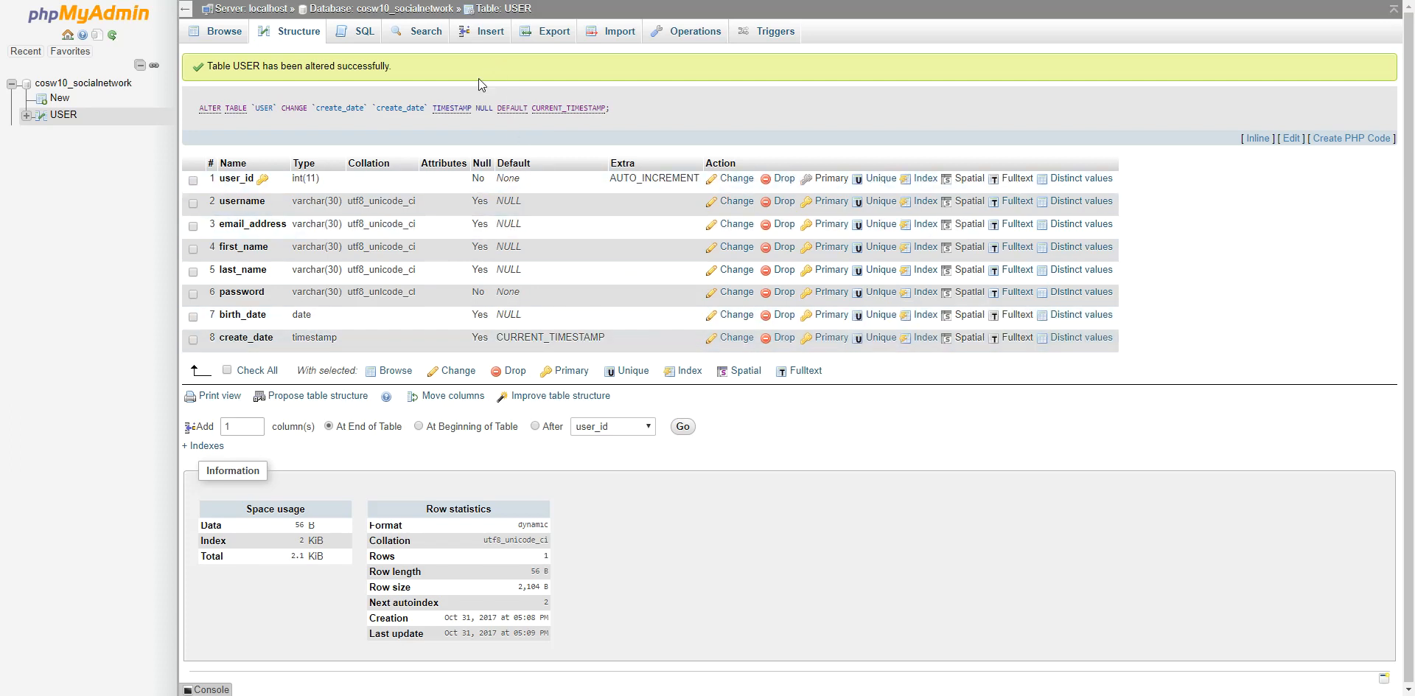
Open a new-row form for USER and enter the second user's username, email and first name.
left_click(221, 31)
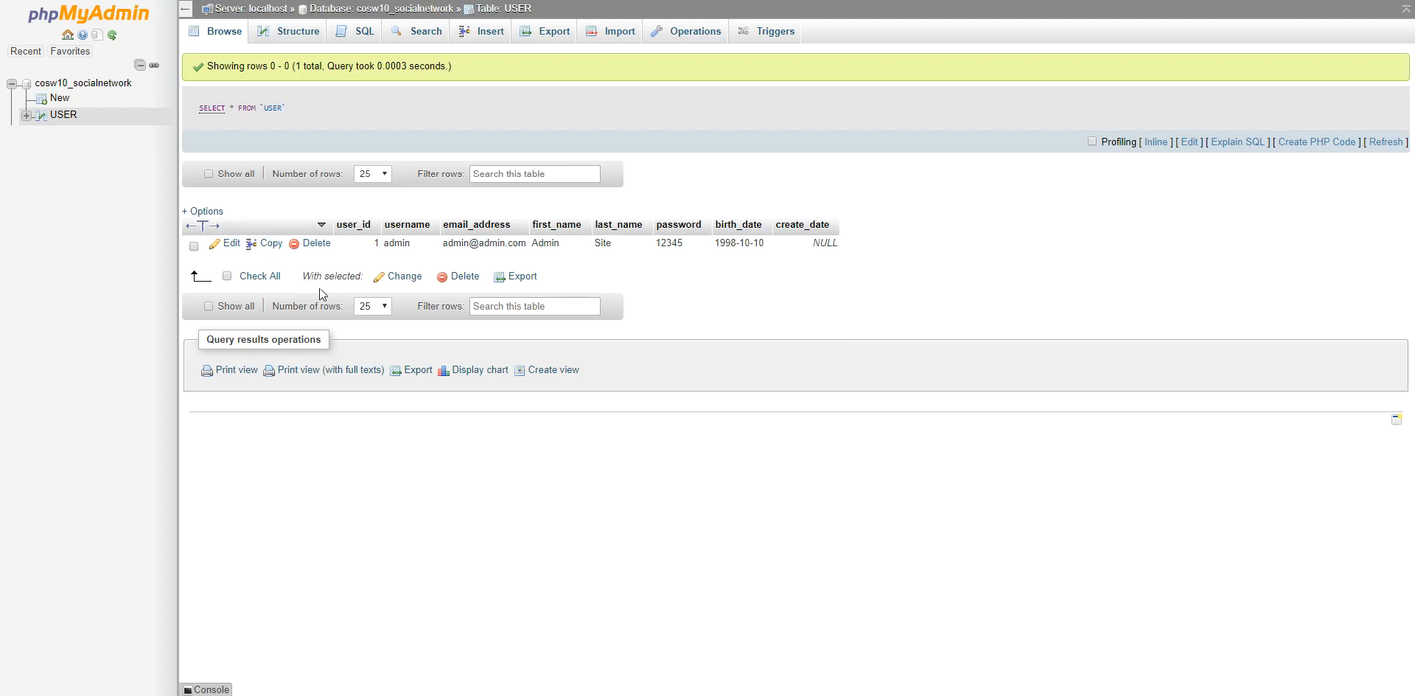
left_click(485, 33)
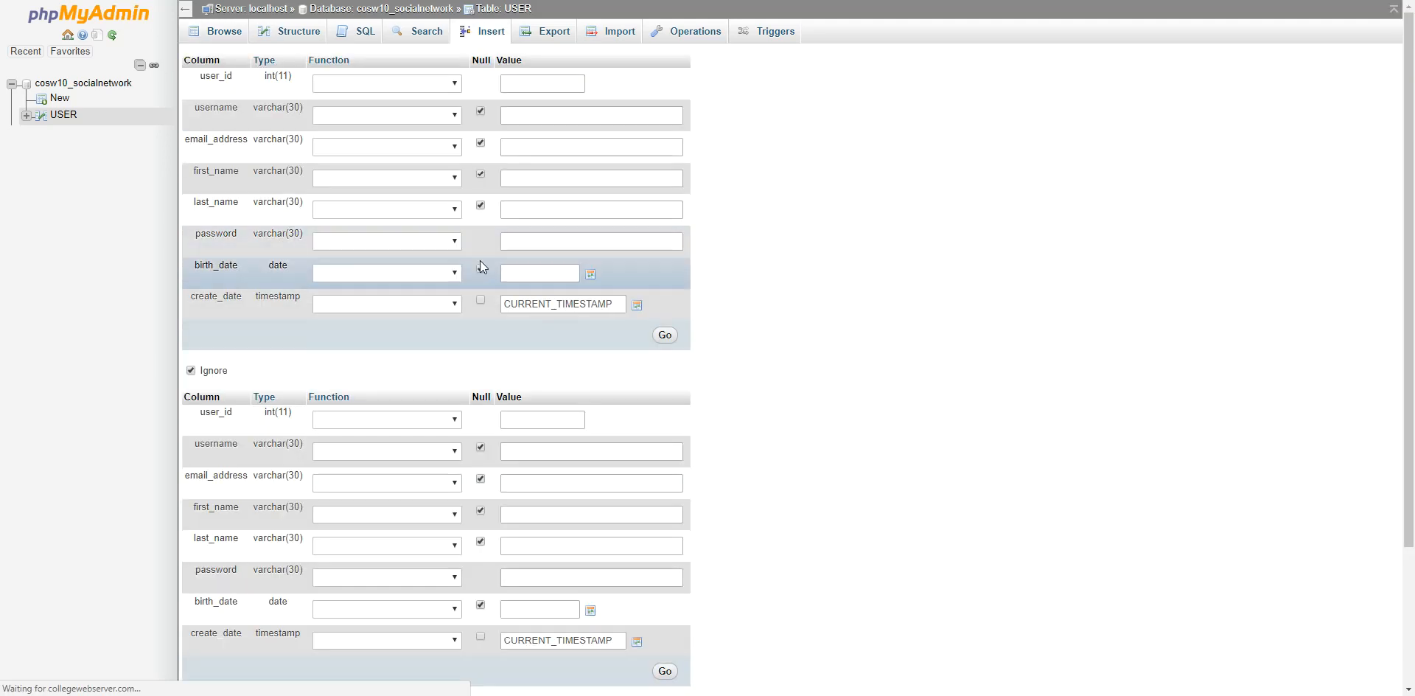
left_click(538, 116)
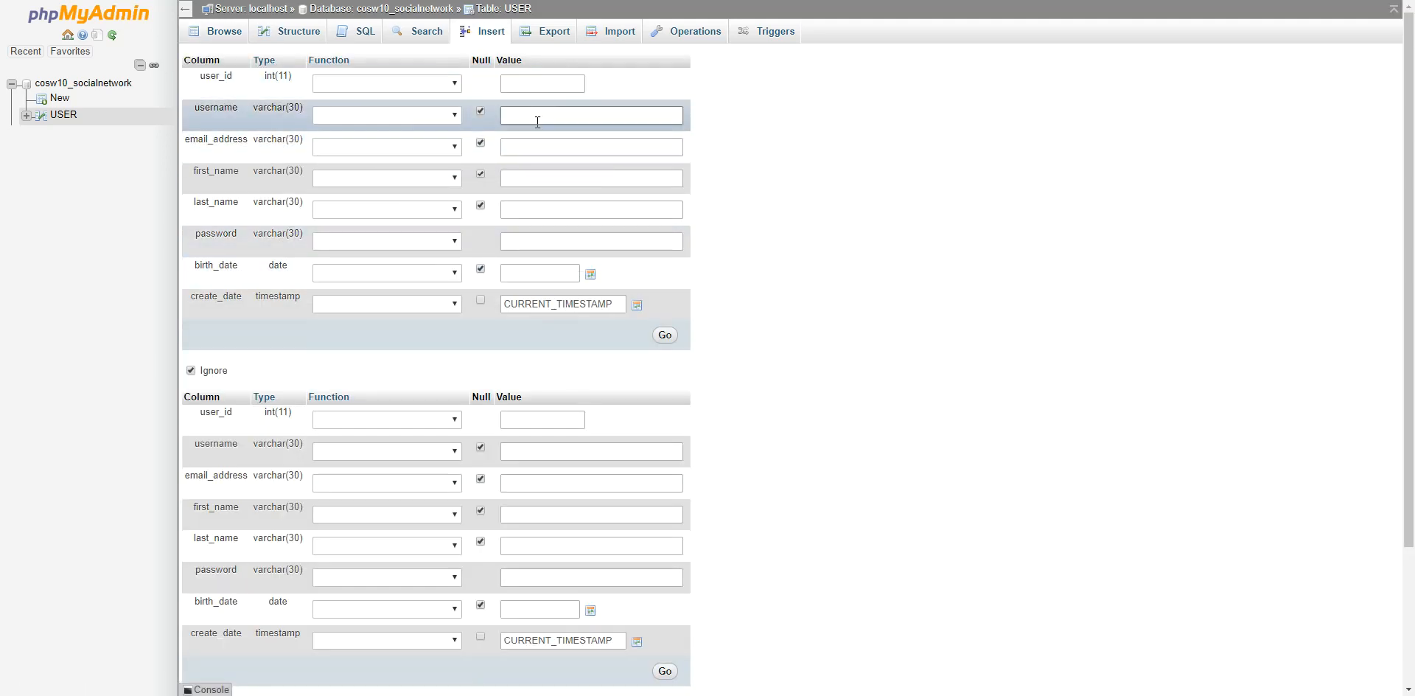
type("johnsmith")
left_click(556, 148)
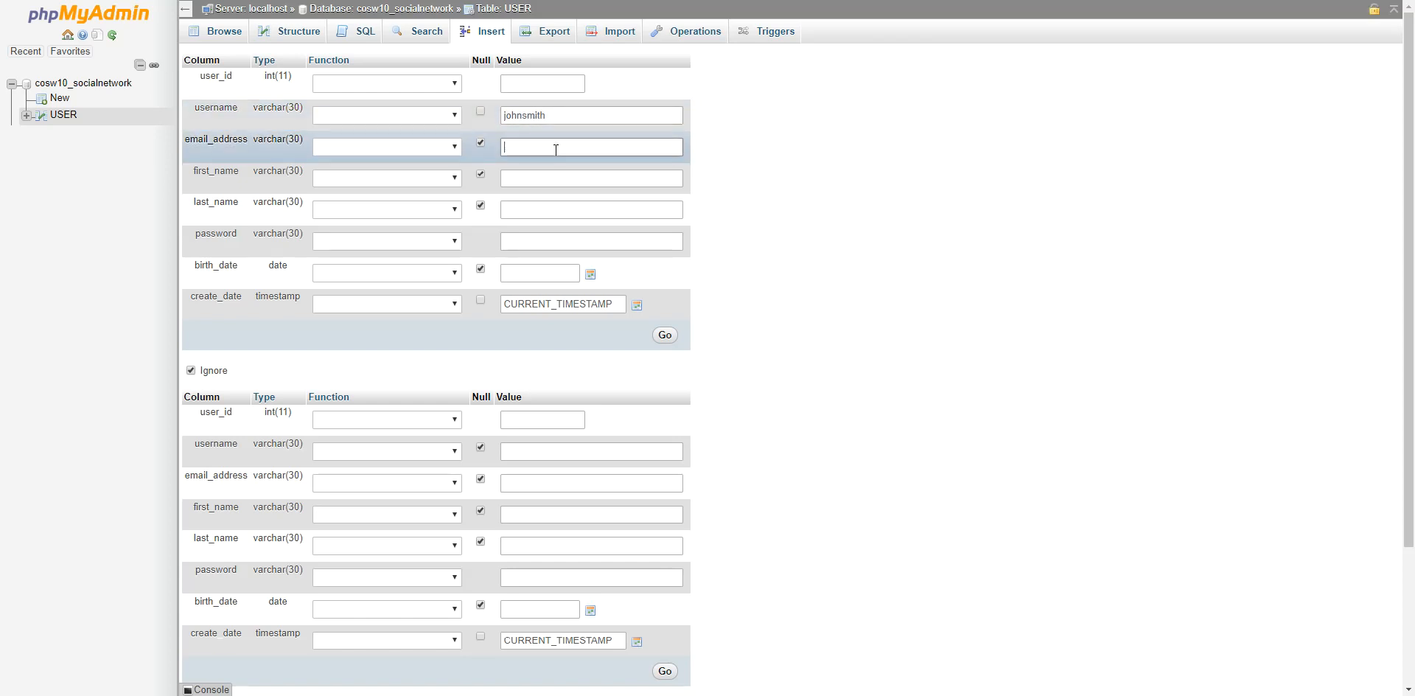
type("jsmith@smith.com")
key("Tab")
type("John")
Enter the last name, a password and birth date 1992-01-03, then submit the row.
key("Tab")
type("Smith")
key("Tab")
type("12345")
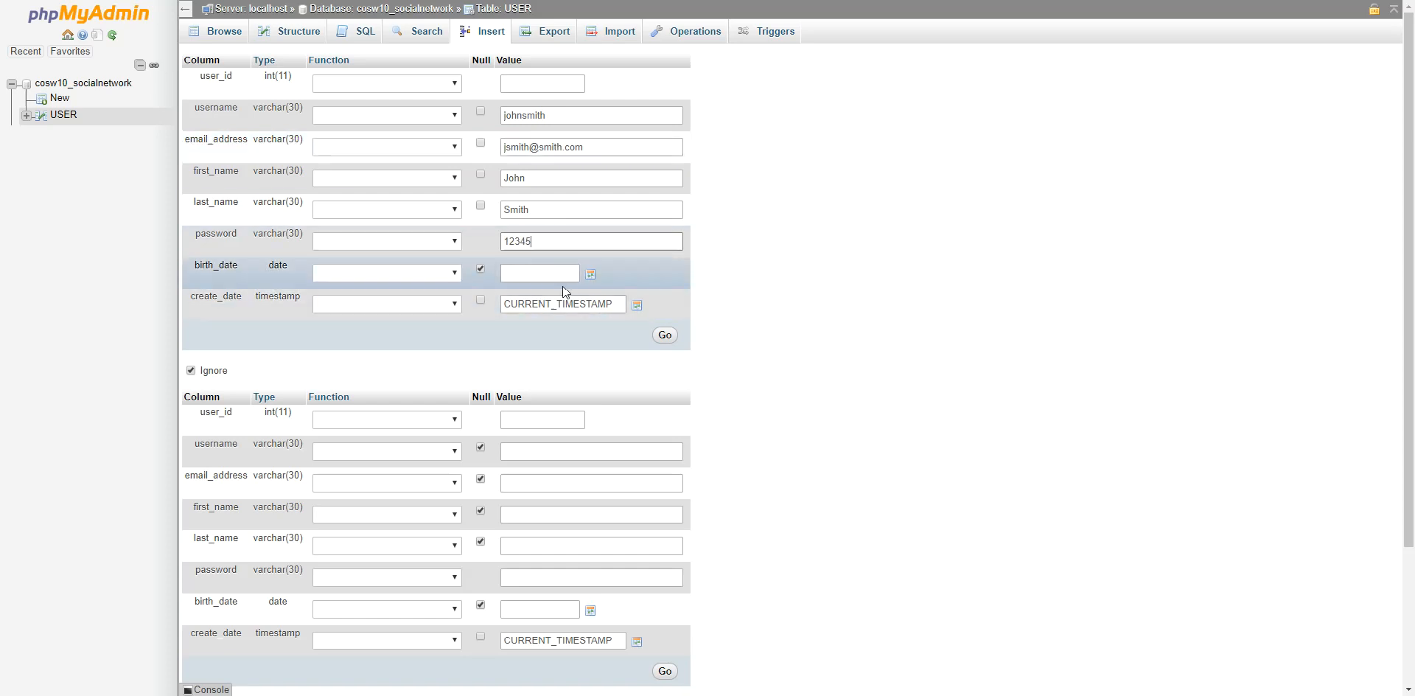
left_click(550, 274)
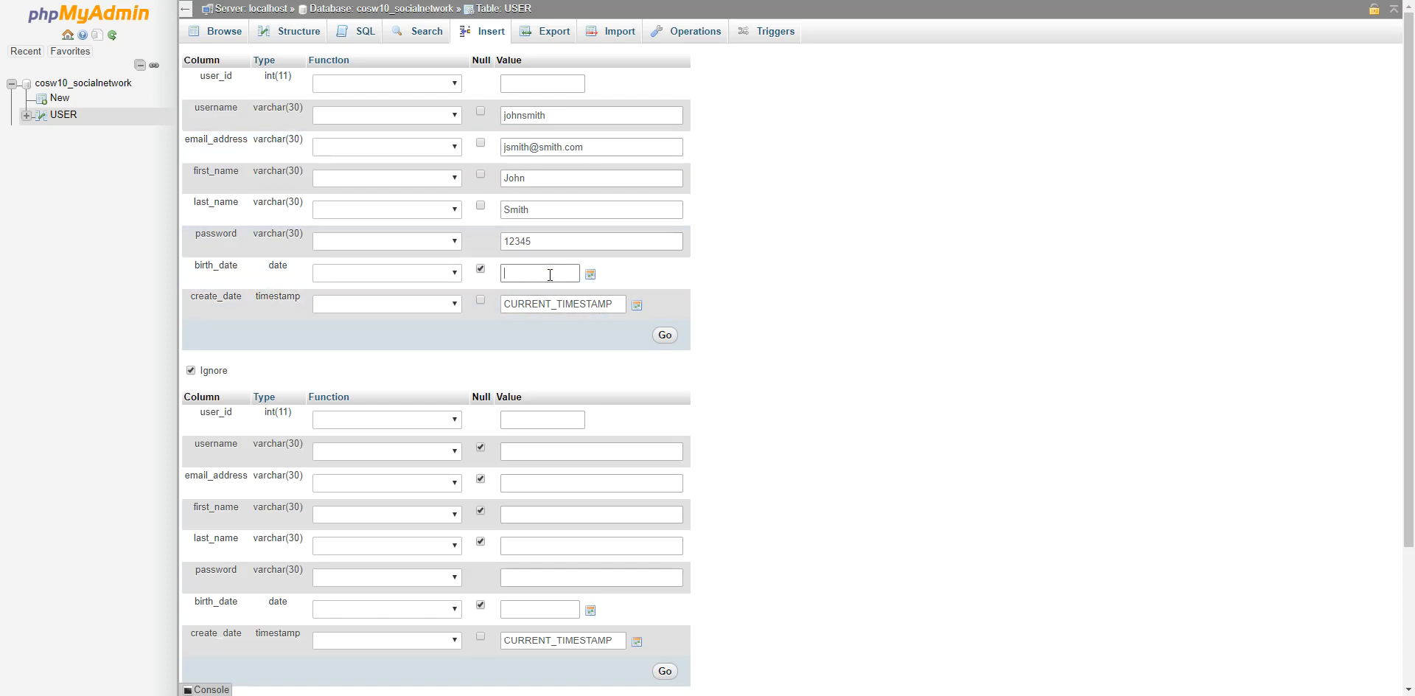
type("1992-01-03")
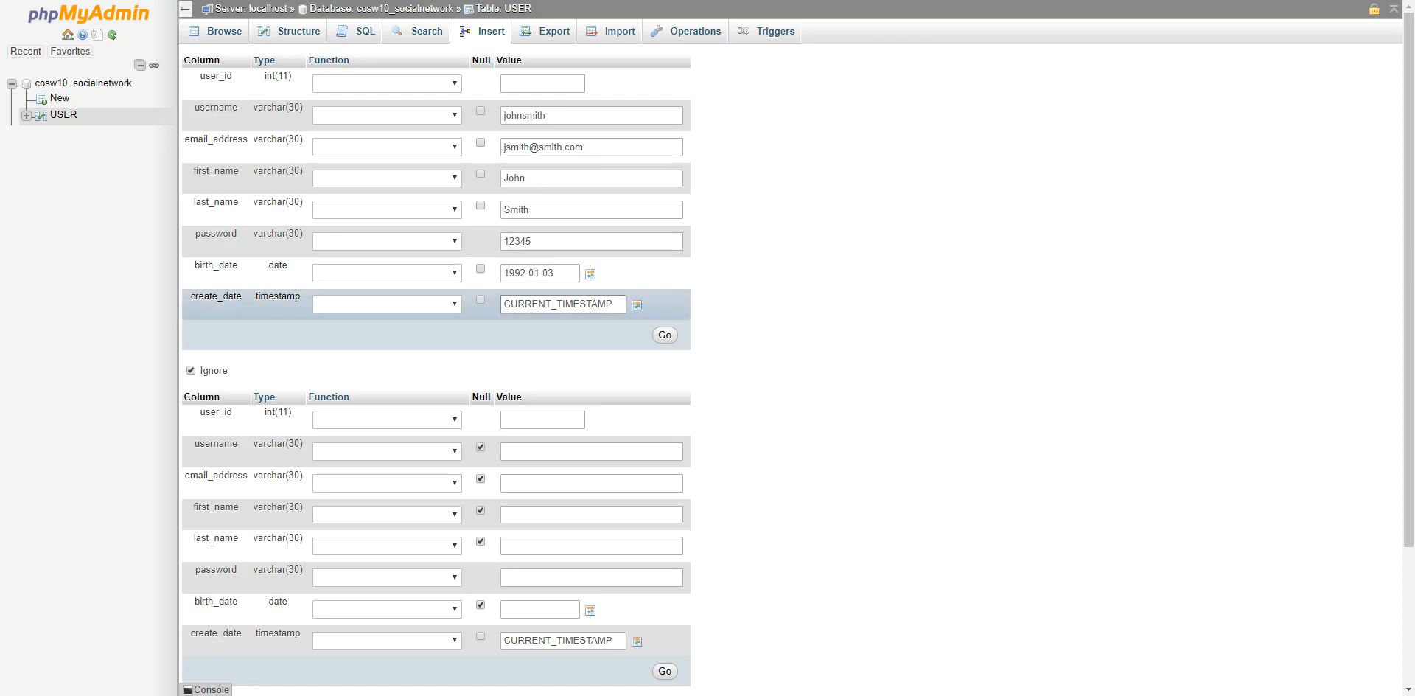
left_click(664, 335)
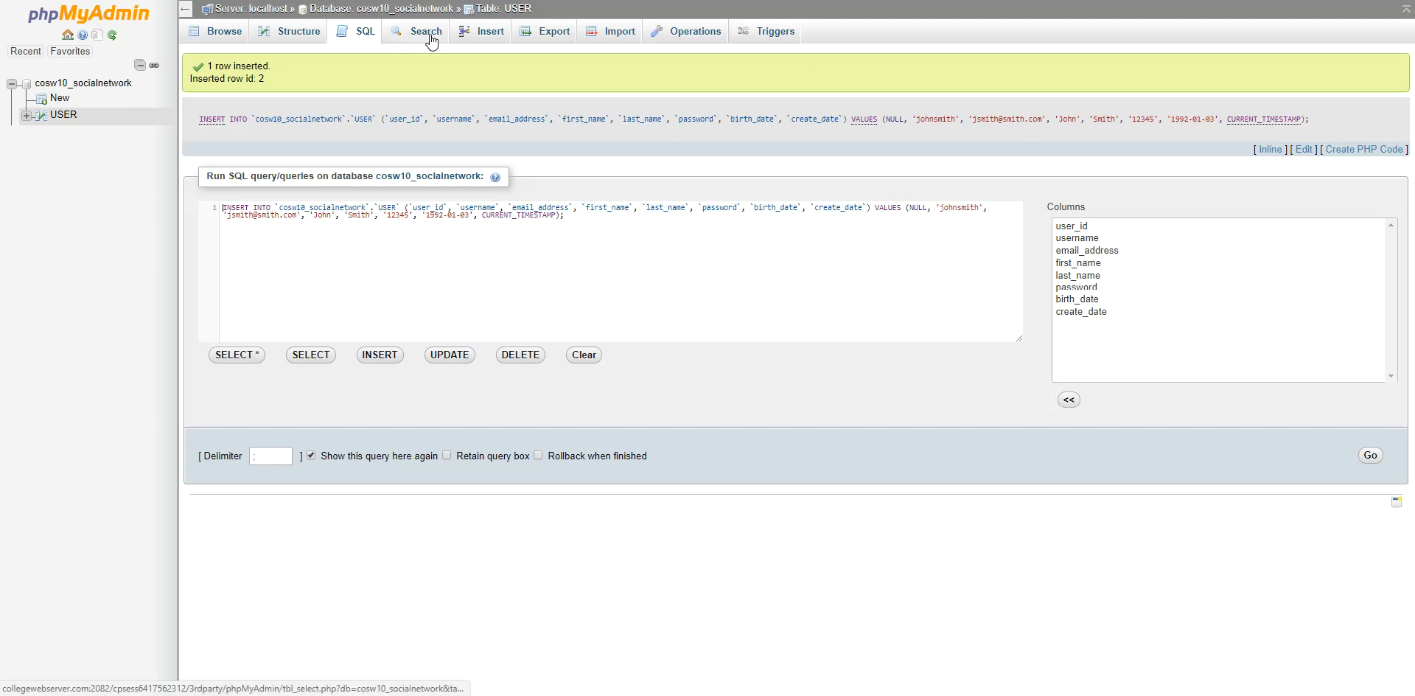
Browse both USER rows, widen the create_date column, and bring up the SQL editor.
left_click(495, 13)
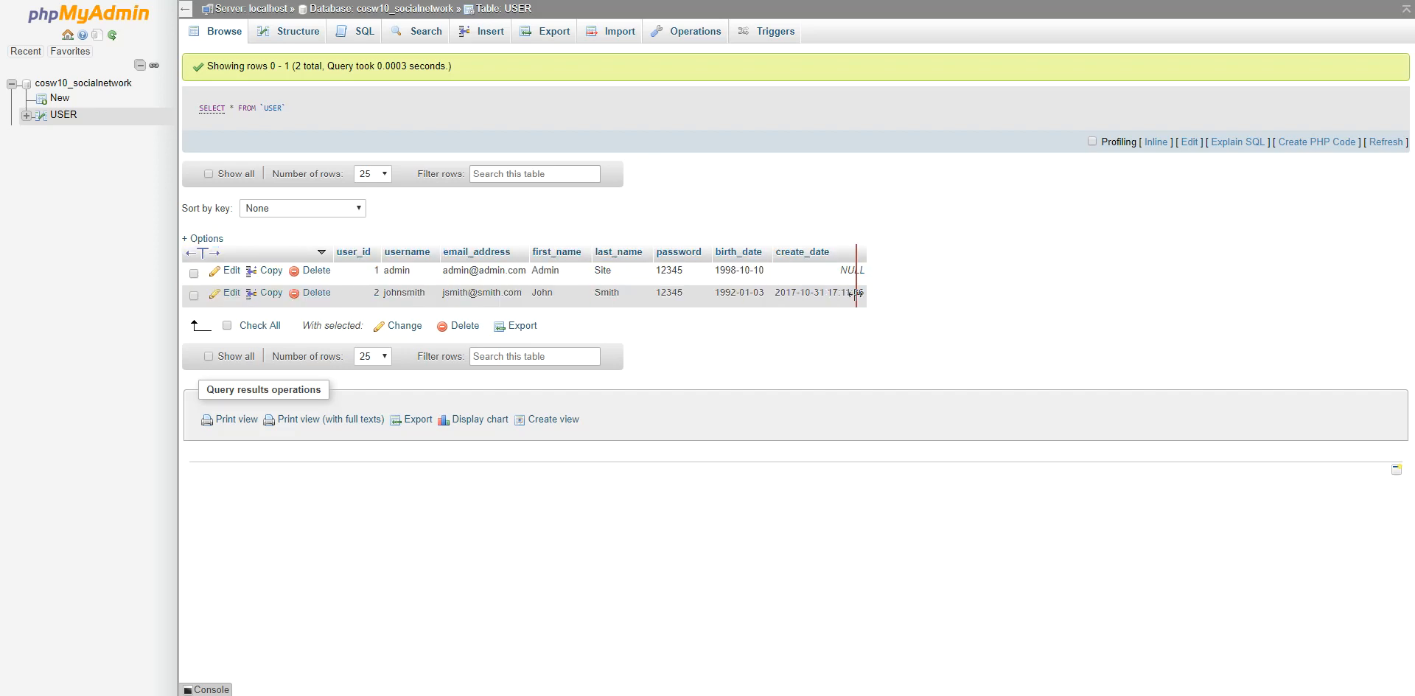
left_click_drag(875, 296, 828, 332)
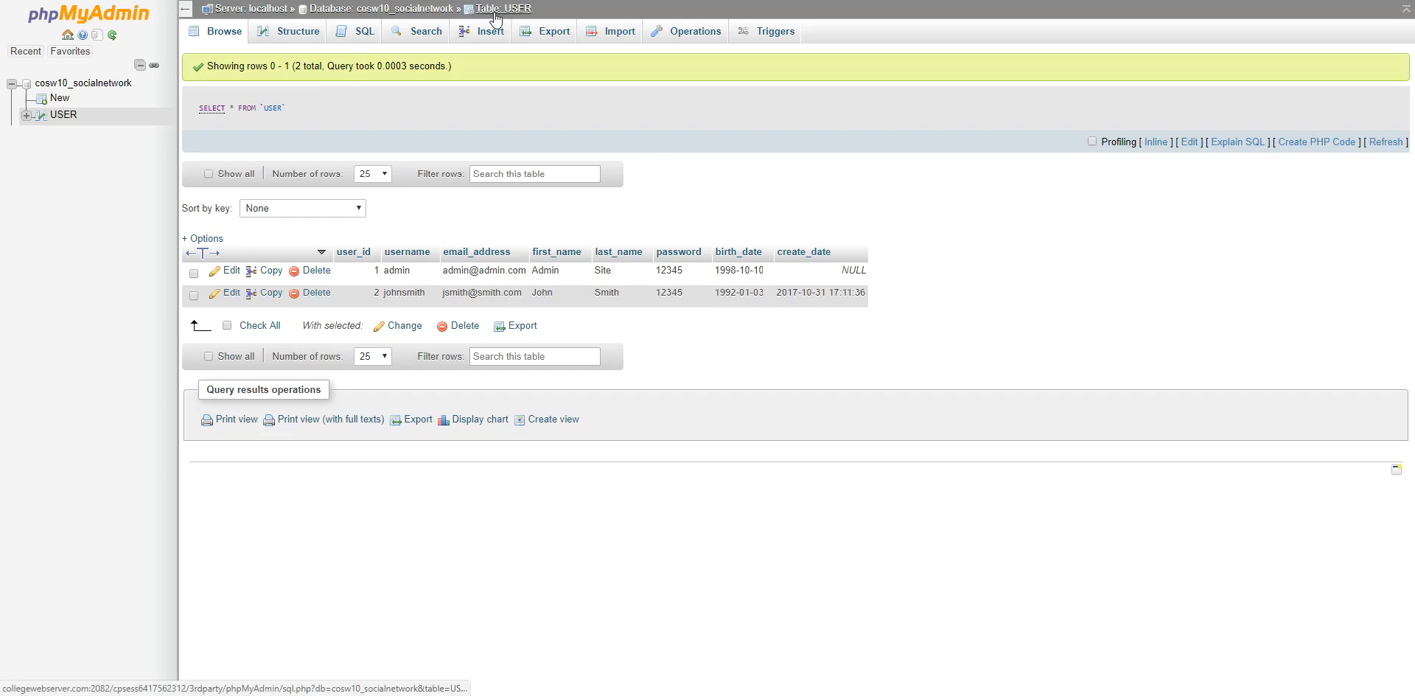
left_click(360, 33)
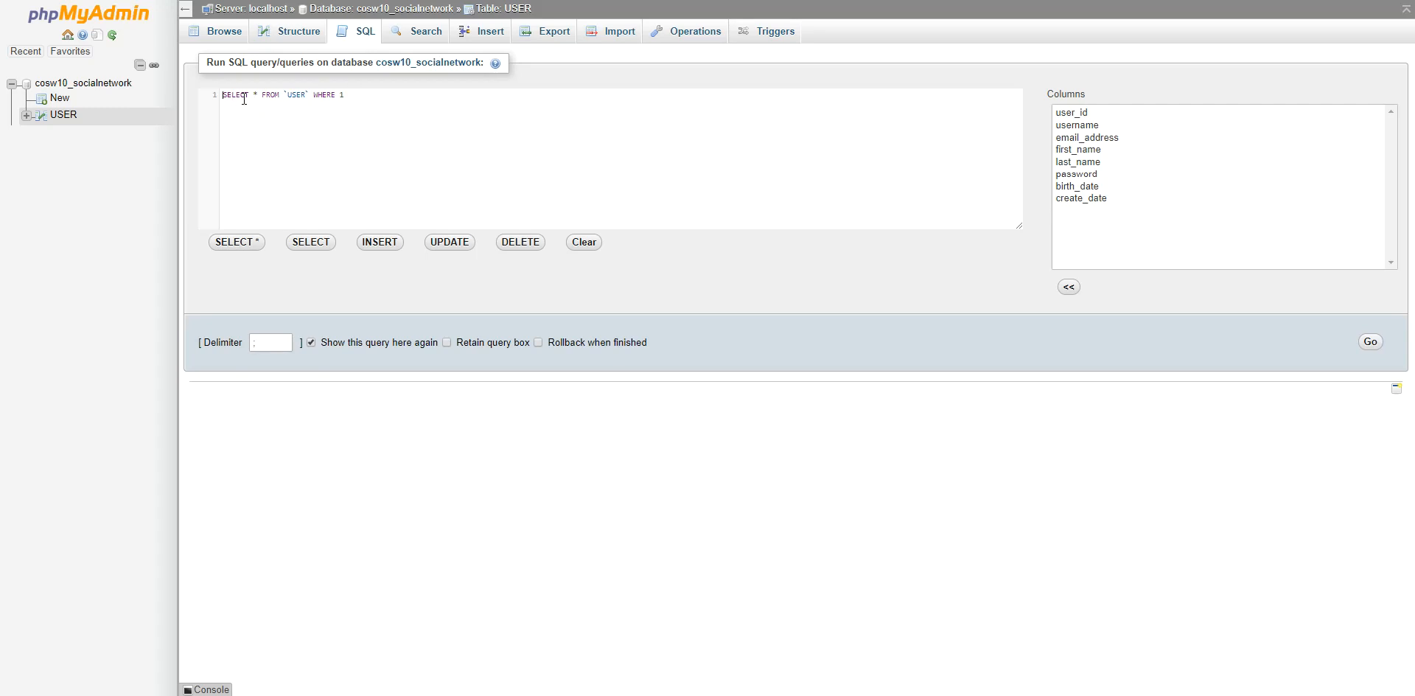
Replace the default query with SELECT * FROM USER WHERE password = the shared value, and run it.
left_click_drag(401, 97, 209, 99)
type("SELECT *")
key("Return")
type("FROM   USER")
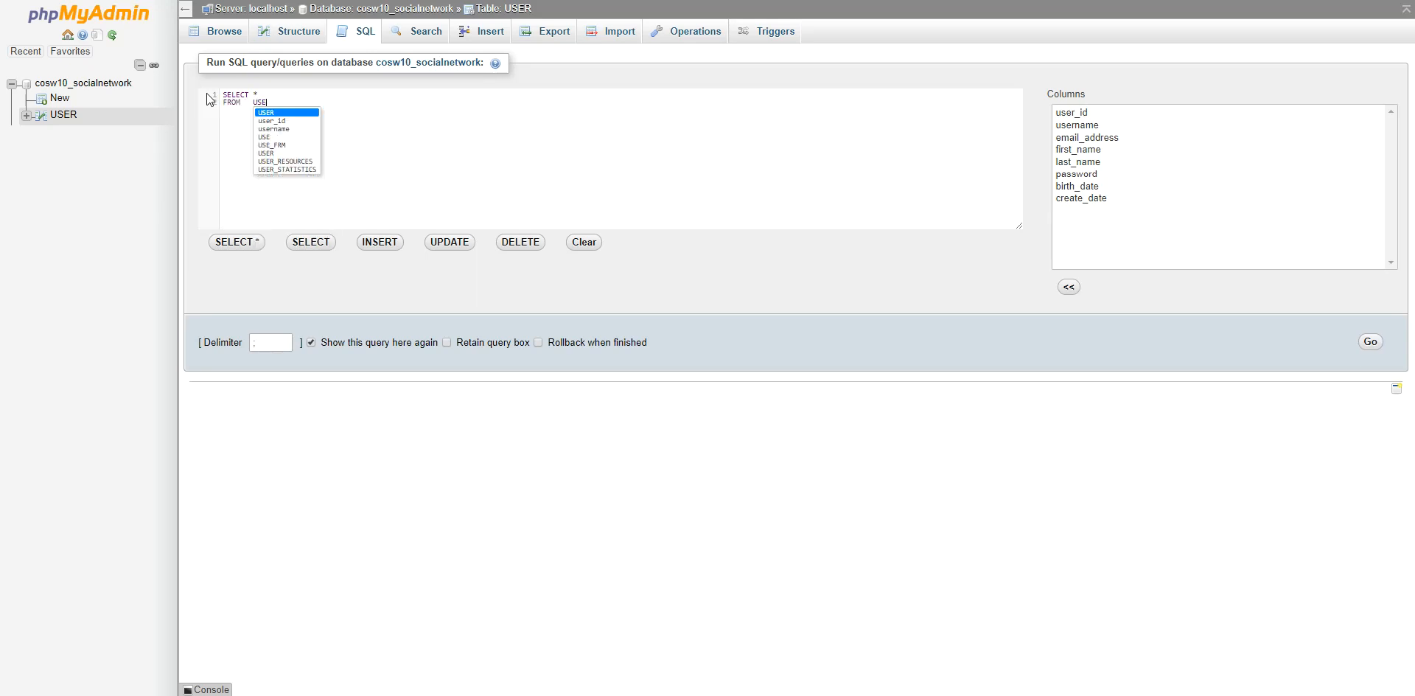
type("WHERE  ")
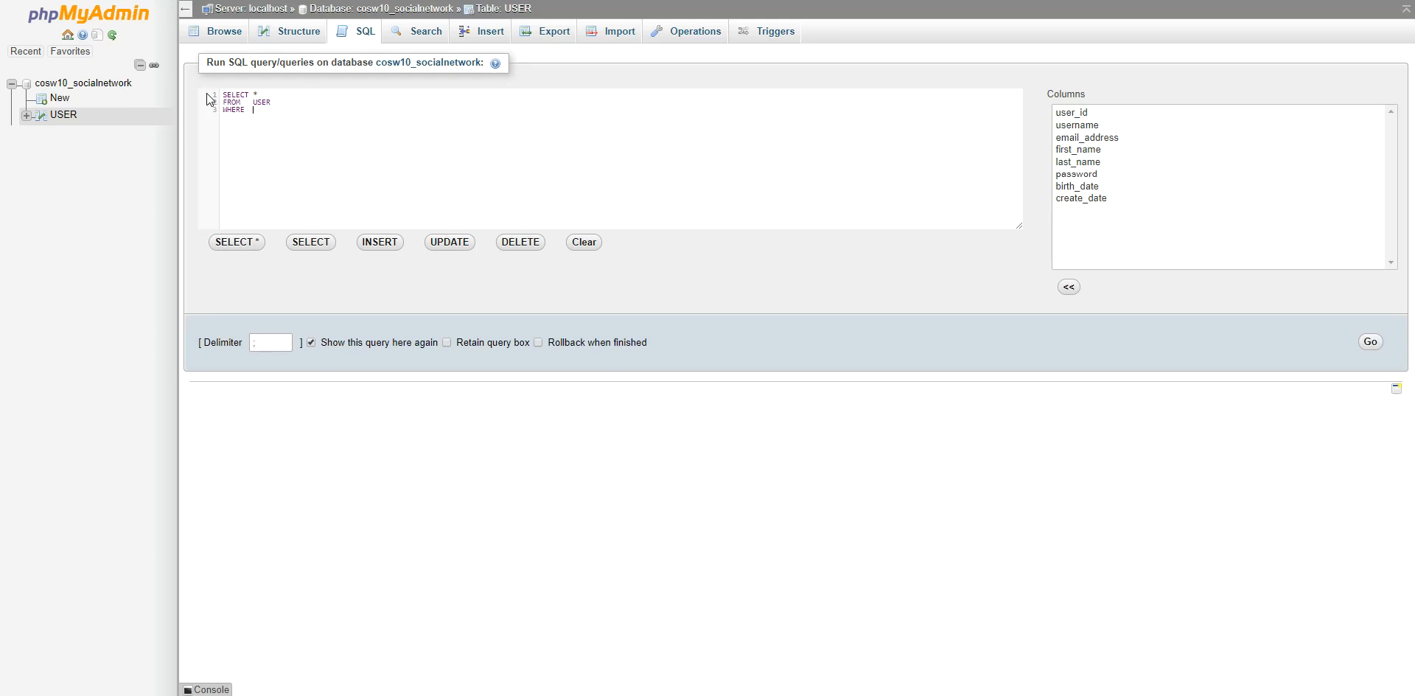
type("passwo")
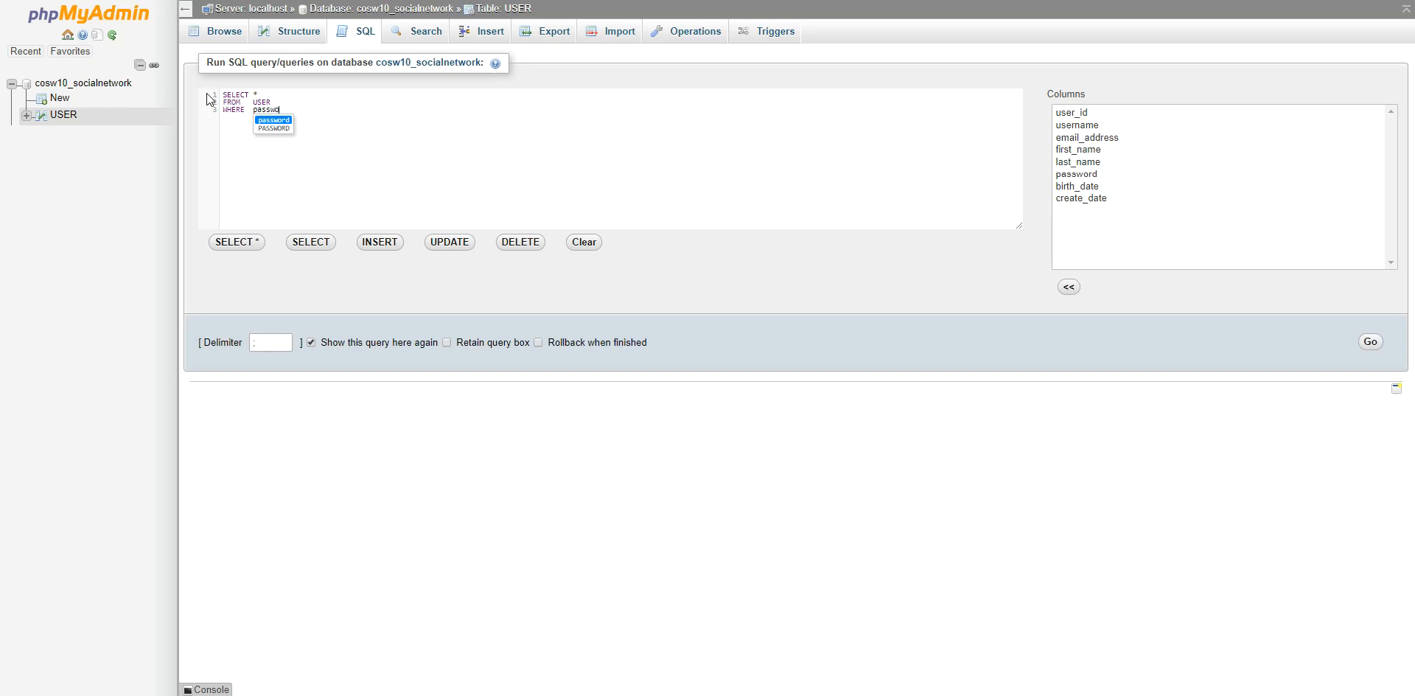
type("rd = \"12345\";")
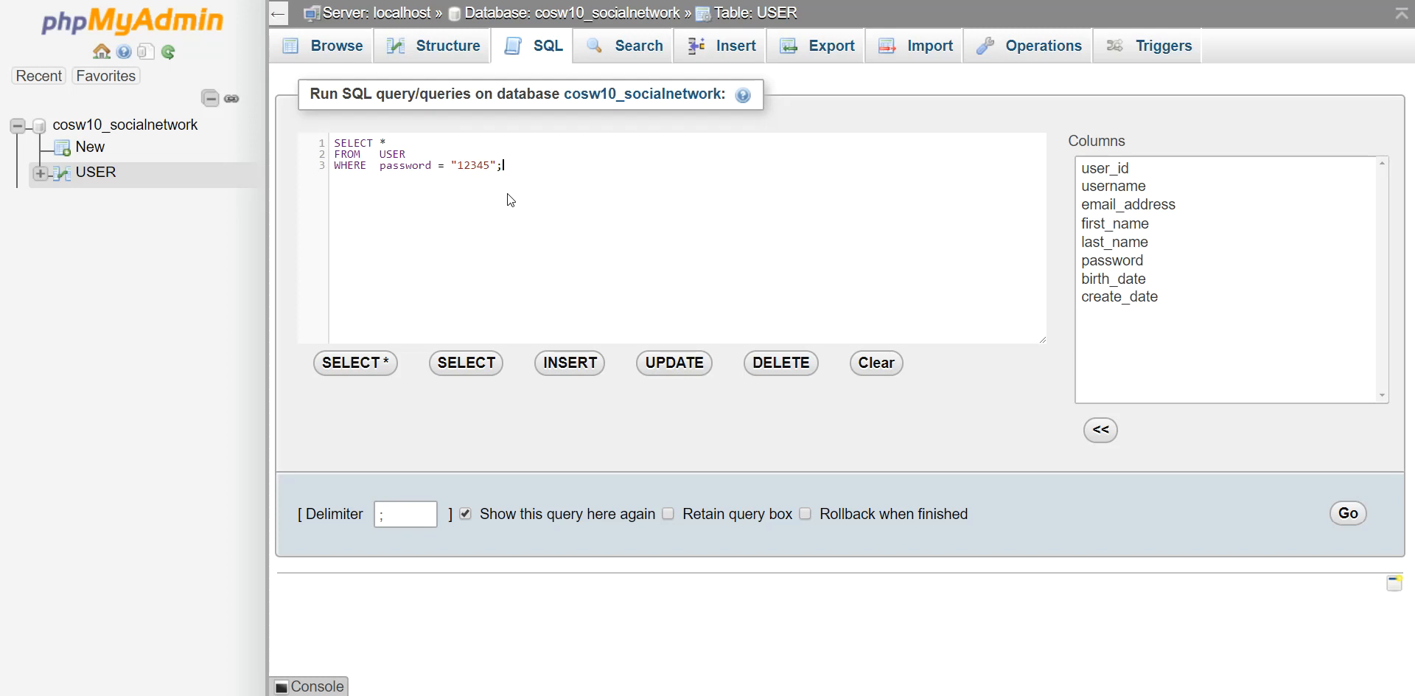
left_click_drag(335, 143, 508, 177)
left_click(569, 193)
left_click(1348, 513)
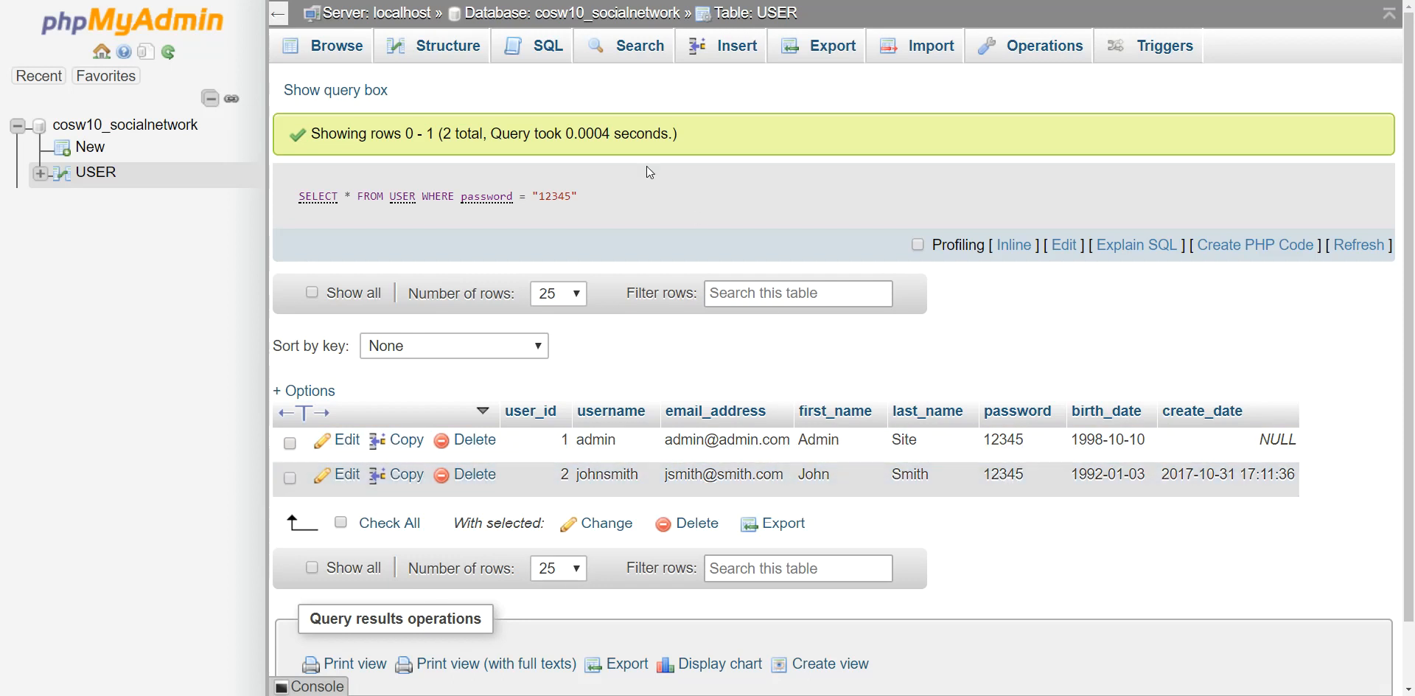
Run SELECT * FROM USER WHERE user_id = 1.
left_click(551, 53)
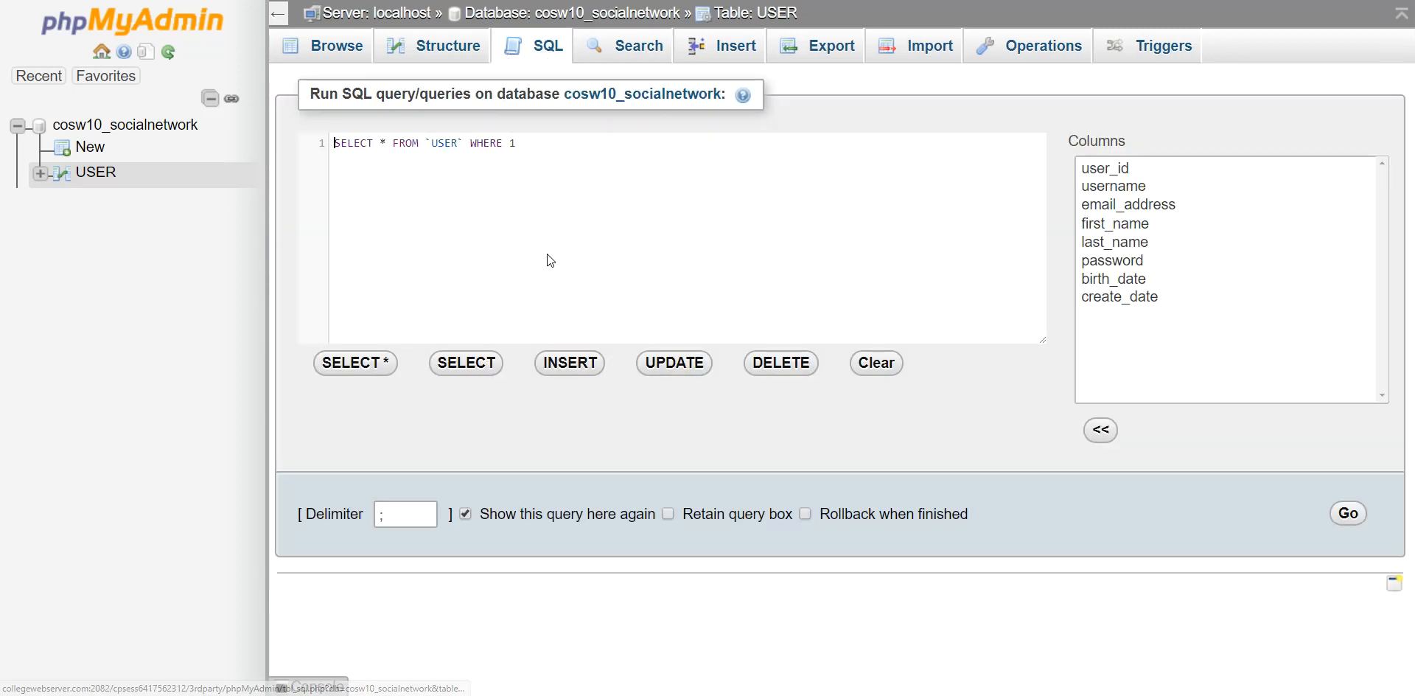
key("BackSpace")
key("BackSpace")
key("BackSpace")
key("BackSpace")
key("BackSpace")
key("BackSpace")
key("BackSpace")
key("BackSpace")
key("BackSpace")
key("BackSpace")
key("BackSpace")
key("BackSpace")
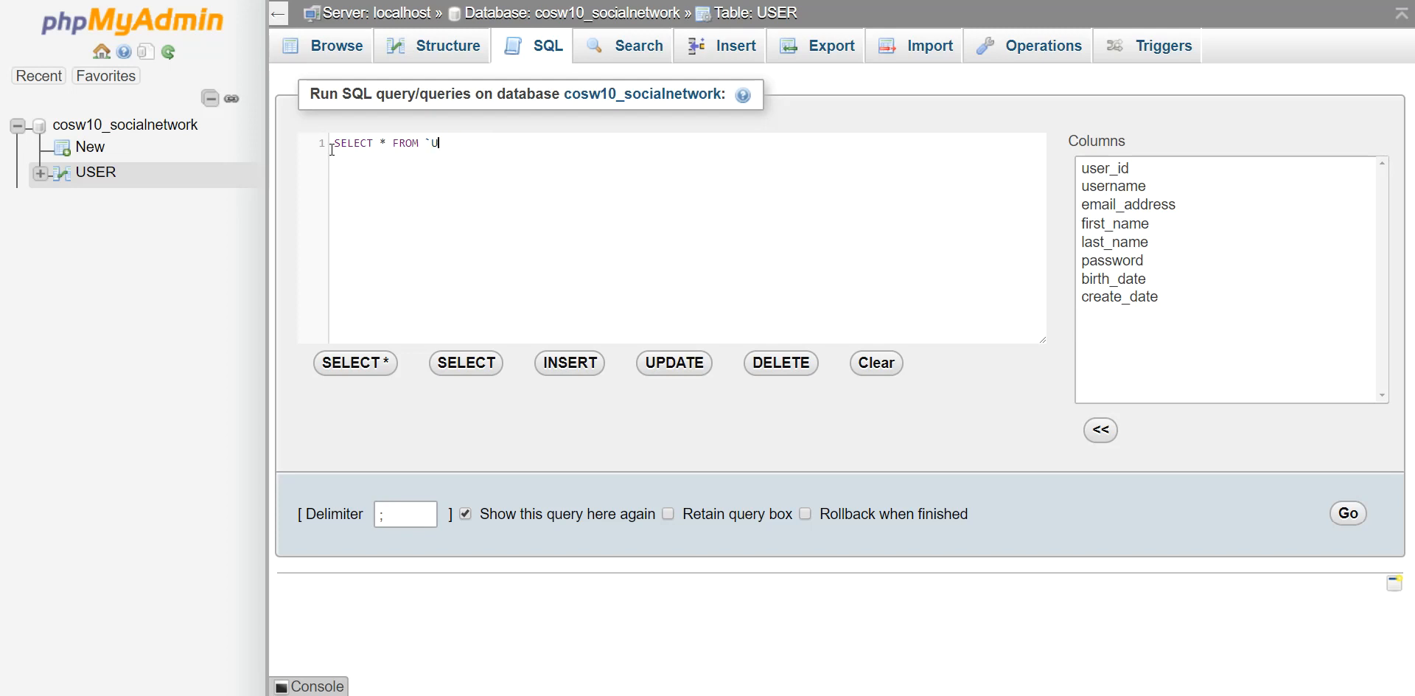
type("USER")
key("Return")
type("WHERE user_id = 1;")
key("ctrl+a")
left_click(444, 157)
left_click(1354, 519)
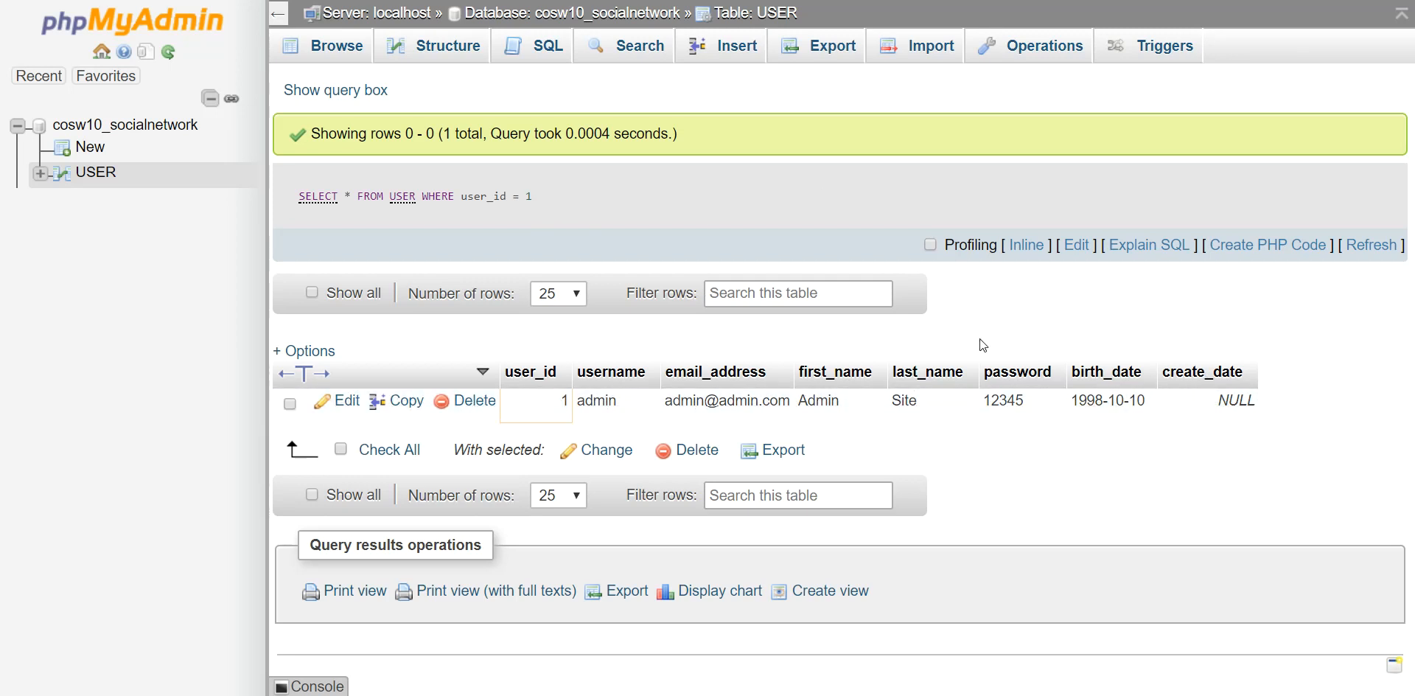
Run SELECT username FROM USER WHERE user_id = 1, which returns admin.
left_click(548, 51)
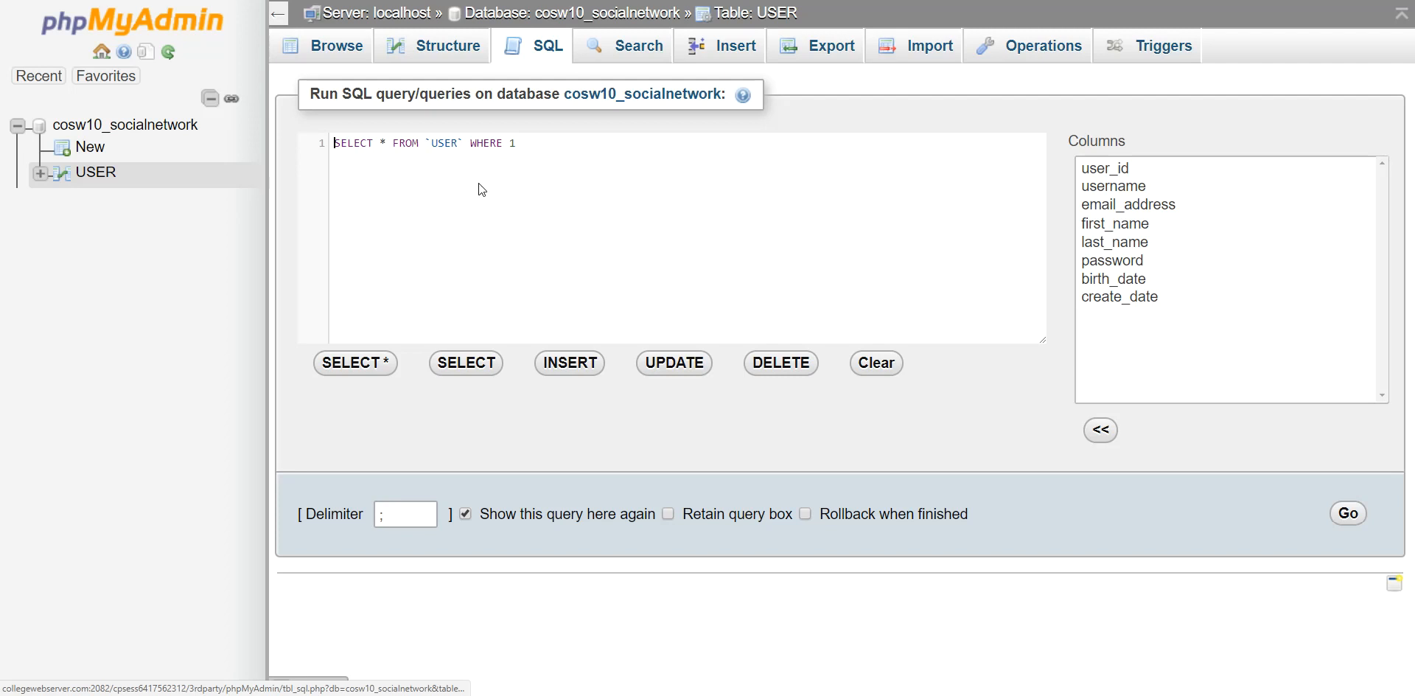
left_click_drag(379, 143, 599, 156)
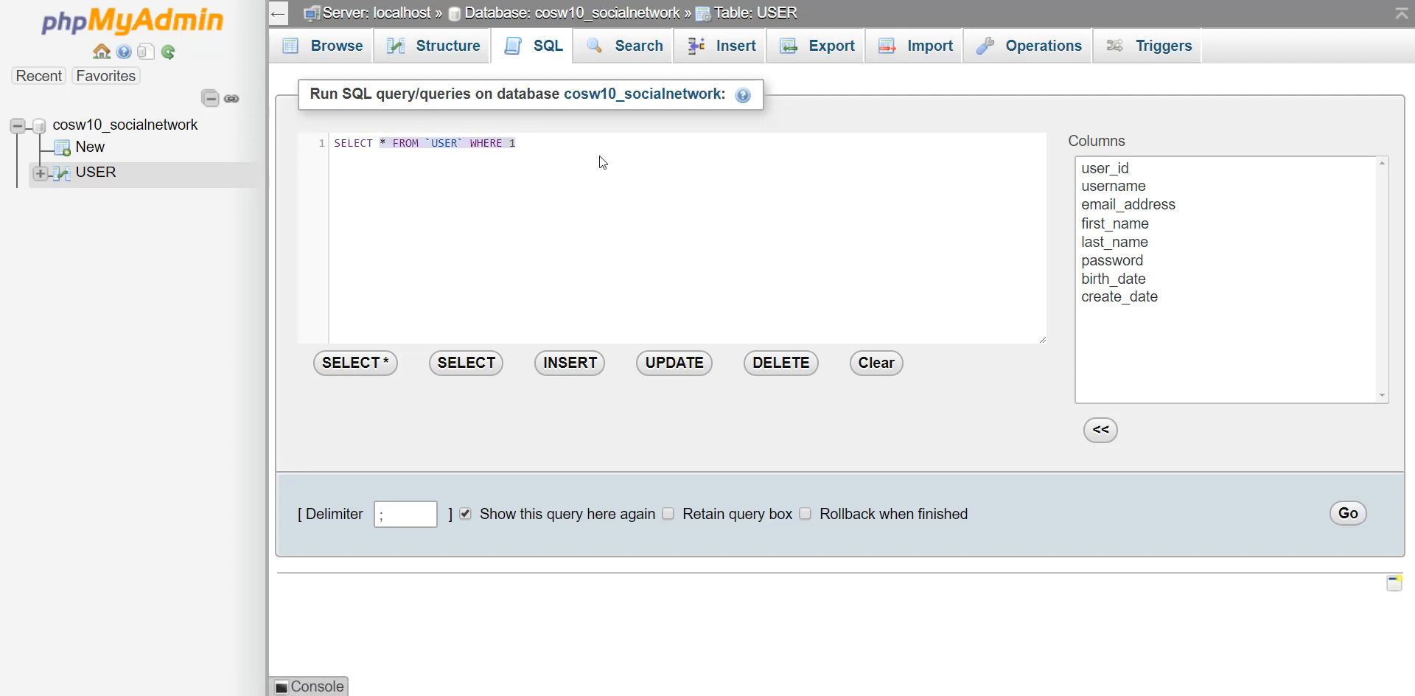
type("username")
key("Return")
type("FROM USERWH")
key("BackSpace")
key("BackSpace")
key("Return")
type("WHERE user _id = 1;")
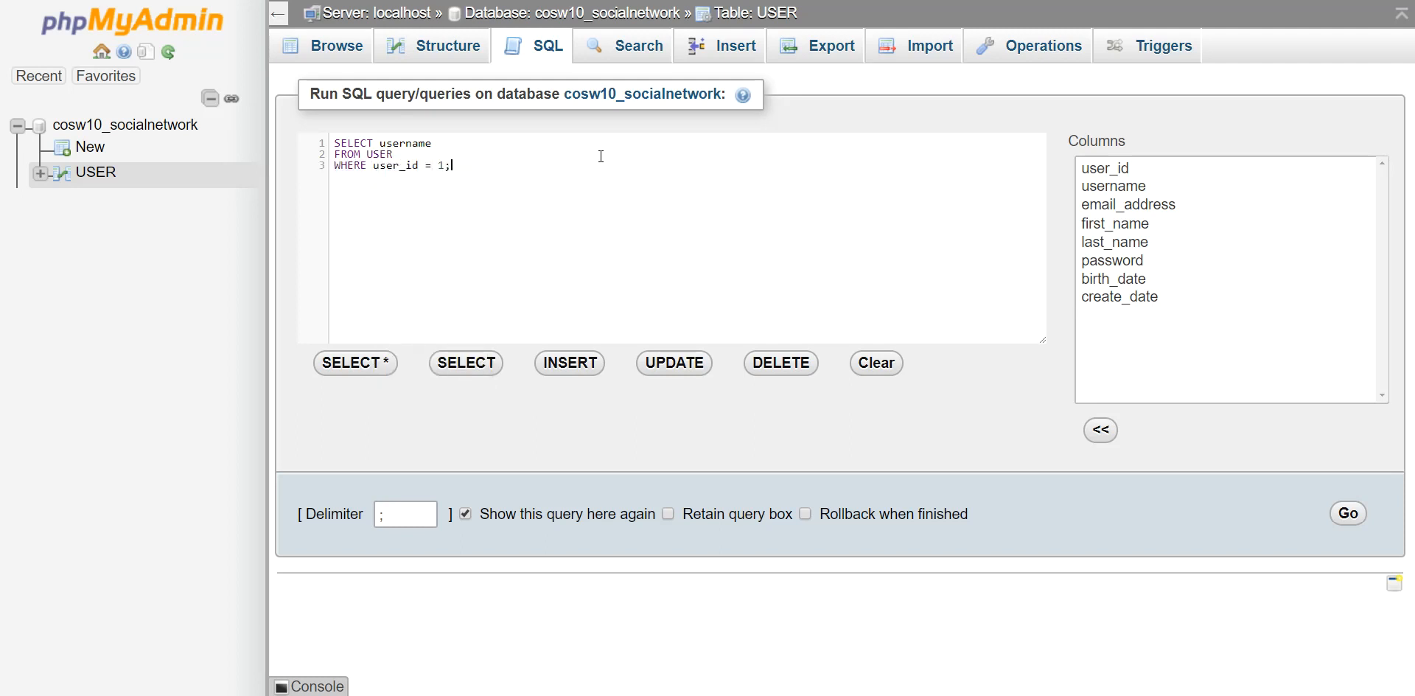
left_click(1360, 518)
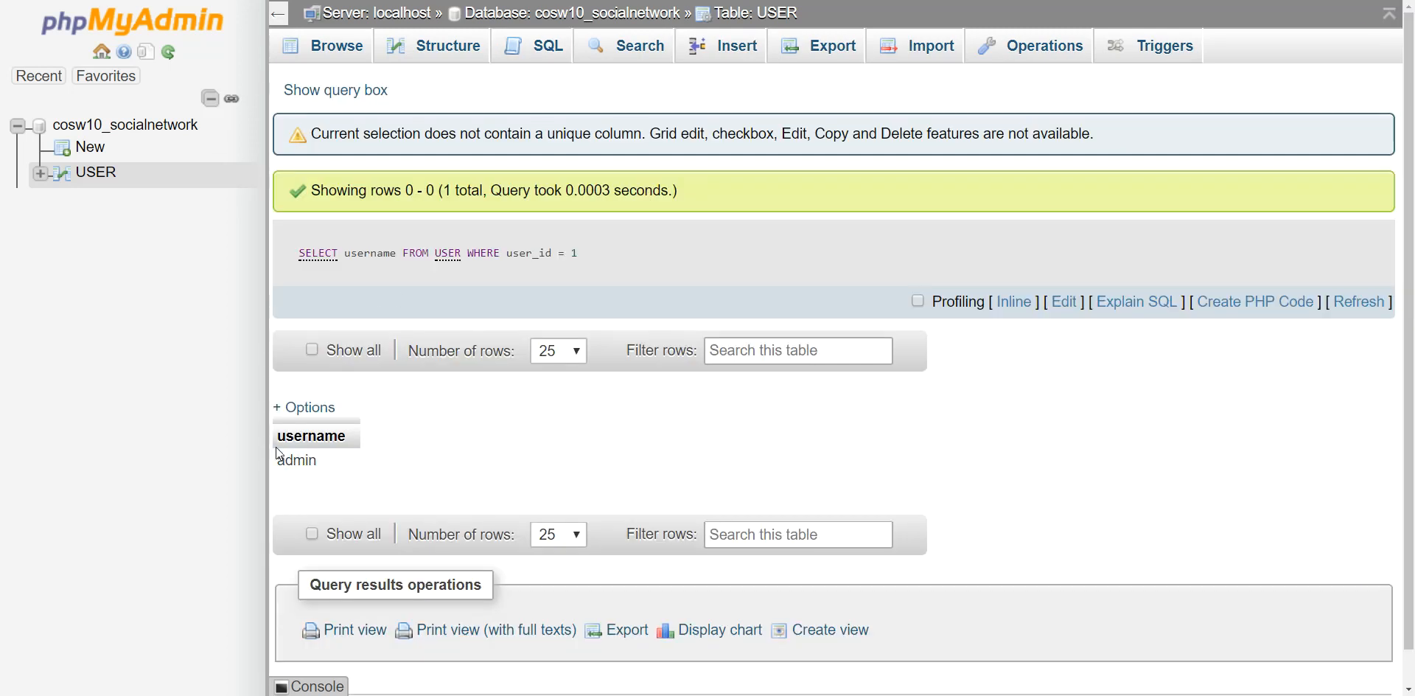
left_click_drag(277, 458, 344, 463)
left_click(413, 463)
From the cosw10_socialnetwork overview, create table USER_PROFILE with 4 columns.
left_click(527, 14)
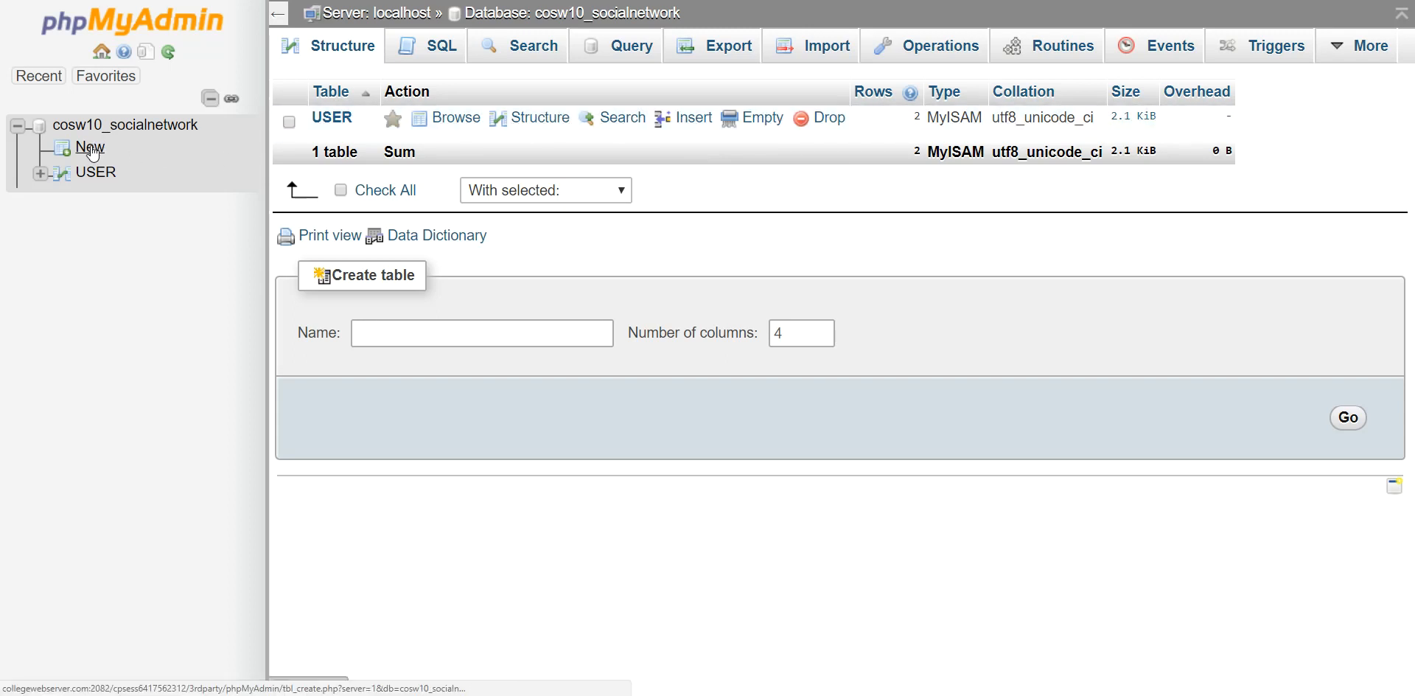
left_click(395, 334)
type("USERS")
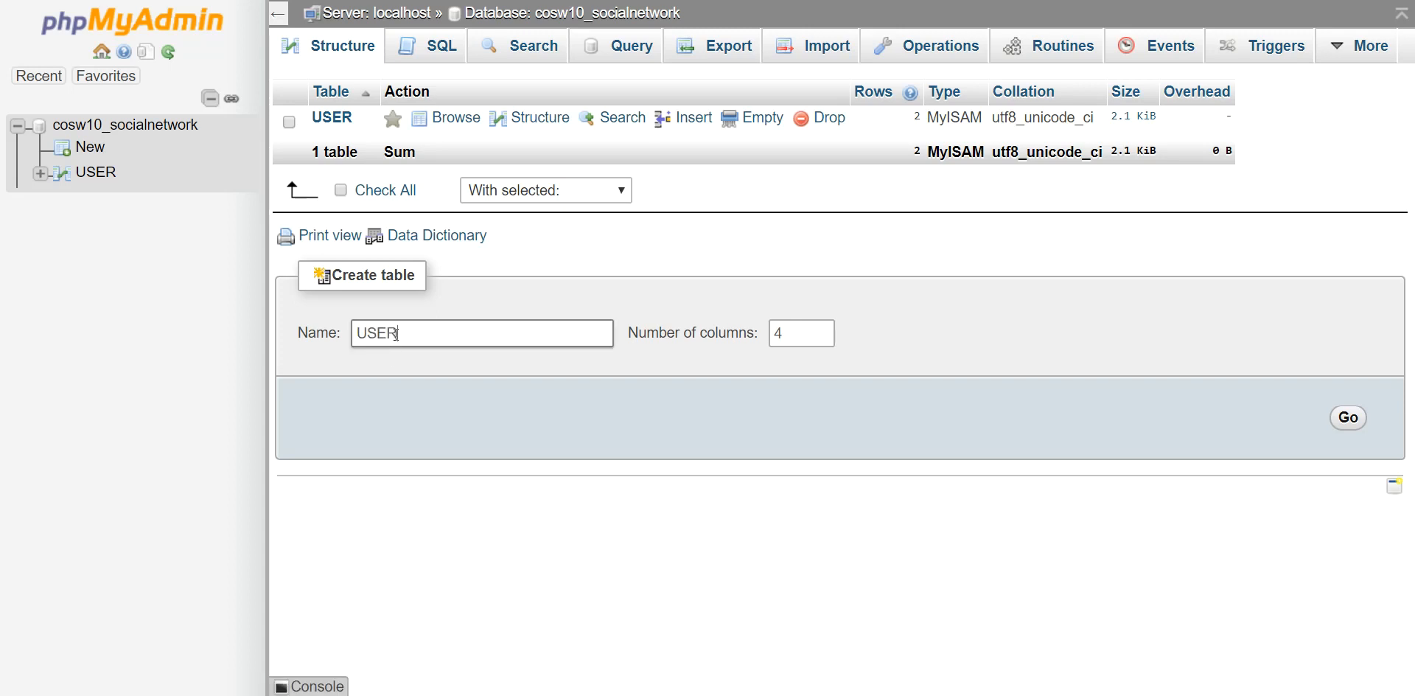
key("BackSpace")
type("_PROFILE")
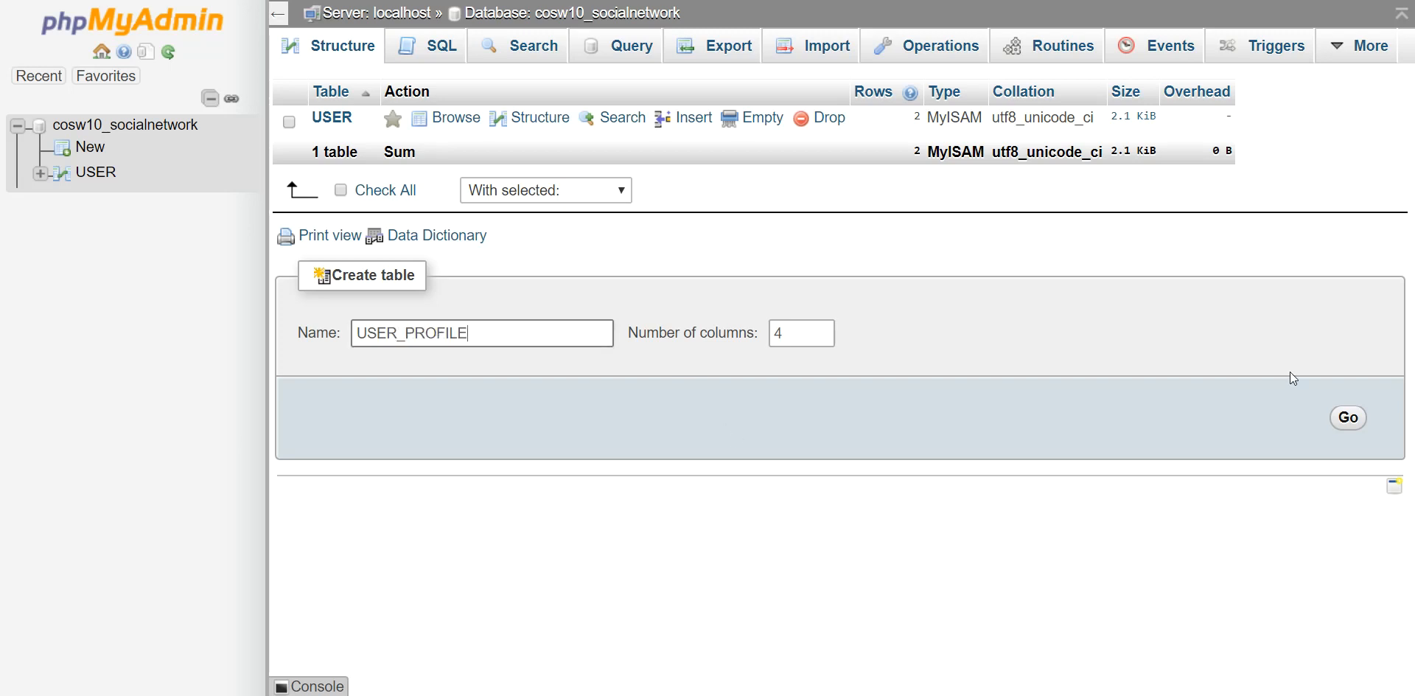
left_click(1348, 419)
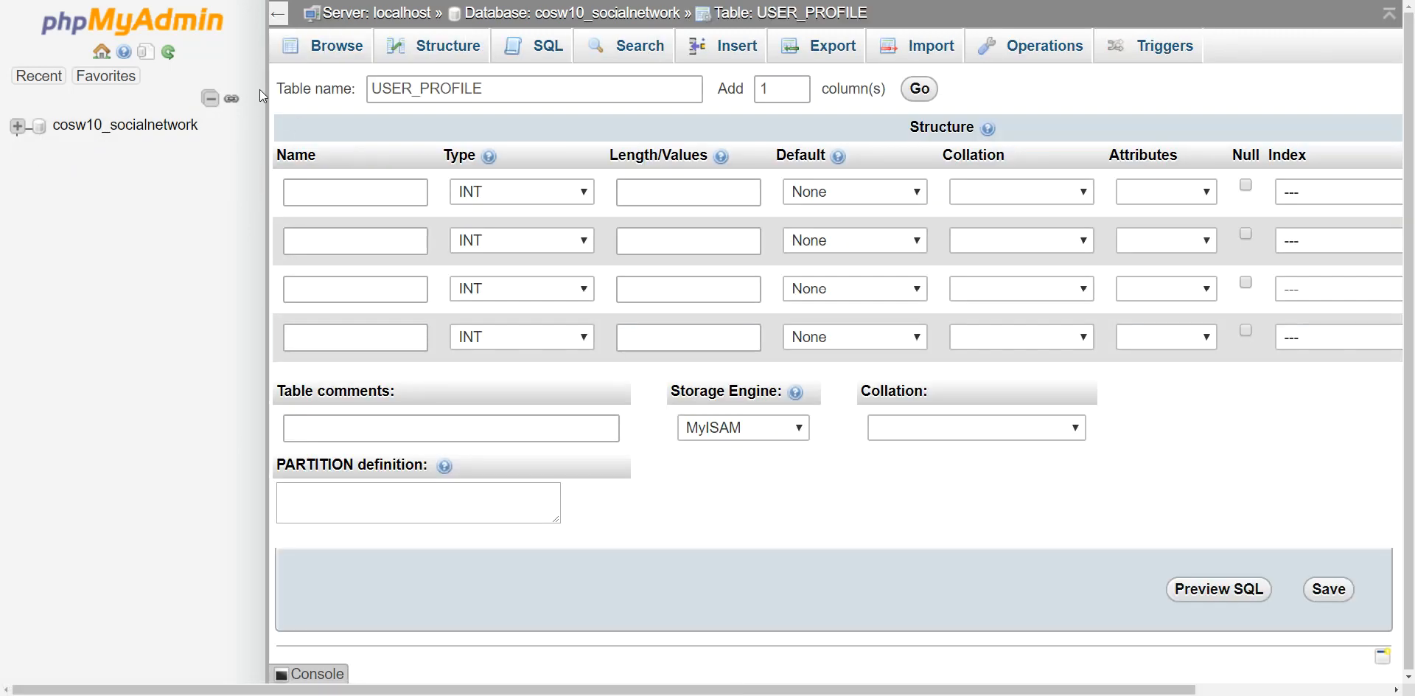
Name the first column user_profile_id and make it the PRIMARY key.
type("user+__profile_id")
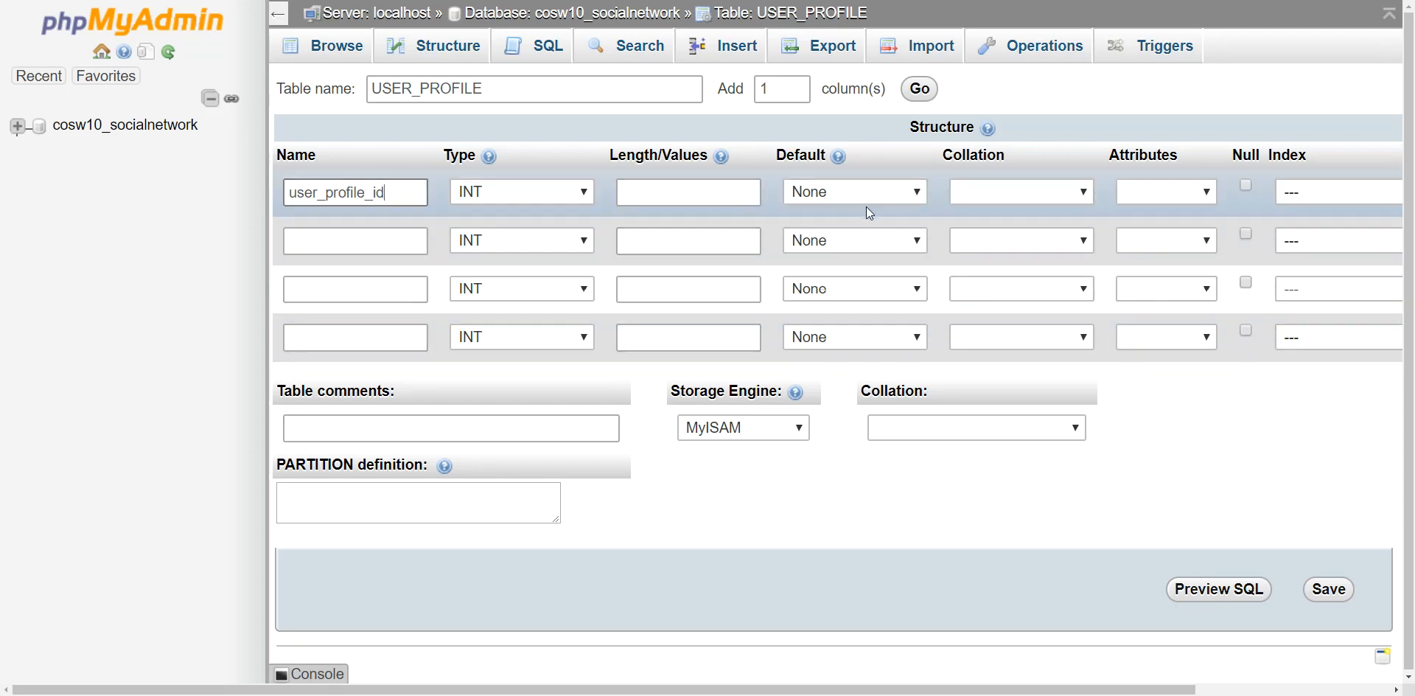
left_click(1246, 185)
left_click(1298, 192)
left_click(1306, 231)
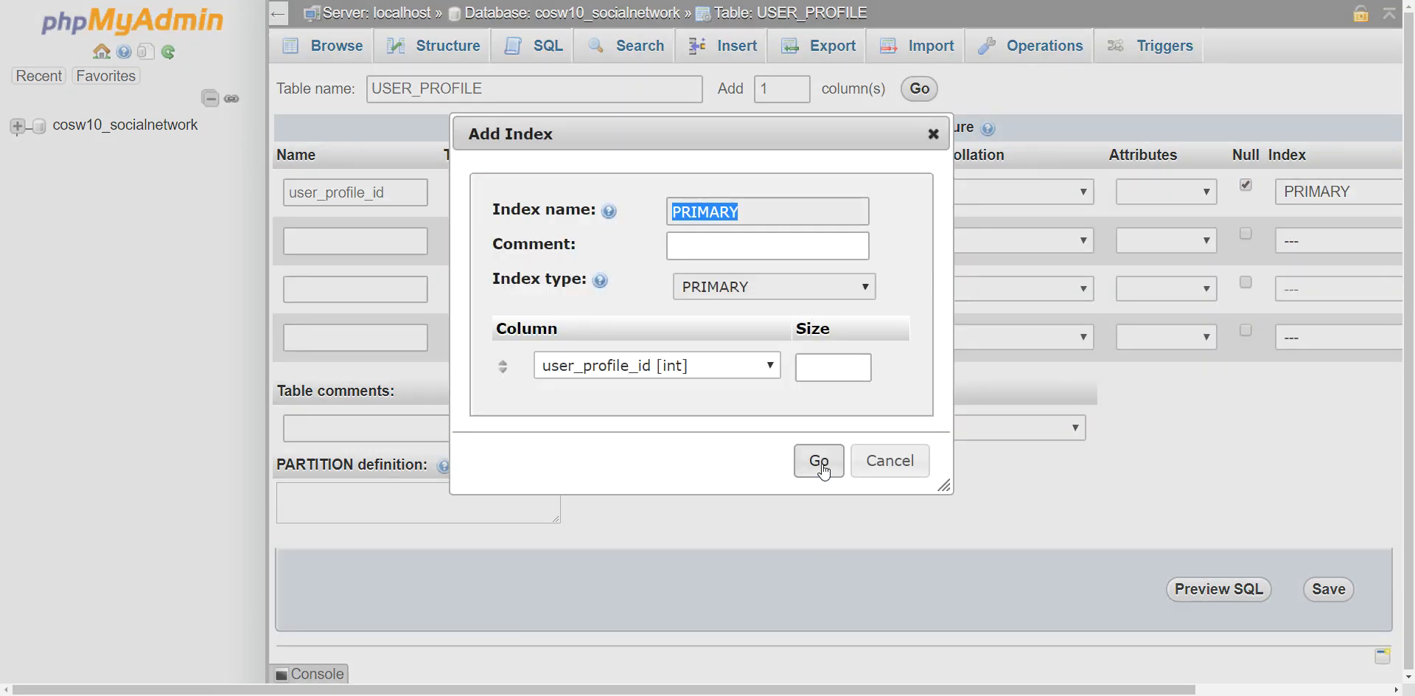
left_click(815, 463)
mouse_move(1071, 690)
left_mouse_down()
mouse_move(1219, 690)
mouse_move(1055, 689)
left_mouse_up()
Name the second column user_id, leaving it without an index.
left_click(380, 246)
type("user_id")
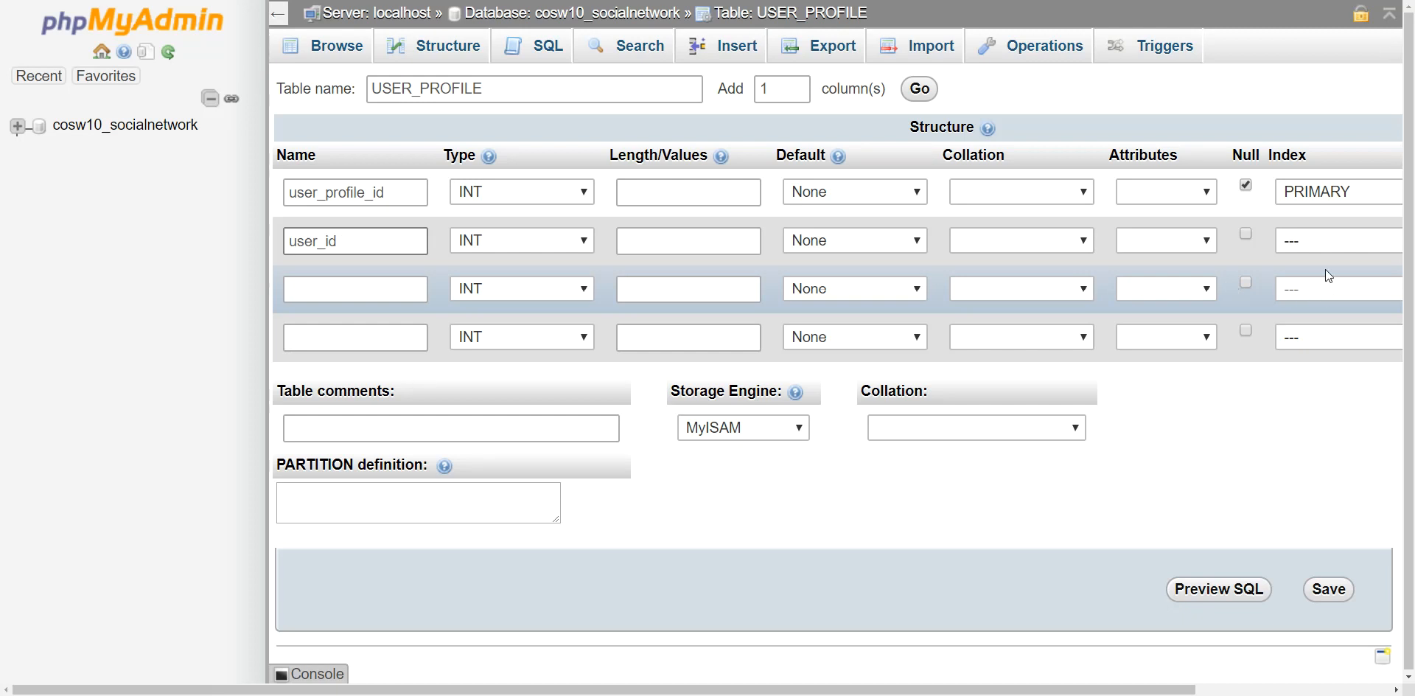
left_click(1325, 240)
left_click(1327, 241)
left_click(378, 290)
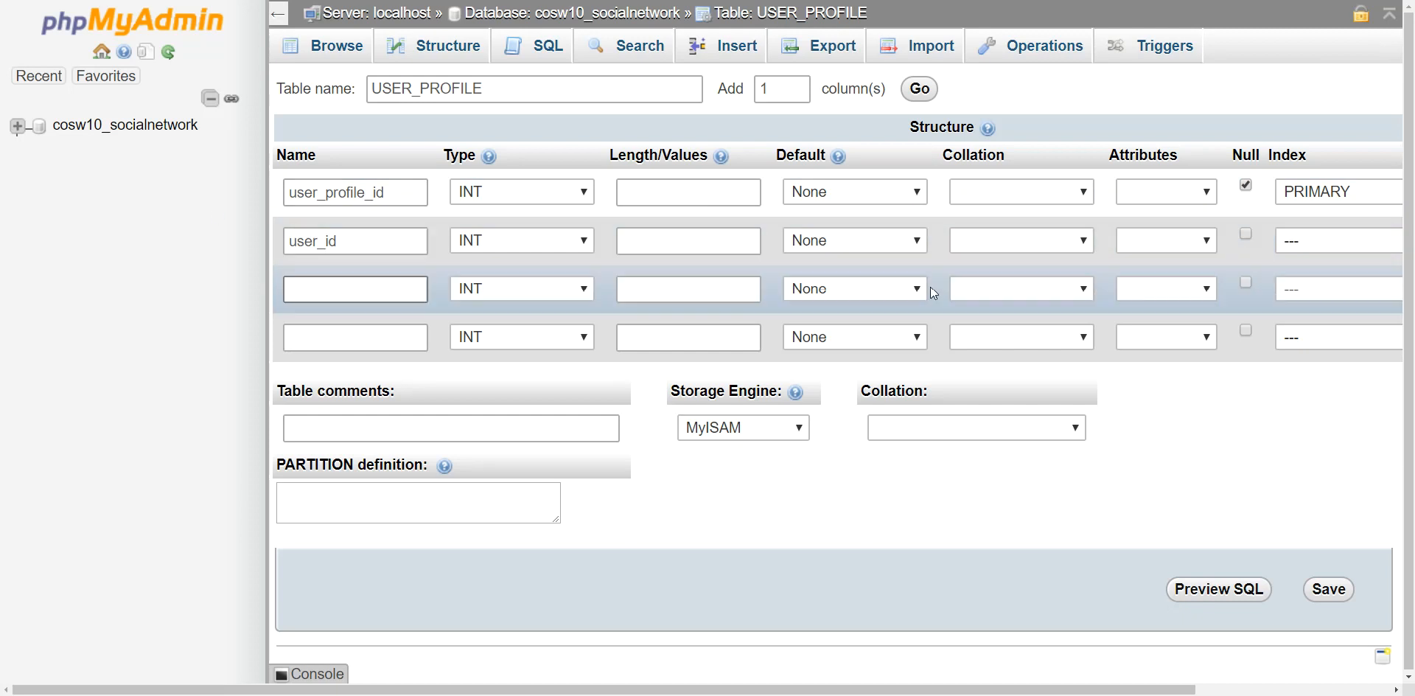
left_click(1247, 234)
Name the third column hobbies with type TEXT.
left_click(362, 294)
type("hobbies")
left_click(492, 297)
left_click(540, 346)
Add an about_me TEXT column and save the USER_PROFILE table.
left_click(326, 338)
type("i")
key("BackSpace")
type("about_me")
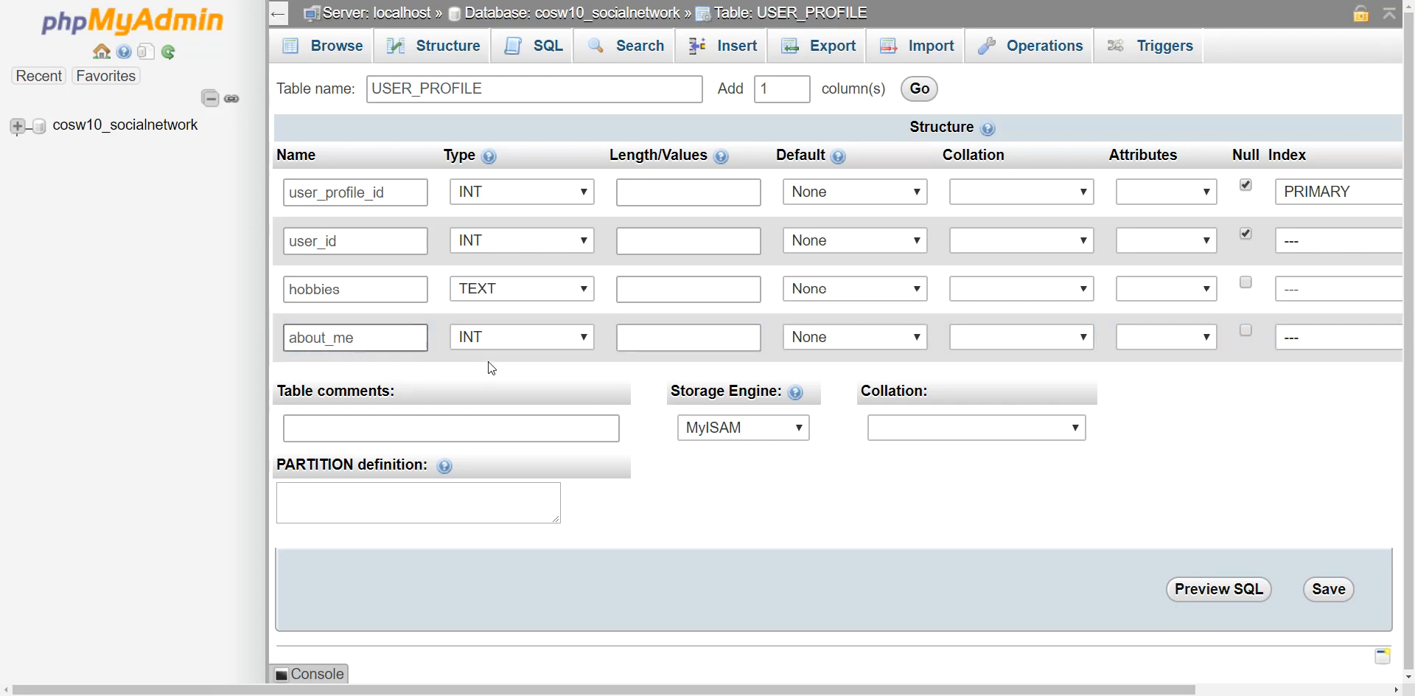
left_click(504, 339)
left_click(536, 7)
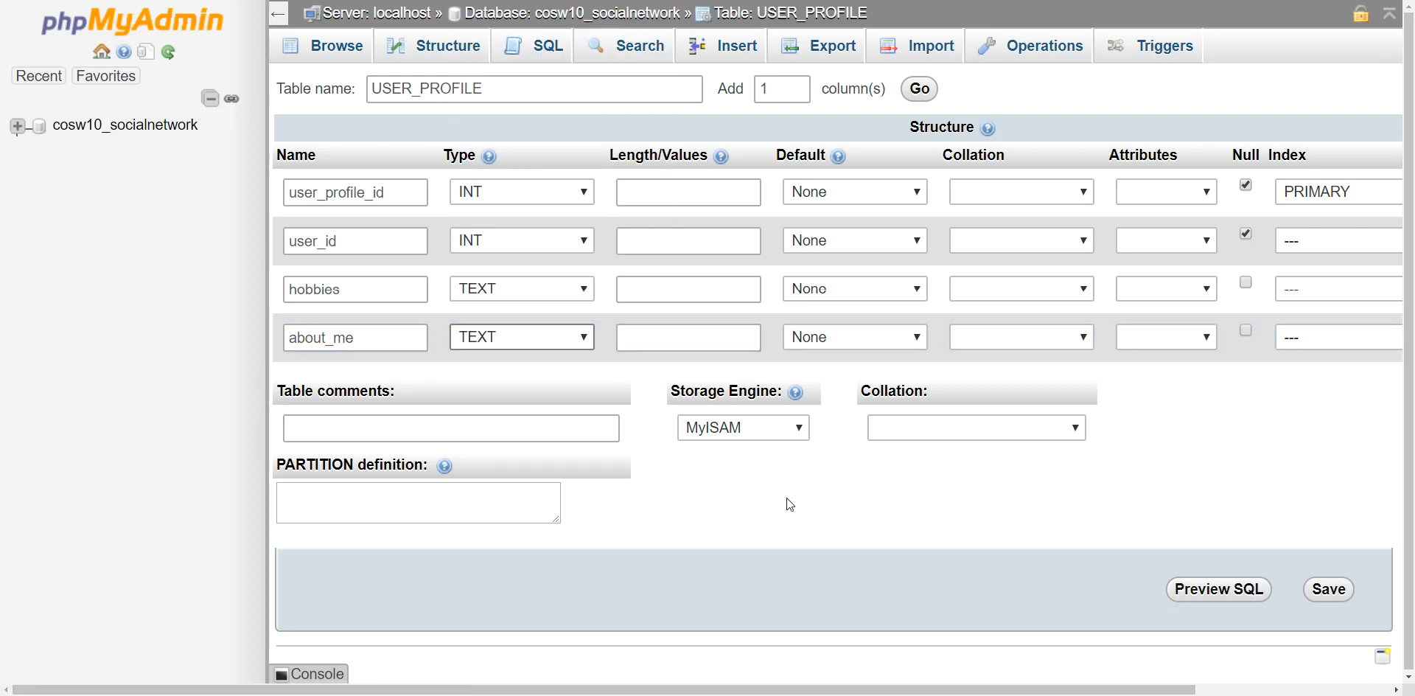
left_click(1329, 589)
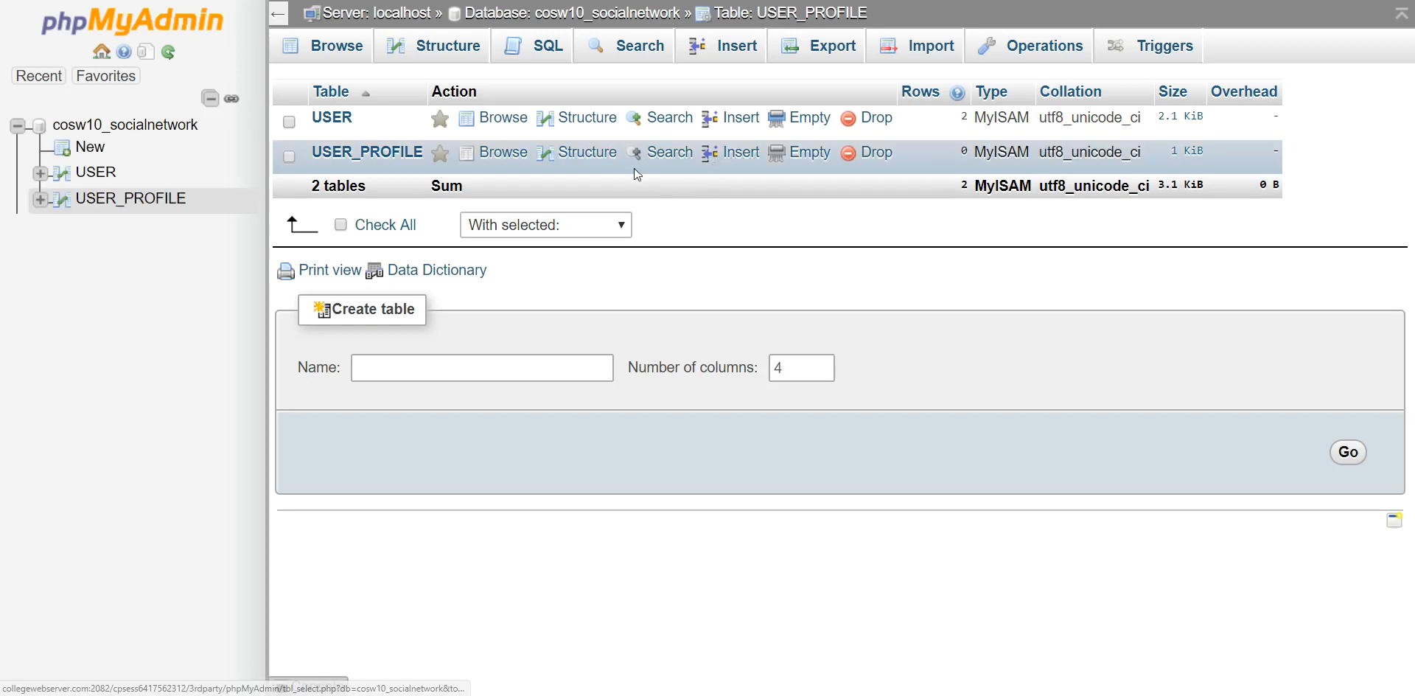
Insert a USER_PROFILE row with user_id 1, leaving the other fields blank.
left_click(366, 153)
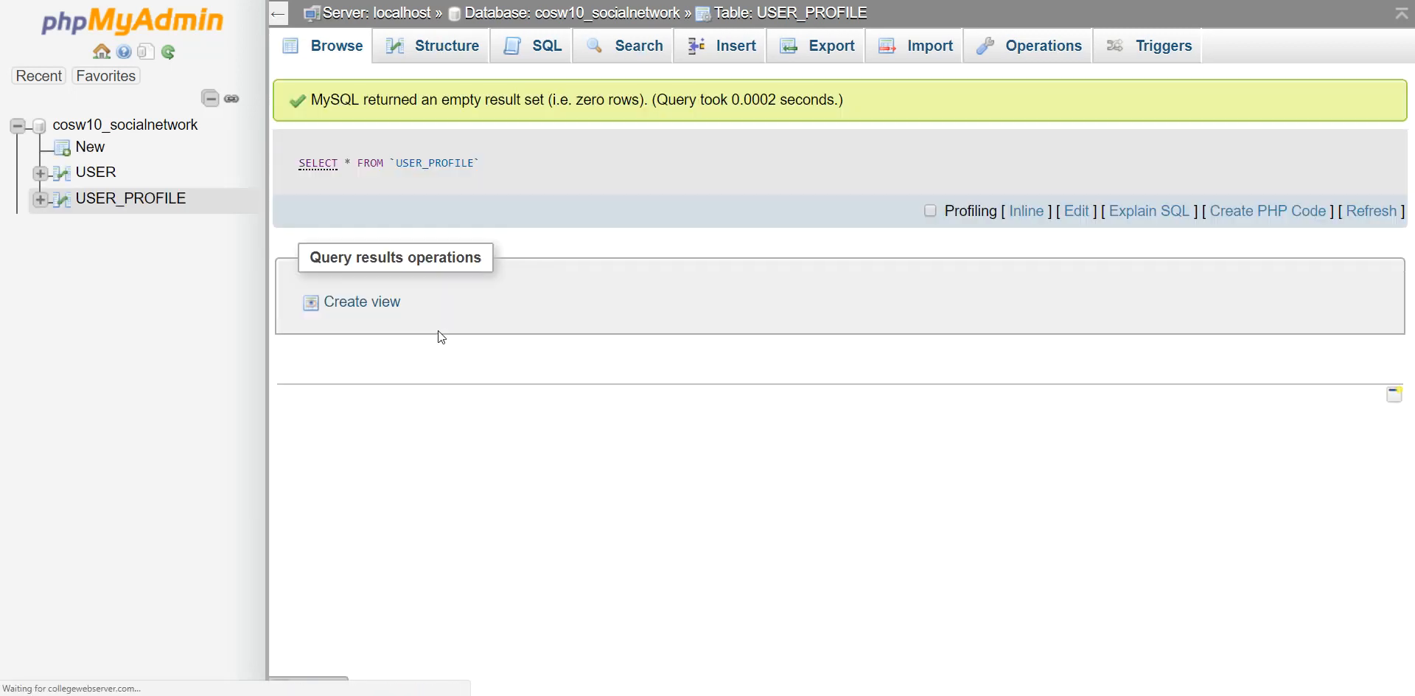
left_click(719, 50)
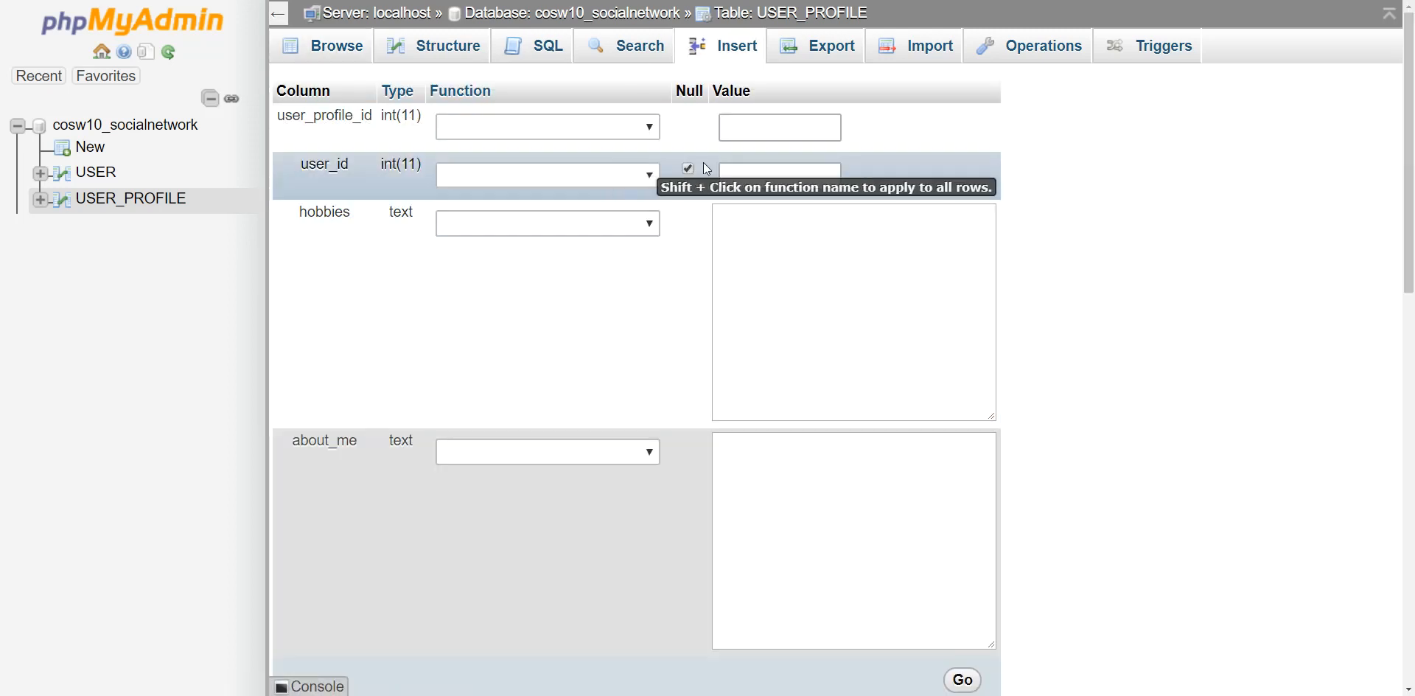
left_click(786, 181)
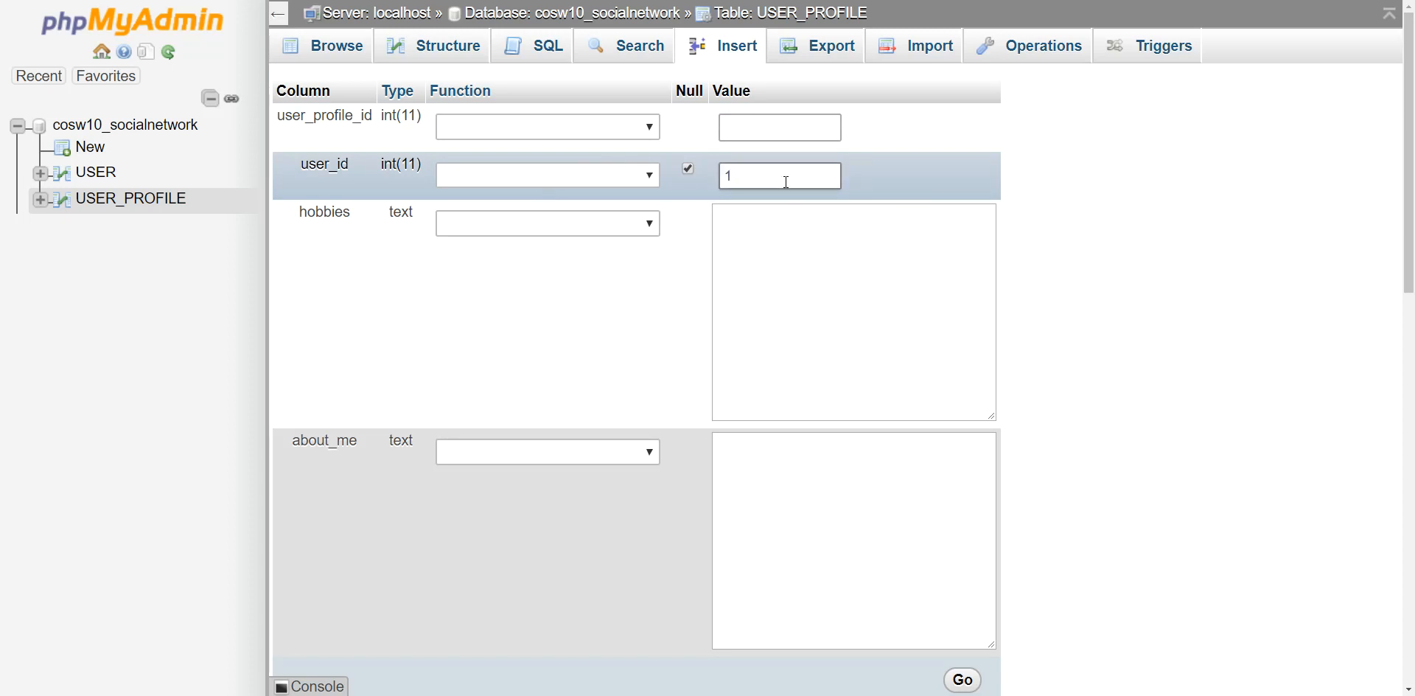
scroll(958, 567, "down", 2)
left_click(963, 534)
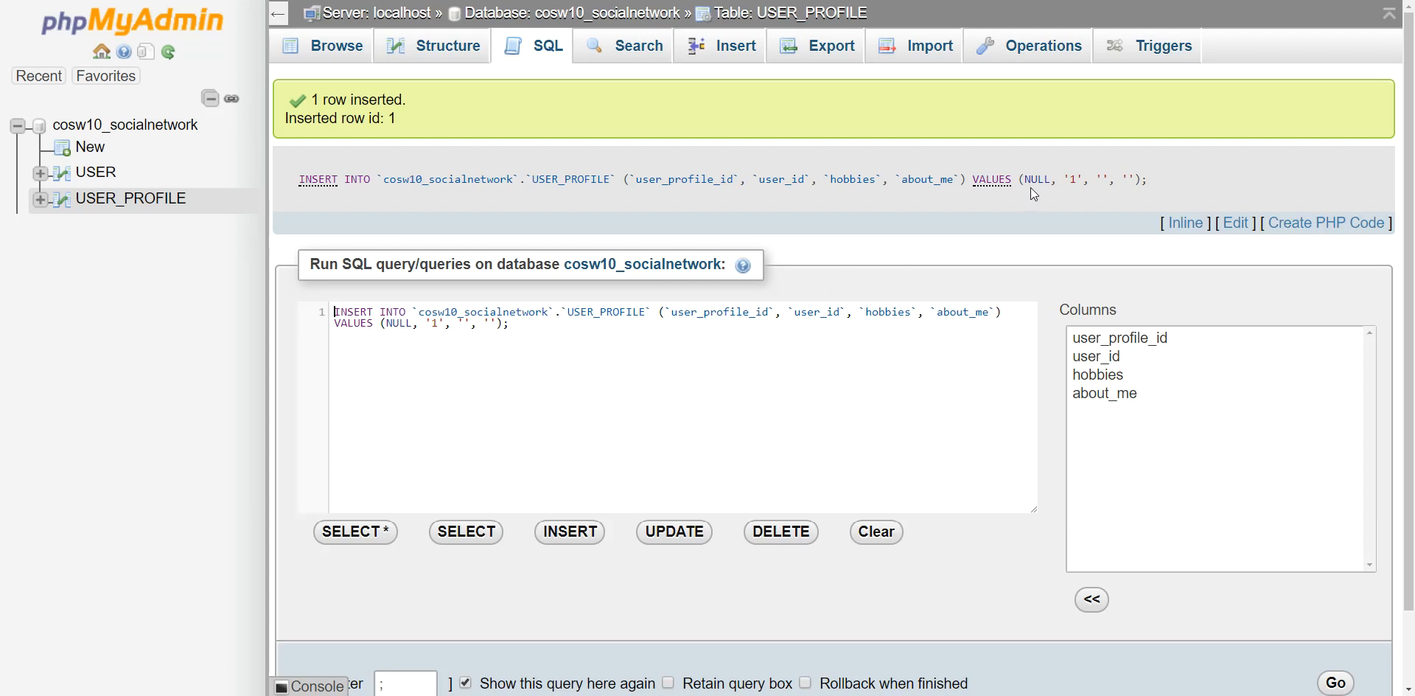
Review the generated INSERT values, then browse USER_PROFILE to see the new row.
left_click_drag(1030, 185, 1156, 183)
left_click(1156, 183)
left_click_drag(1025, 182, 1157, 184)
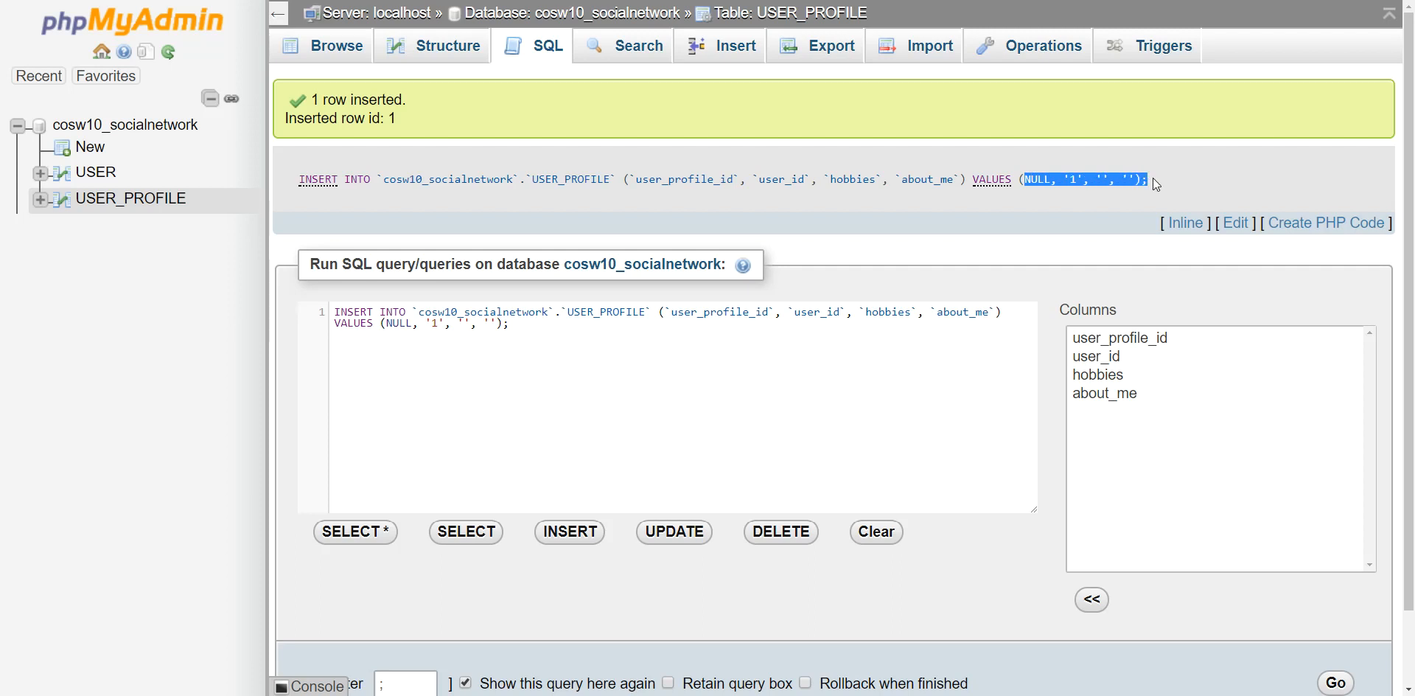
left_click(1157, 185)
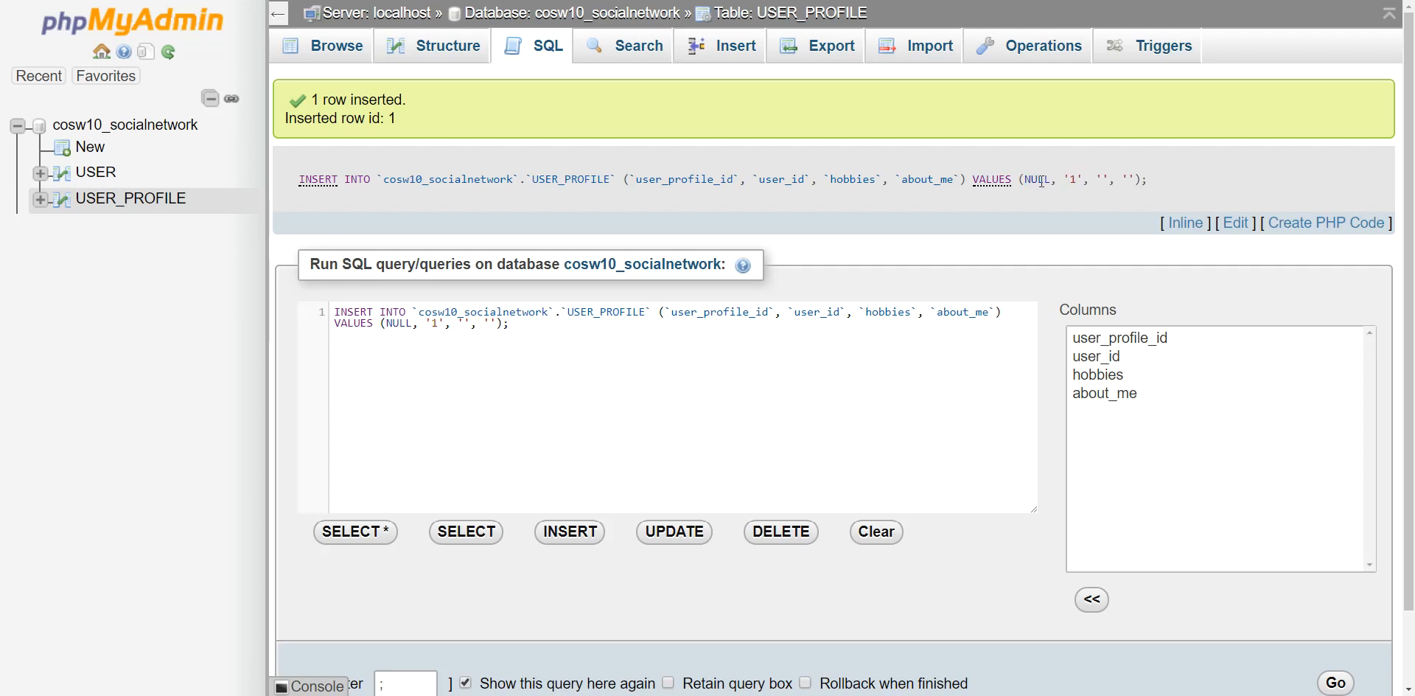
left_click_drag(1071, 182, 1169, 182)
left_click(1169, 182)
left_click(811, 13)
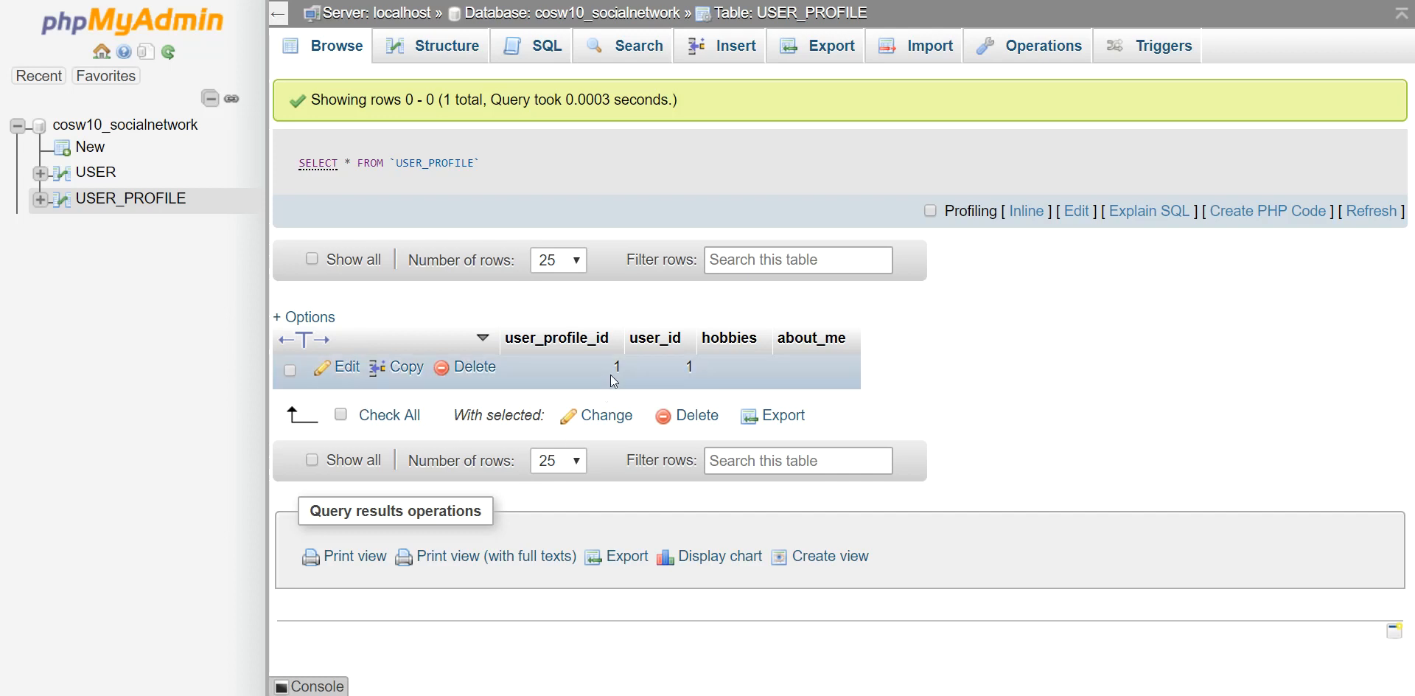
left_click_drag(617, 366, 625, 475)
left_click(951, 388)
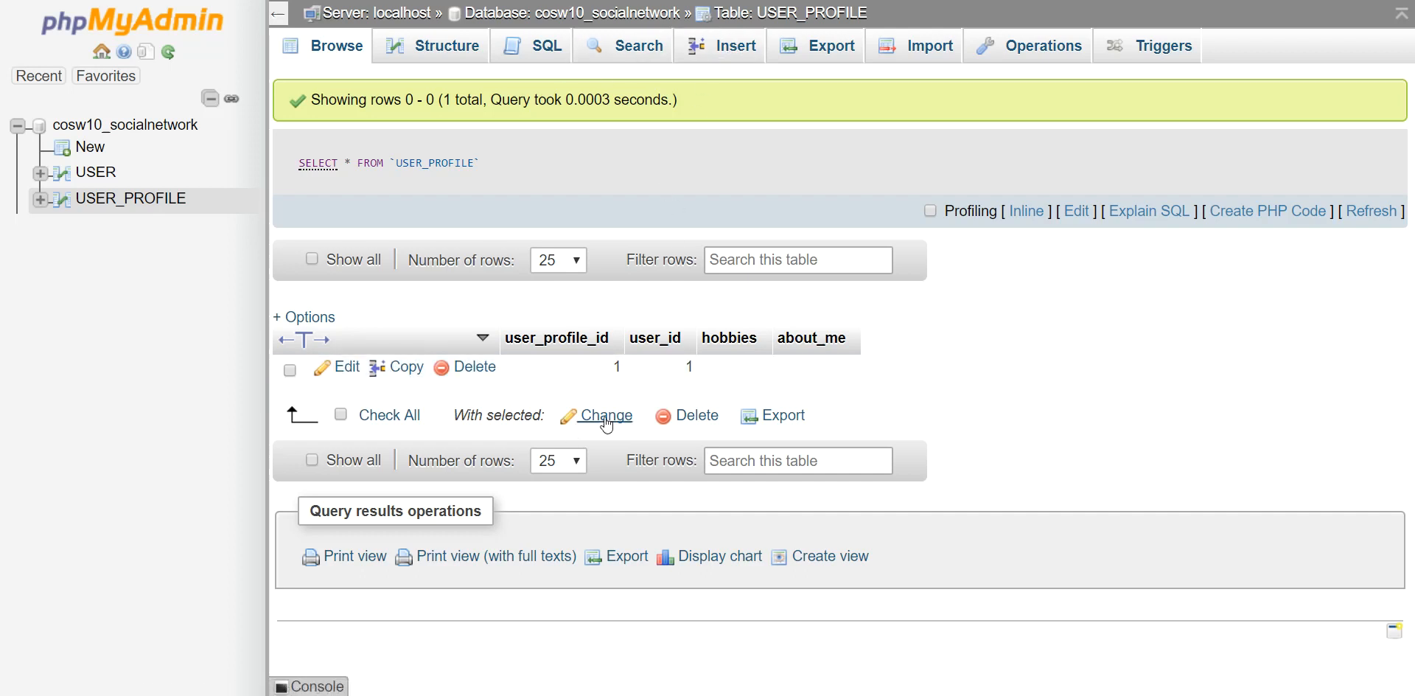
Edit row 1 to set about_me to 'I am the professor for PHP and MySQL'.
left_click(349, 368)
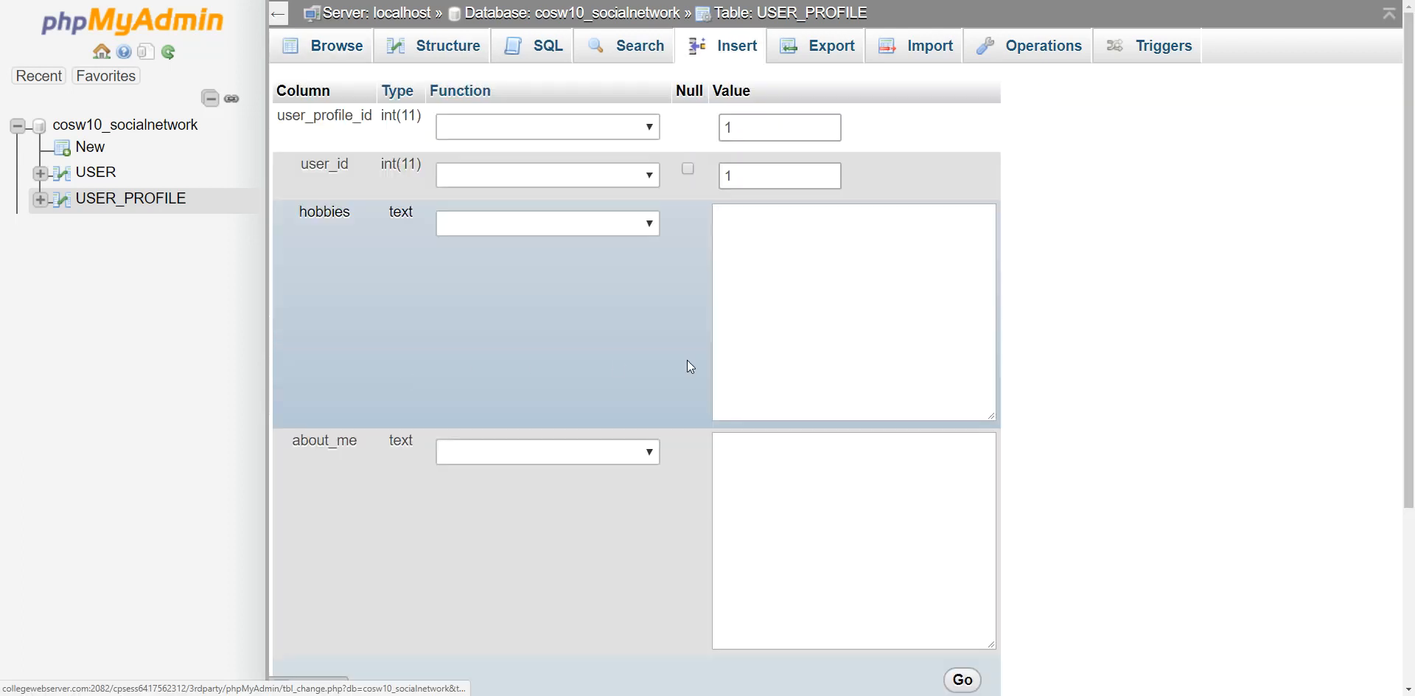
left_click(782, 323)
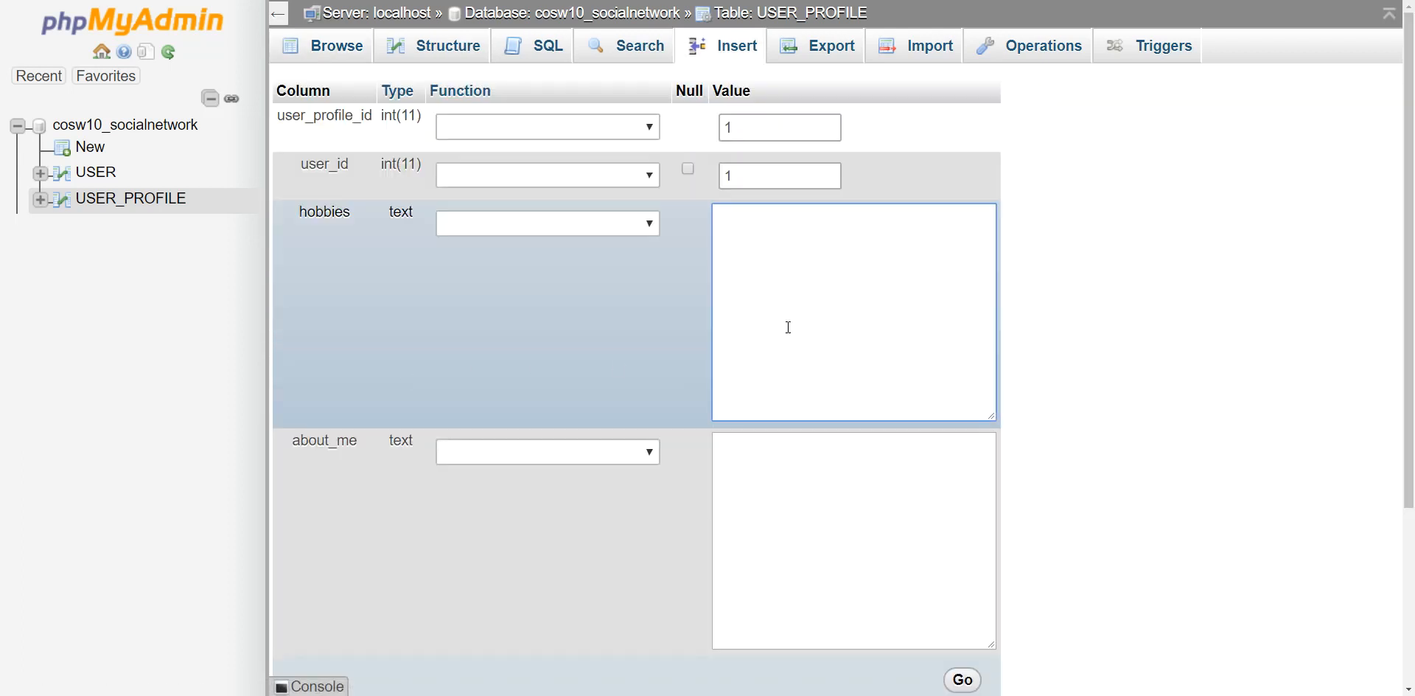
left_click(856, 513)
type("I am the professor for PHP and MySQL.")
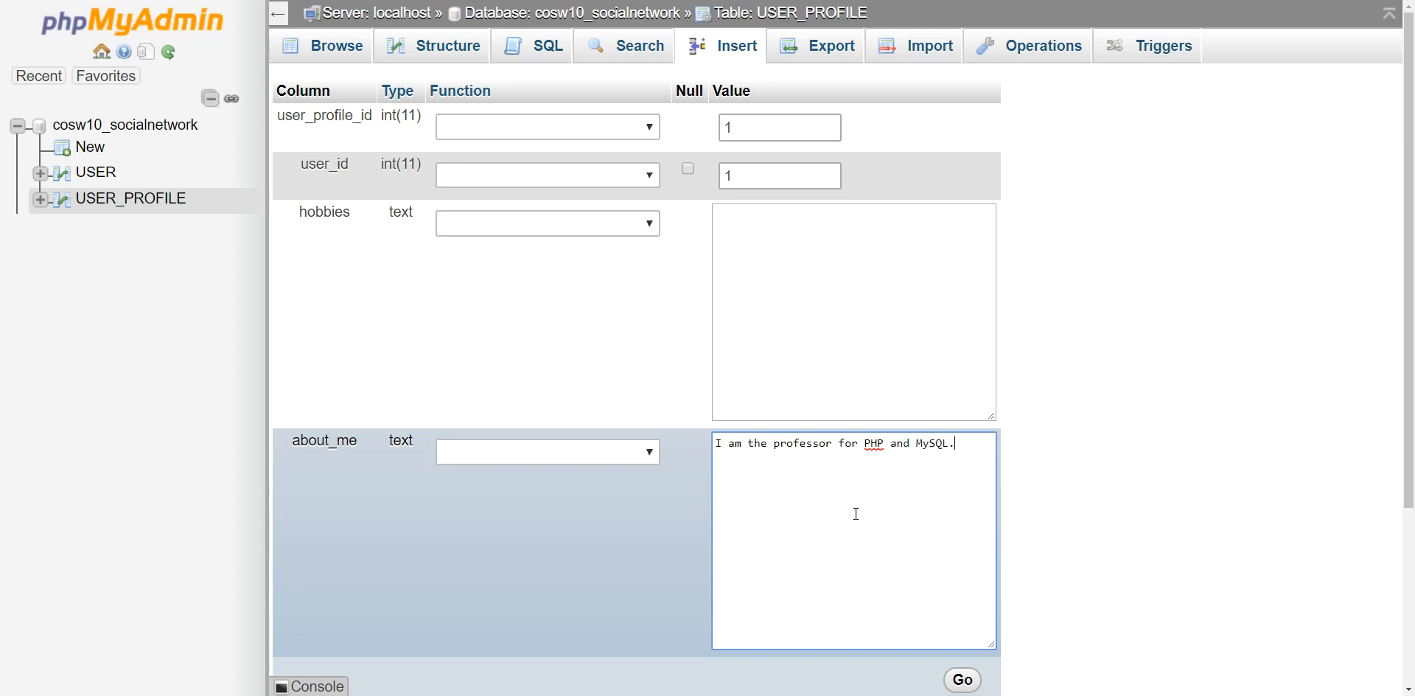
scroll(885, 538, "down", 3)
left_click(961, 460)
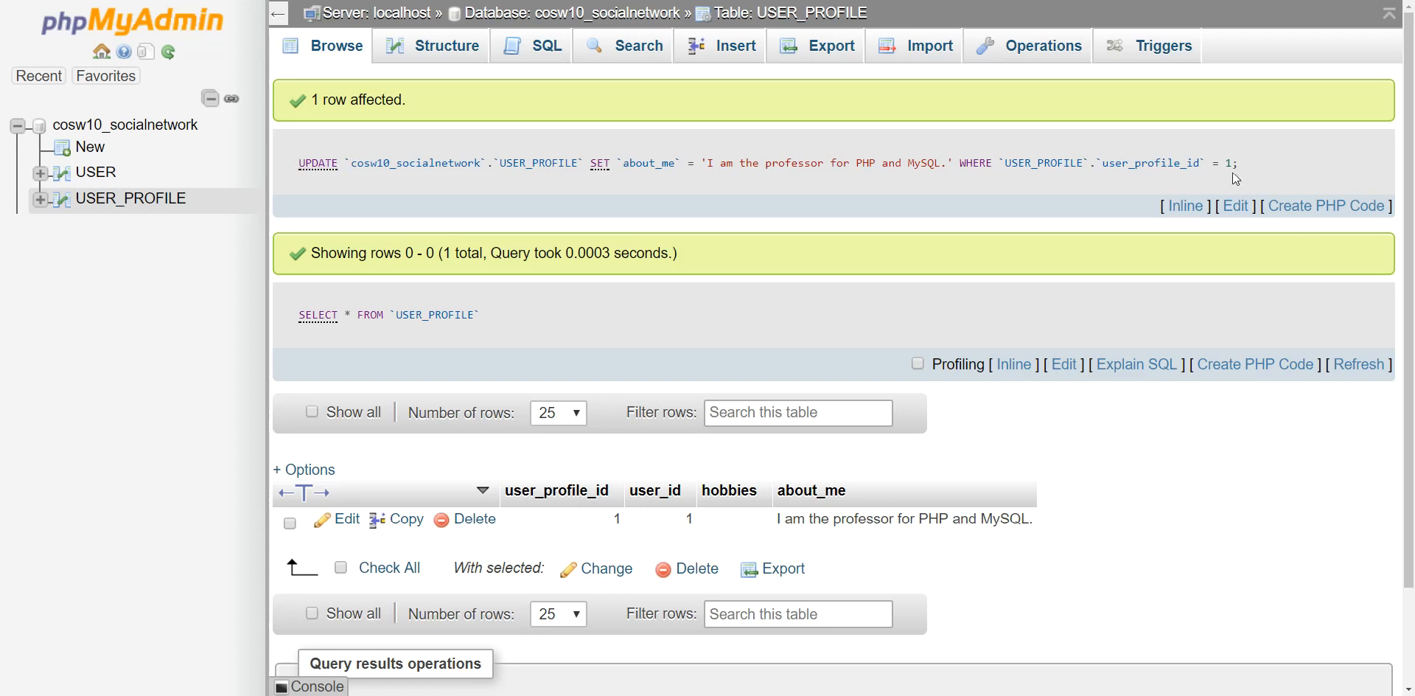
Show the update as PHP code, verify about_me in Browse, and open the SQL editor.
left_click(1312, 212)
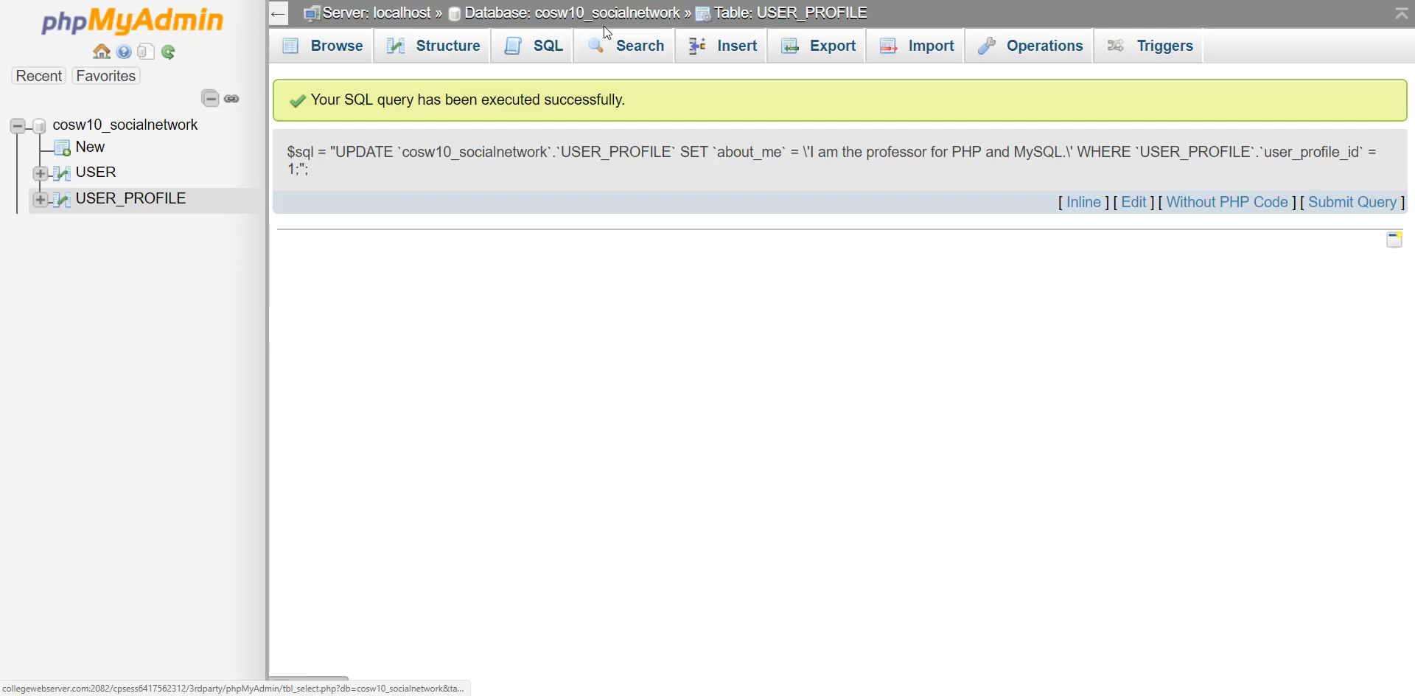
left_click(752, 14)
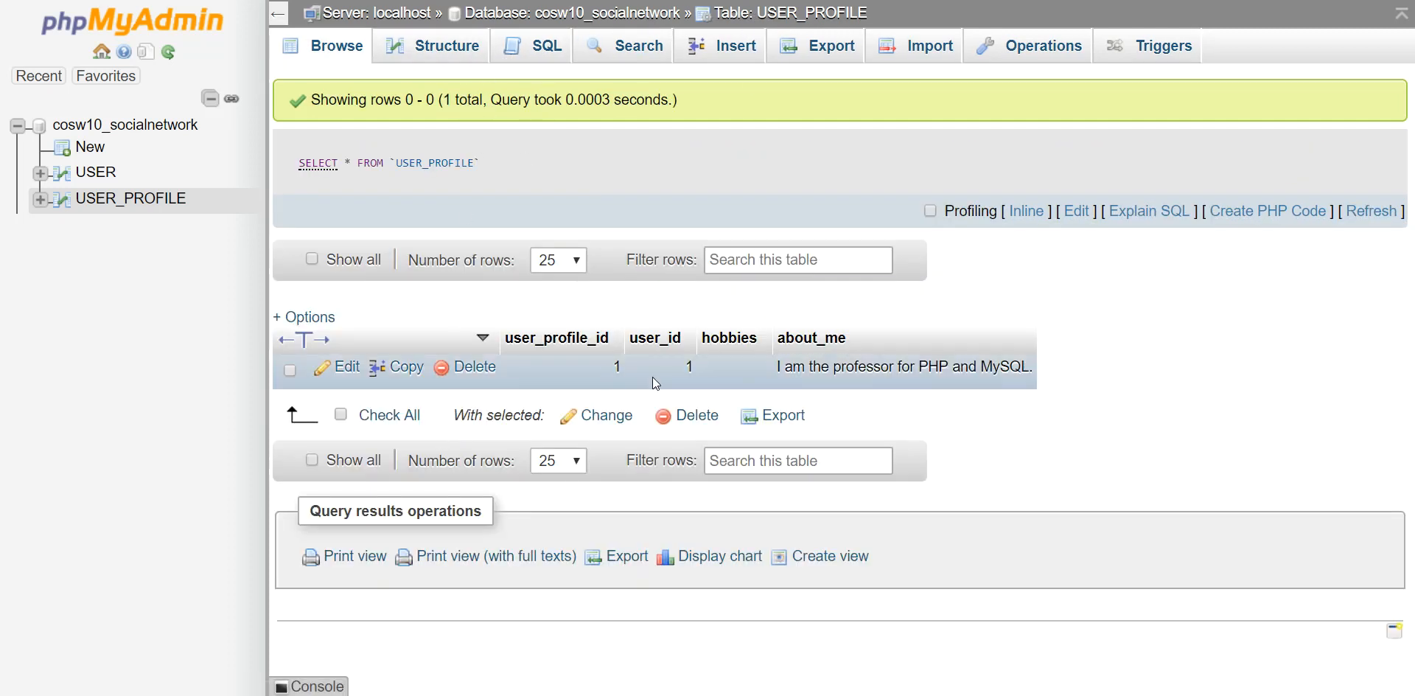
left_click_drag(780, 369, 1071, 380)
left_click(1099, 373)
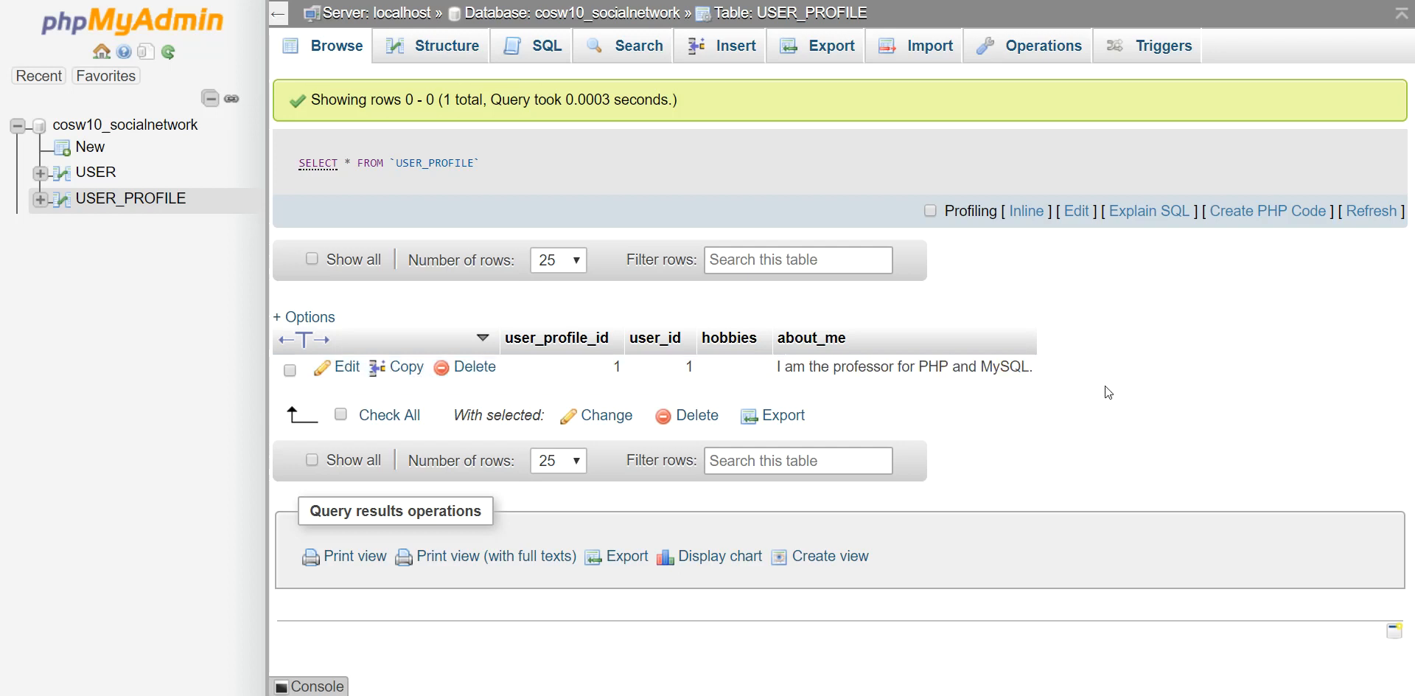
left_click(539, 47)
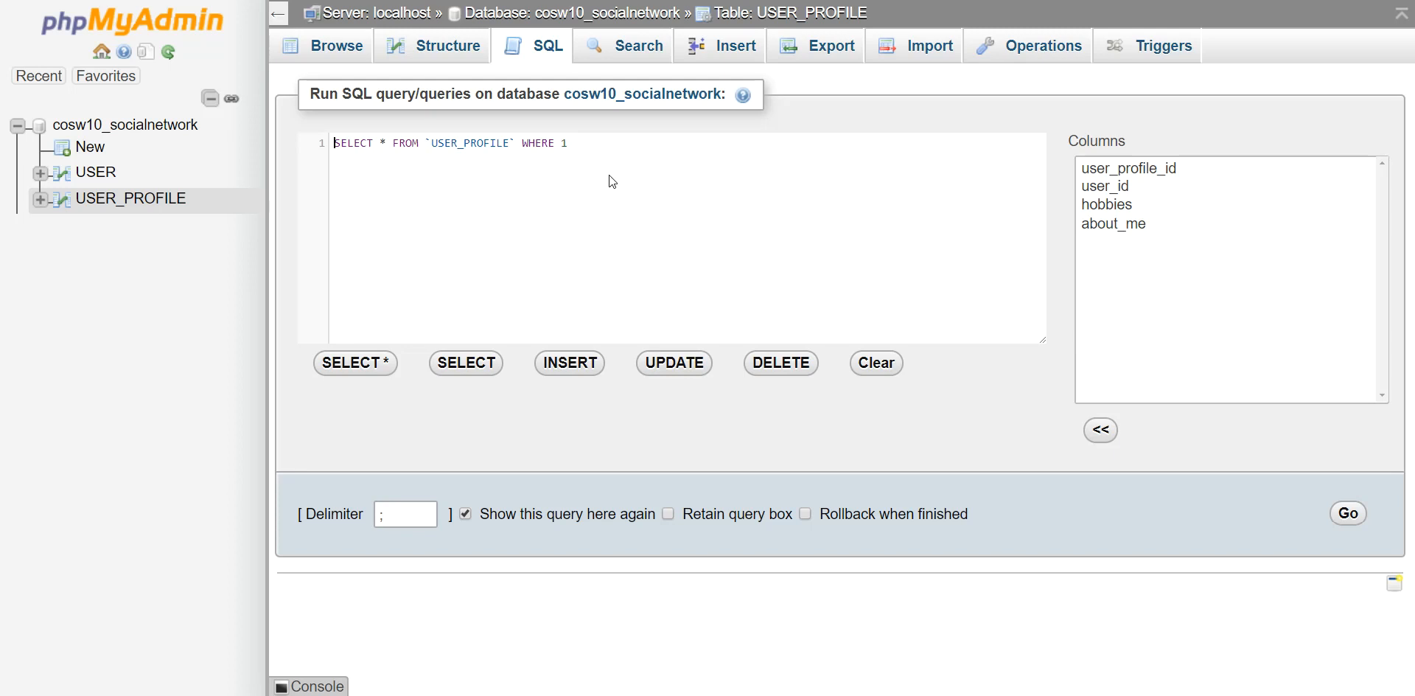
Write SELECT USER.*, USER_PROFILE.about_me FROM USER, USER_PROFILE matching user_id, with USER.user_id = 1.
left_click_drag(571, 143, 290, 144)
type("S")
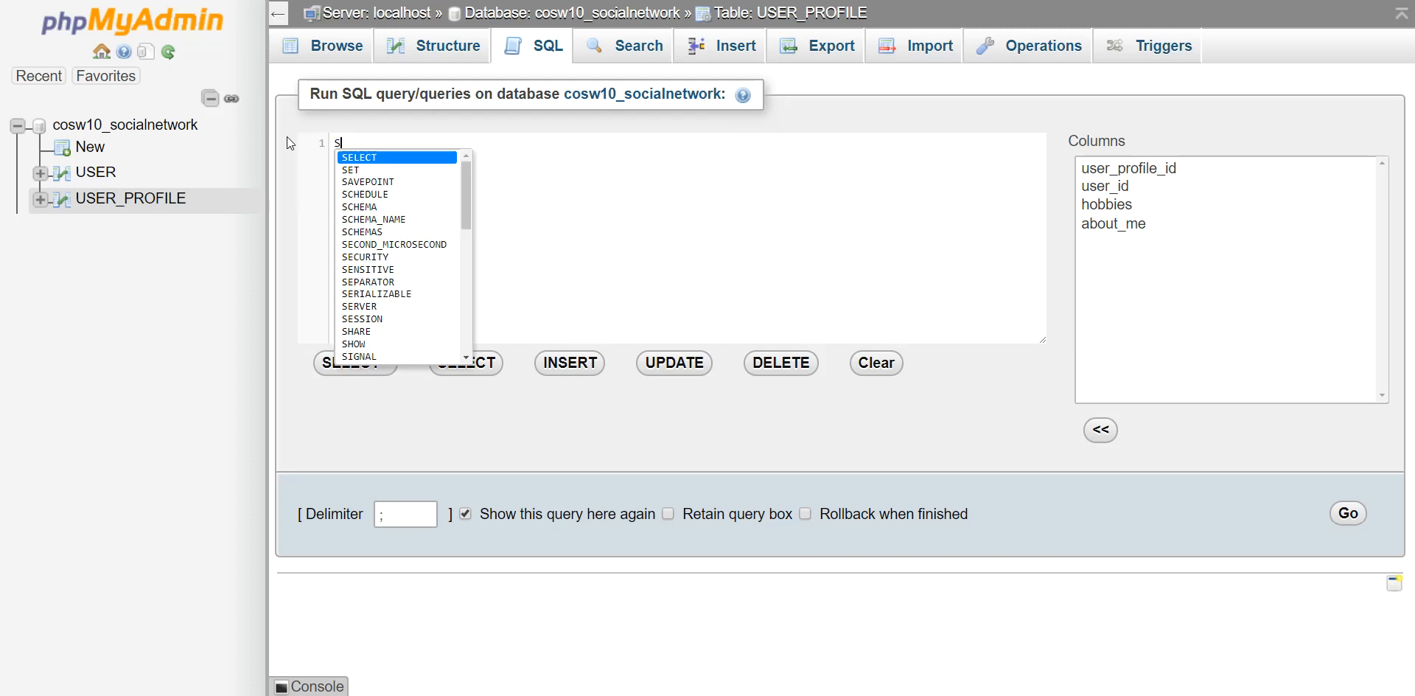
type("ELECT US")
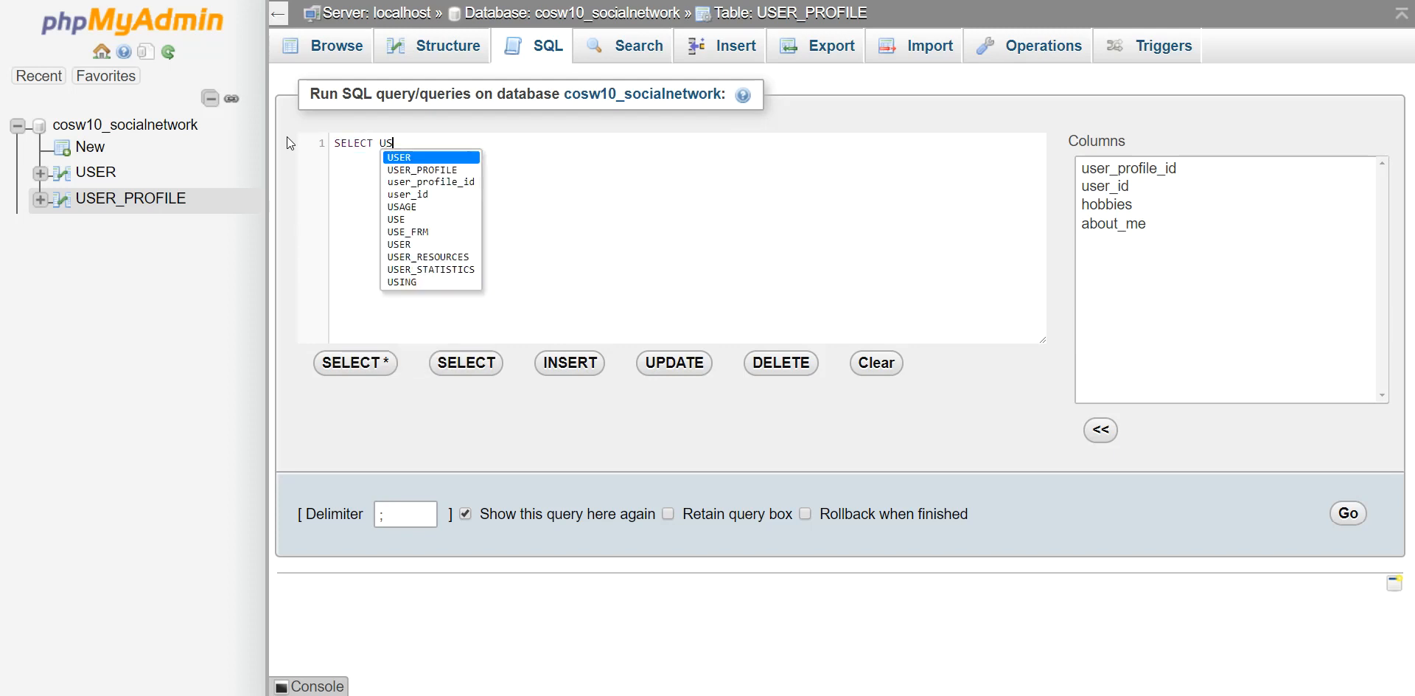
type("ER.*")
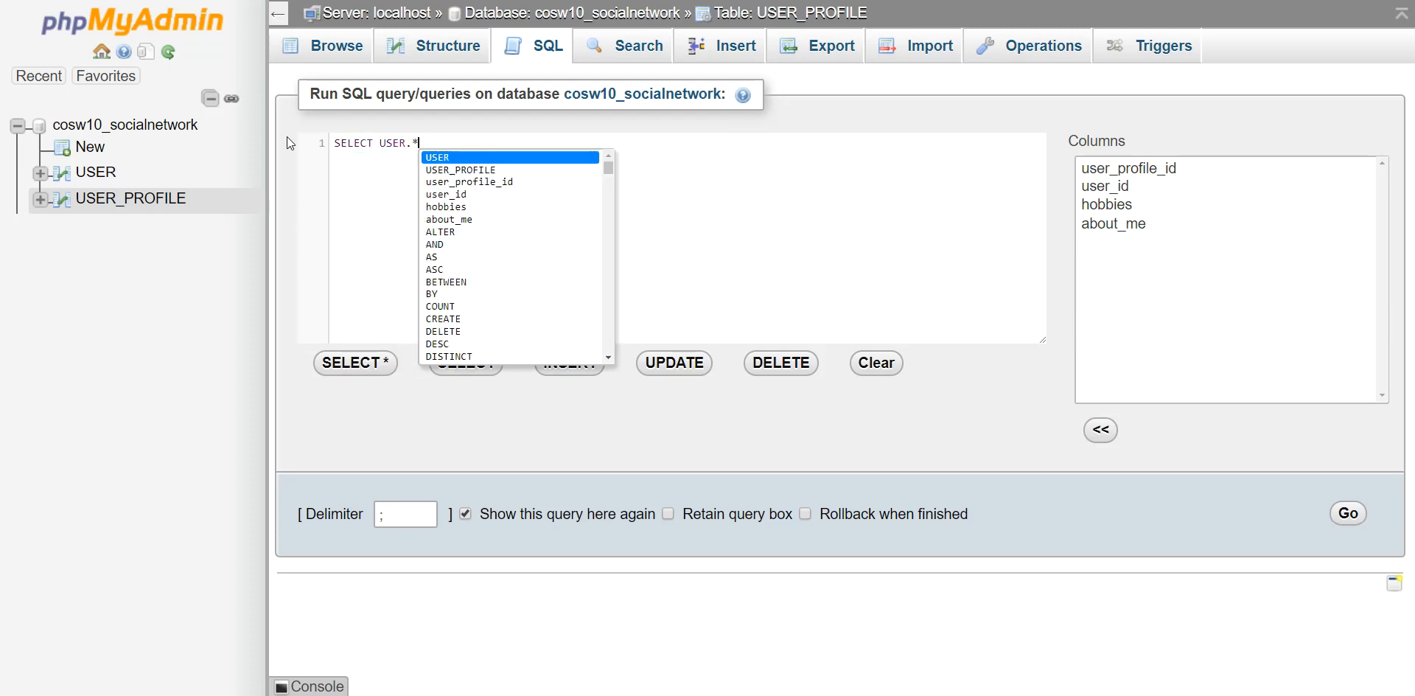
key("BackSpace")
type(", USER_")
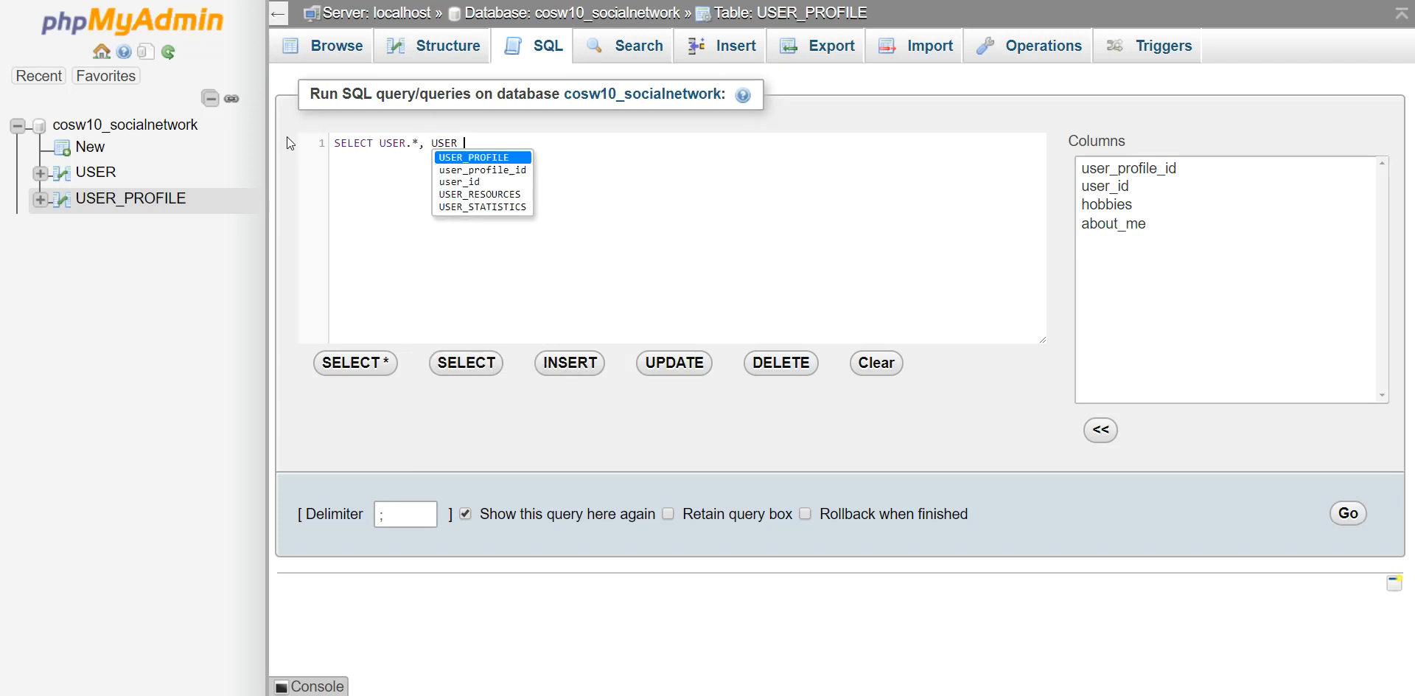
type("PROFILE")
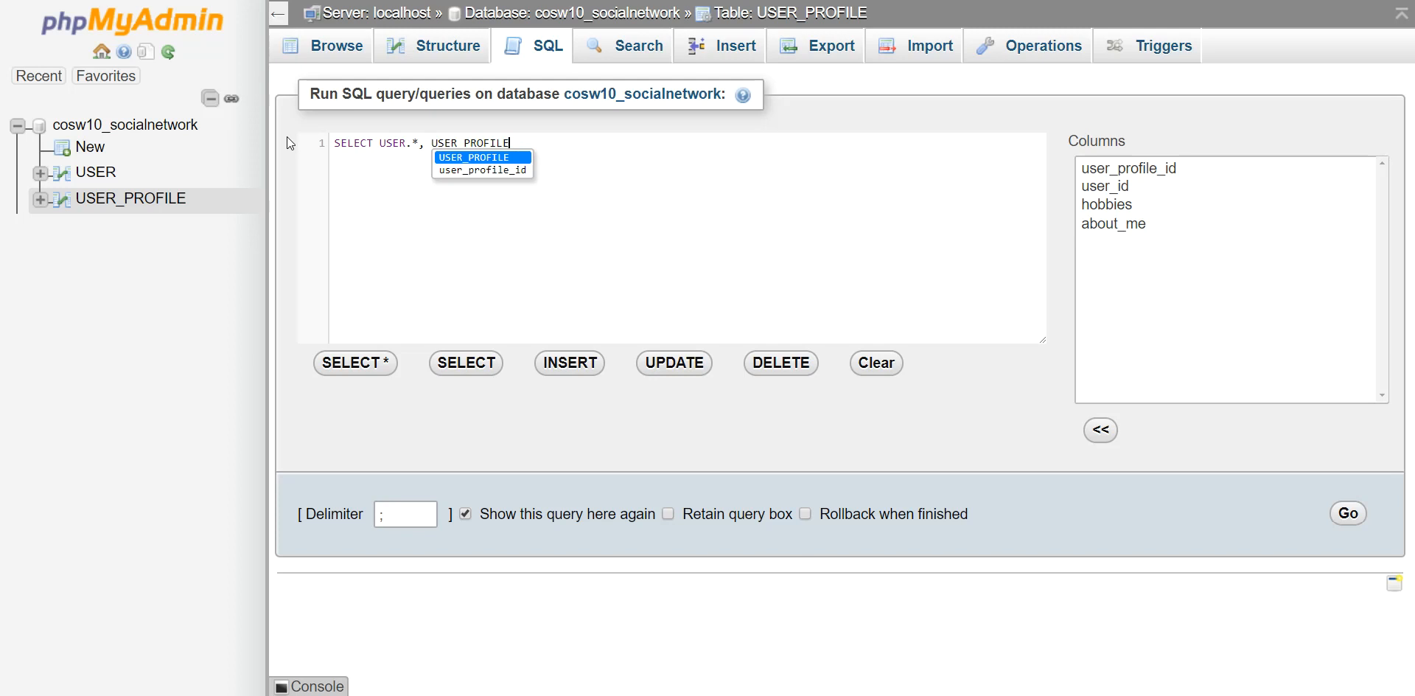
type(".about")
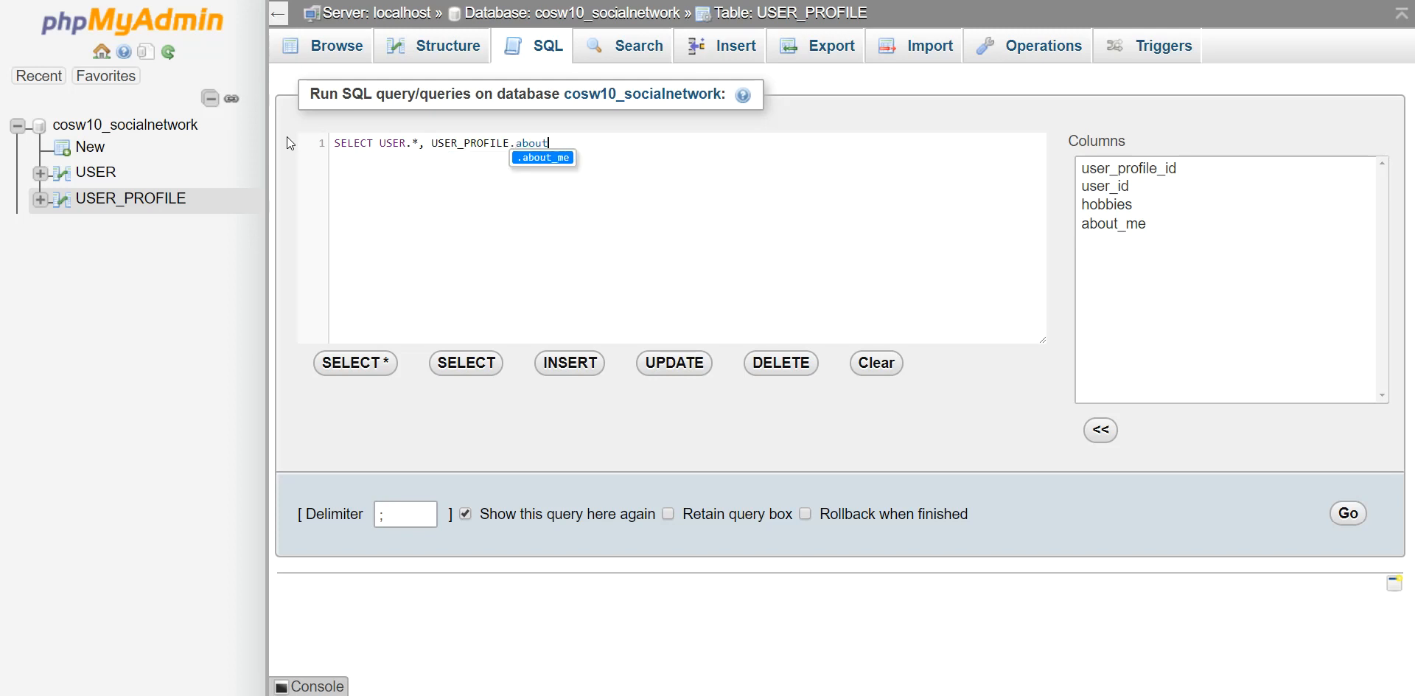
type("_me FROM ")
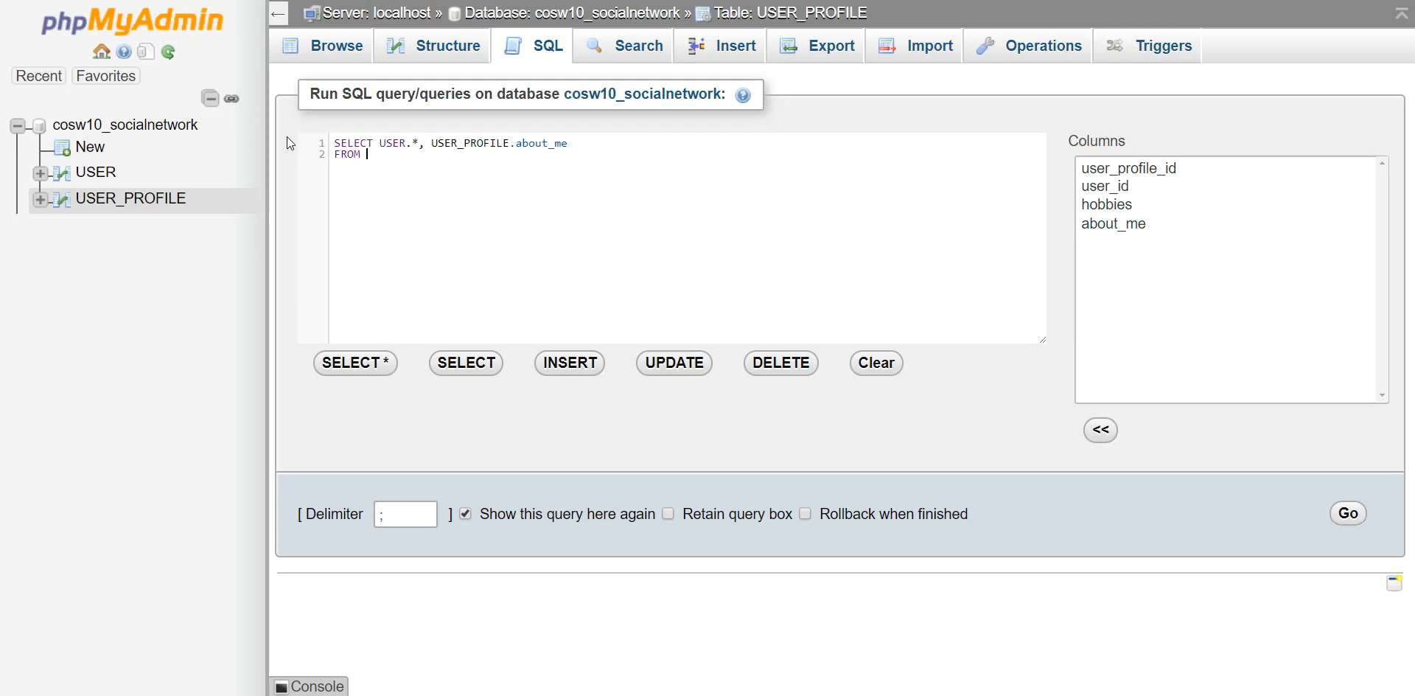
type("USER, U")
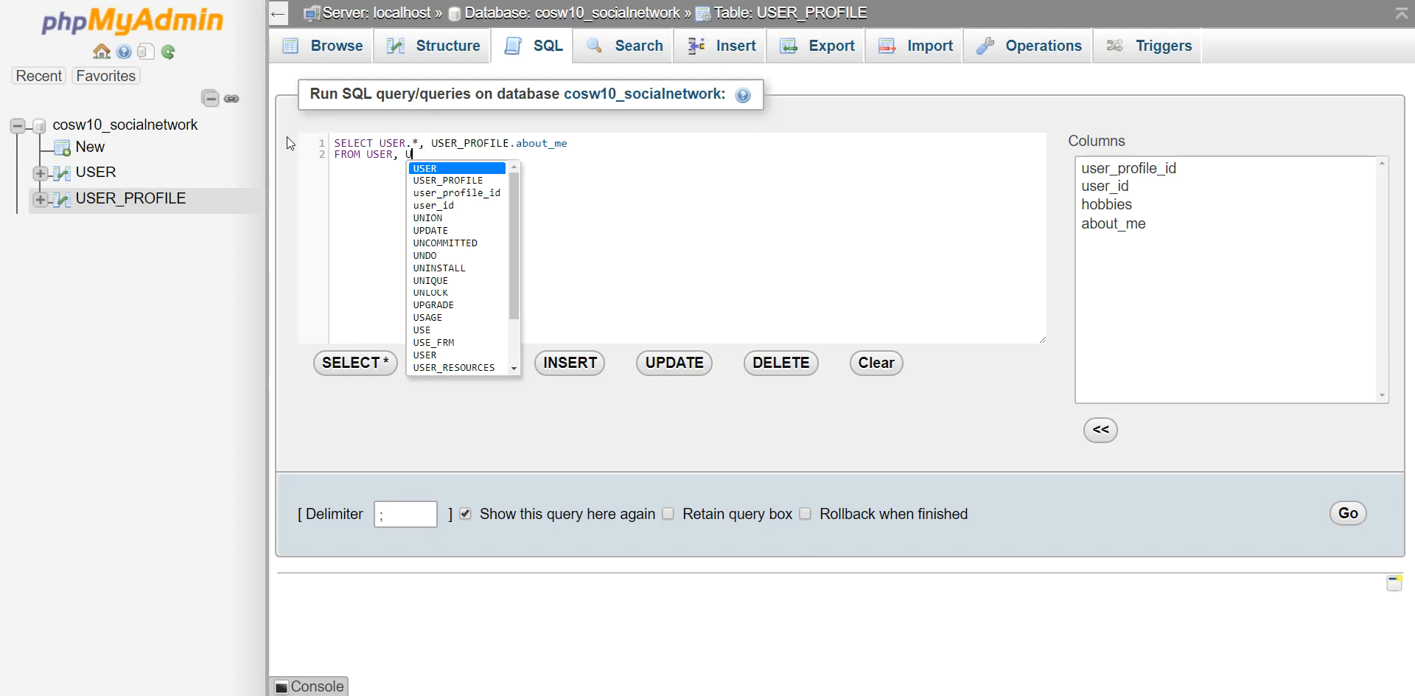
type("SER_PROFILE ")
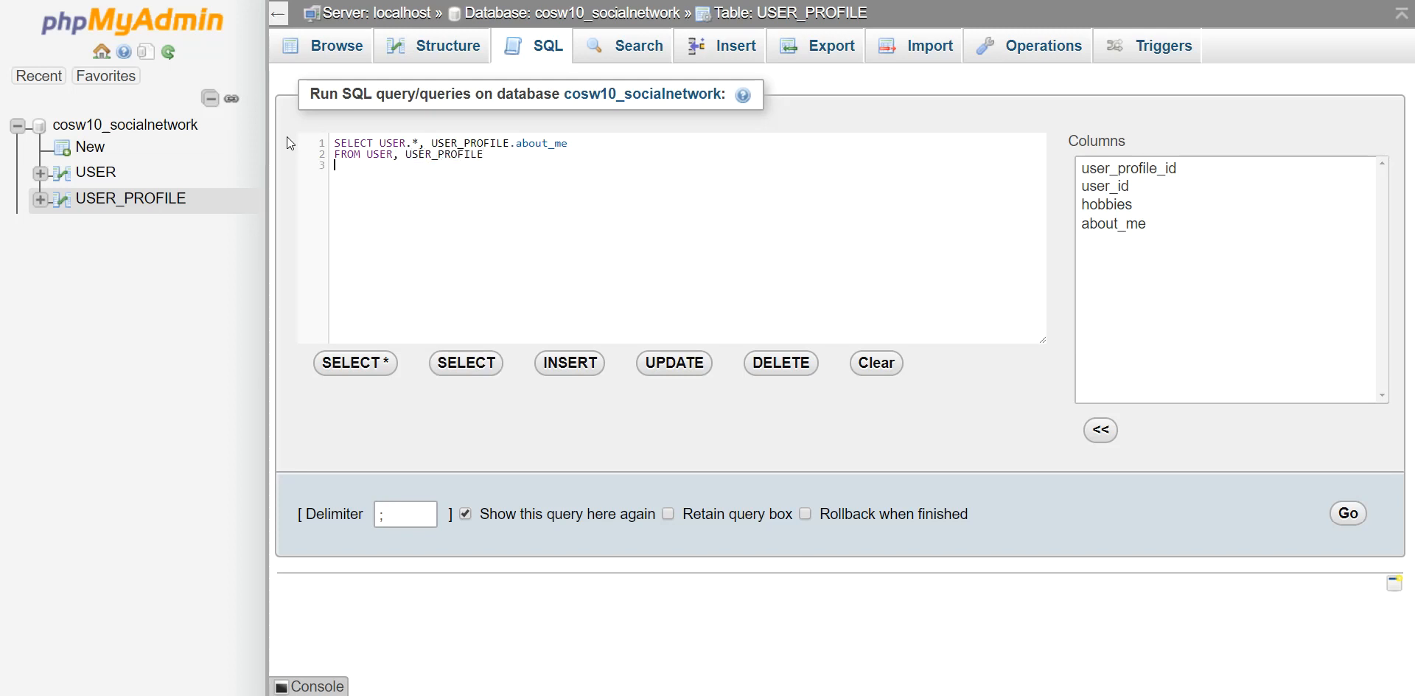
type("WHERE USE")
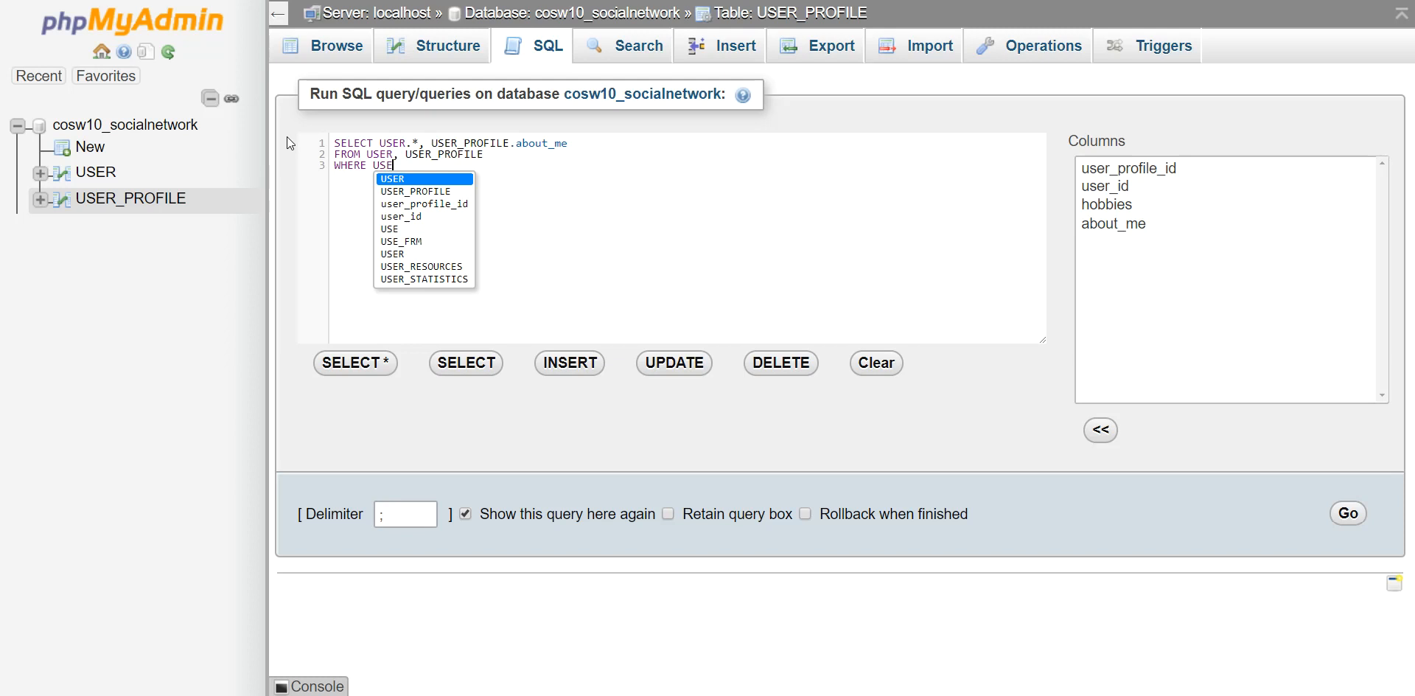
type("R.user_id = ")
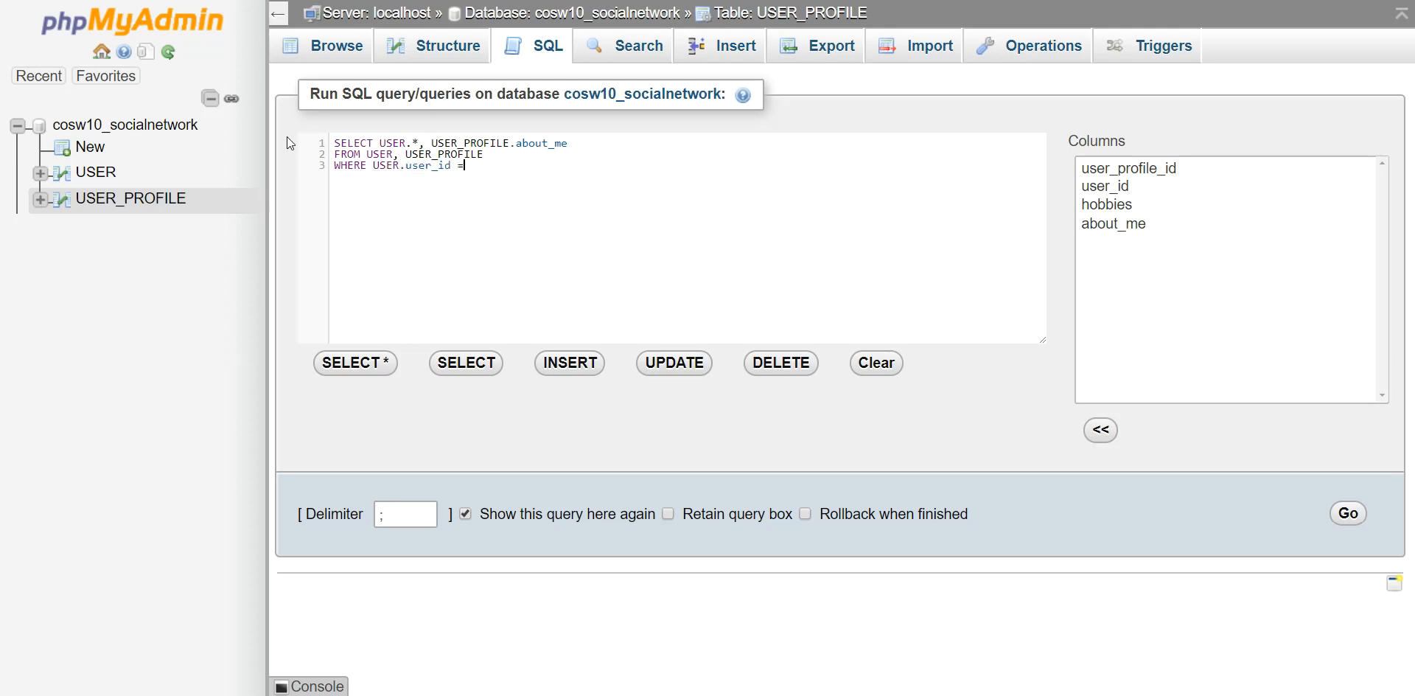
type("USER_PROFI")
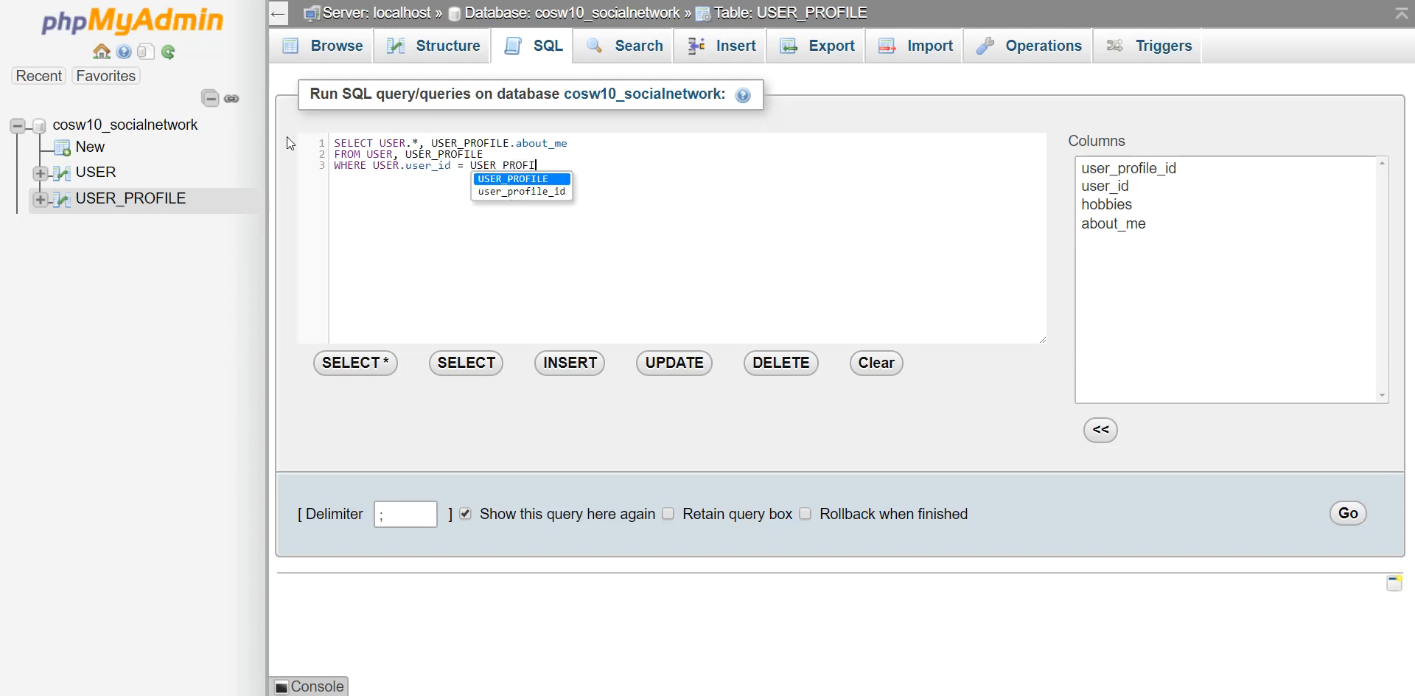
type("LE.user_id")
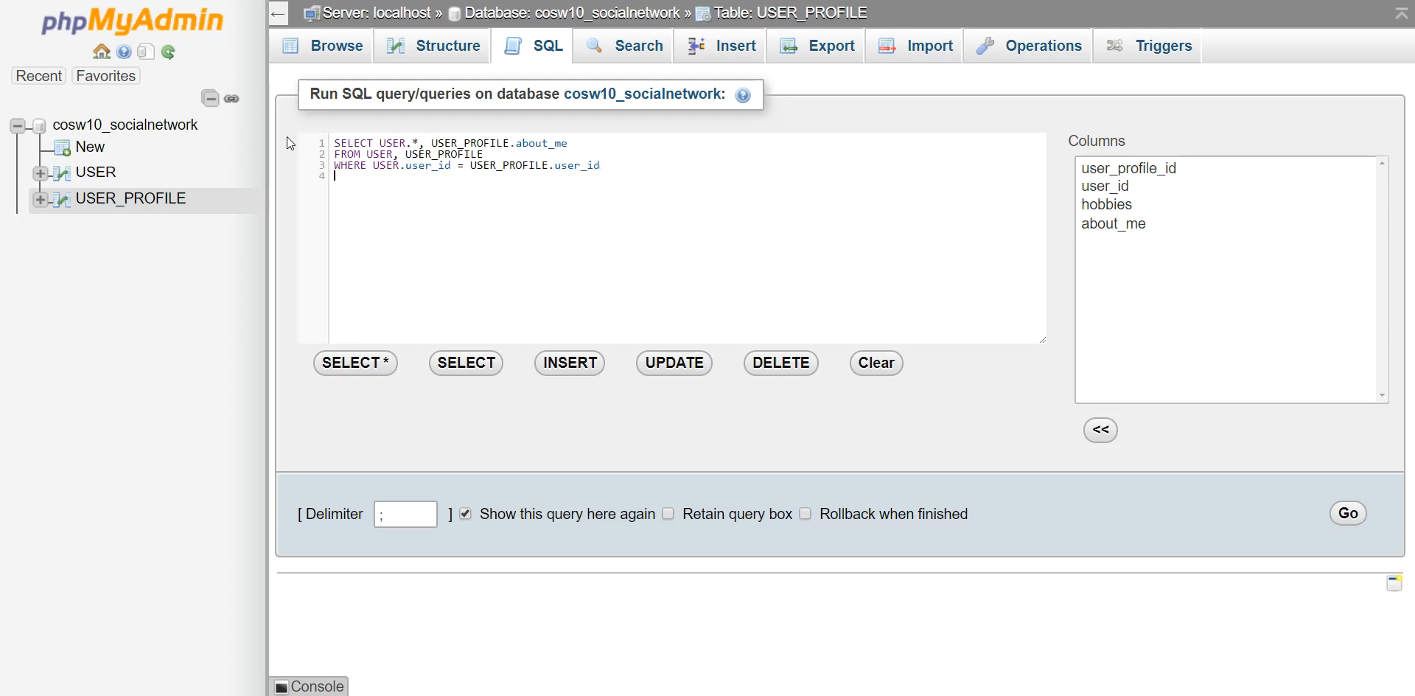
key("Return")
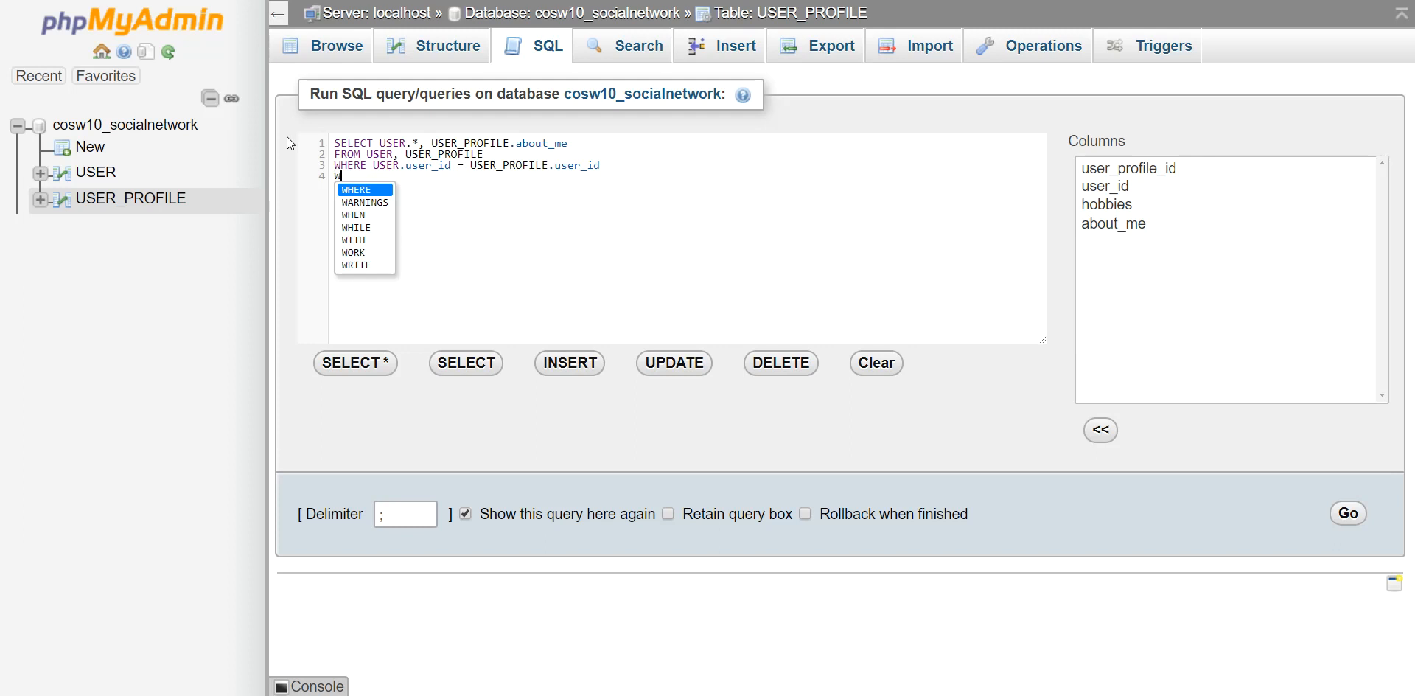
type("AND ")
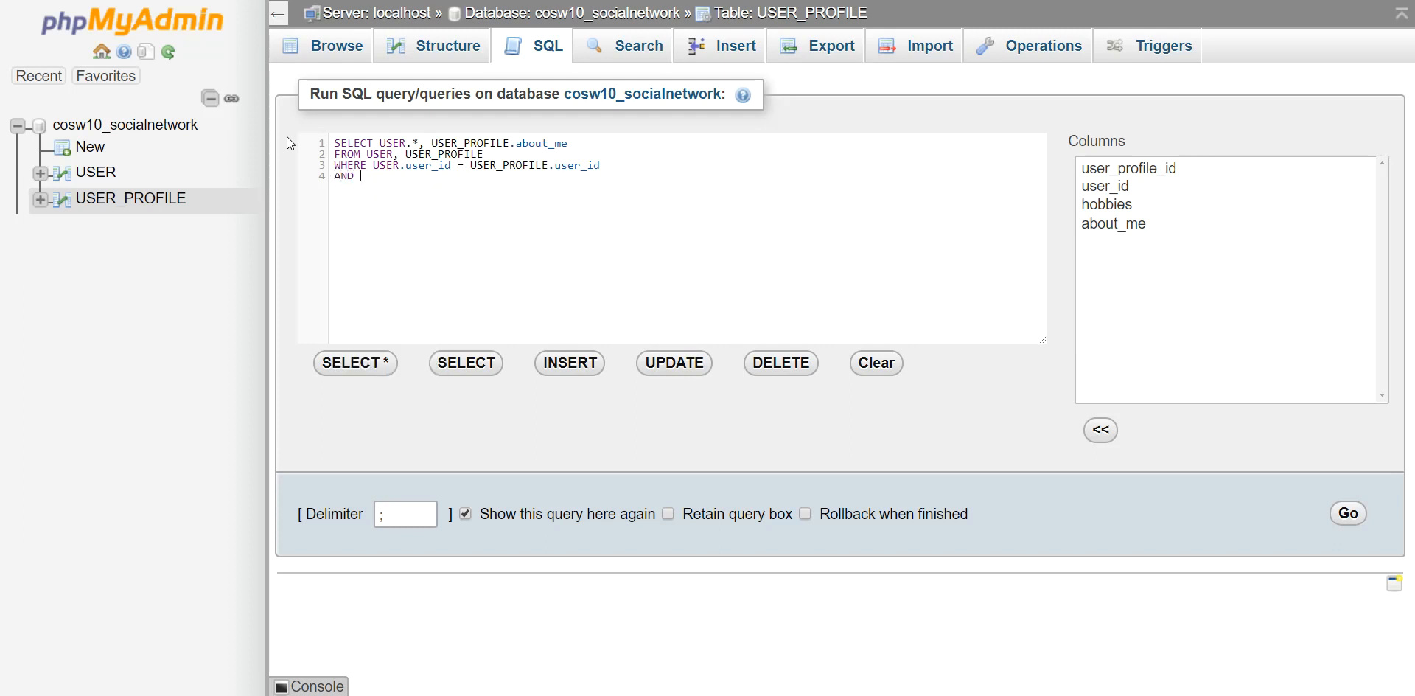
type("USER.user")
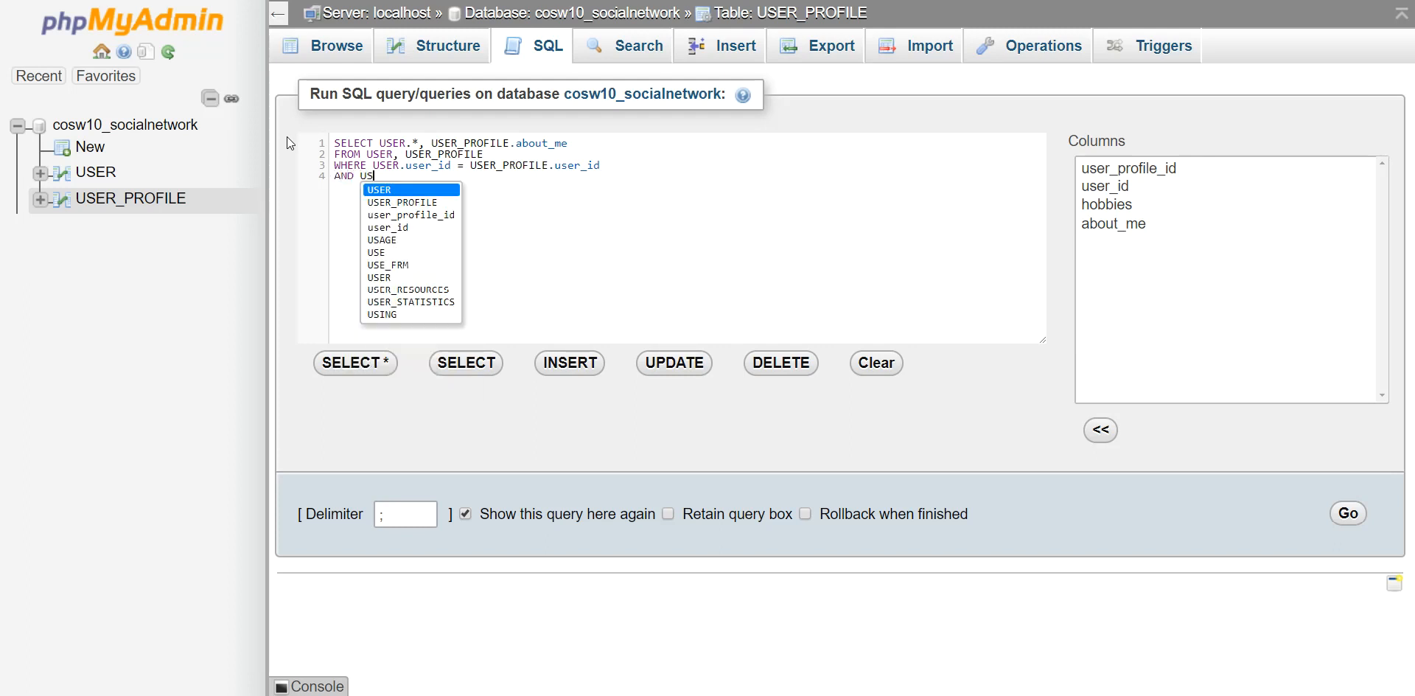
key("Return")
type(".user_id = ")
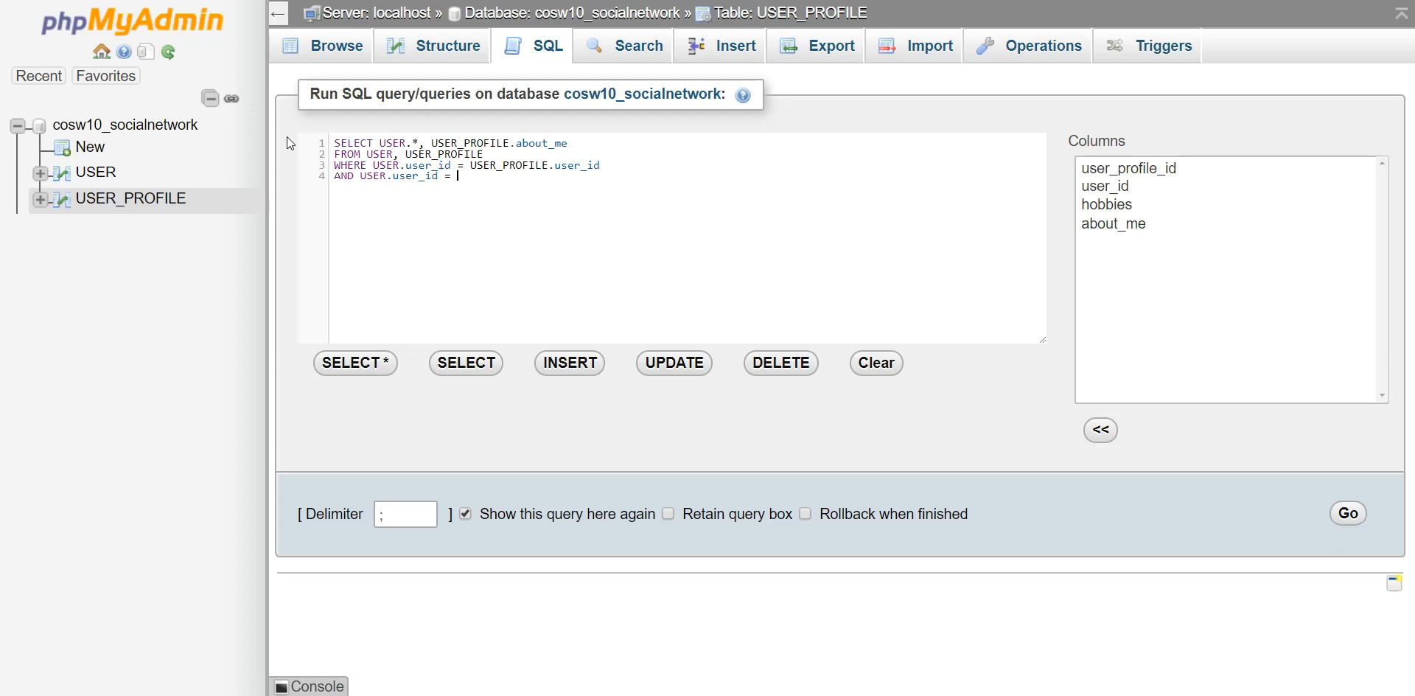
type("1;")
Point out USER.user_id in the query's join condition.
left_click_drag(373, 165, 452, 165)
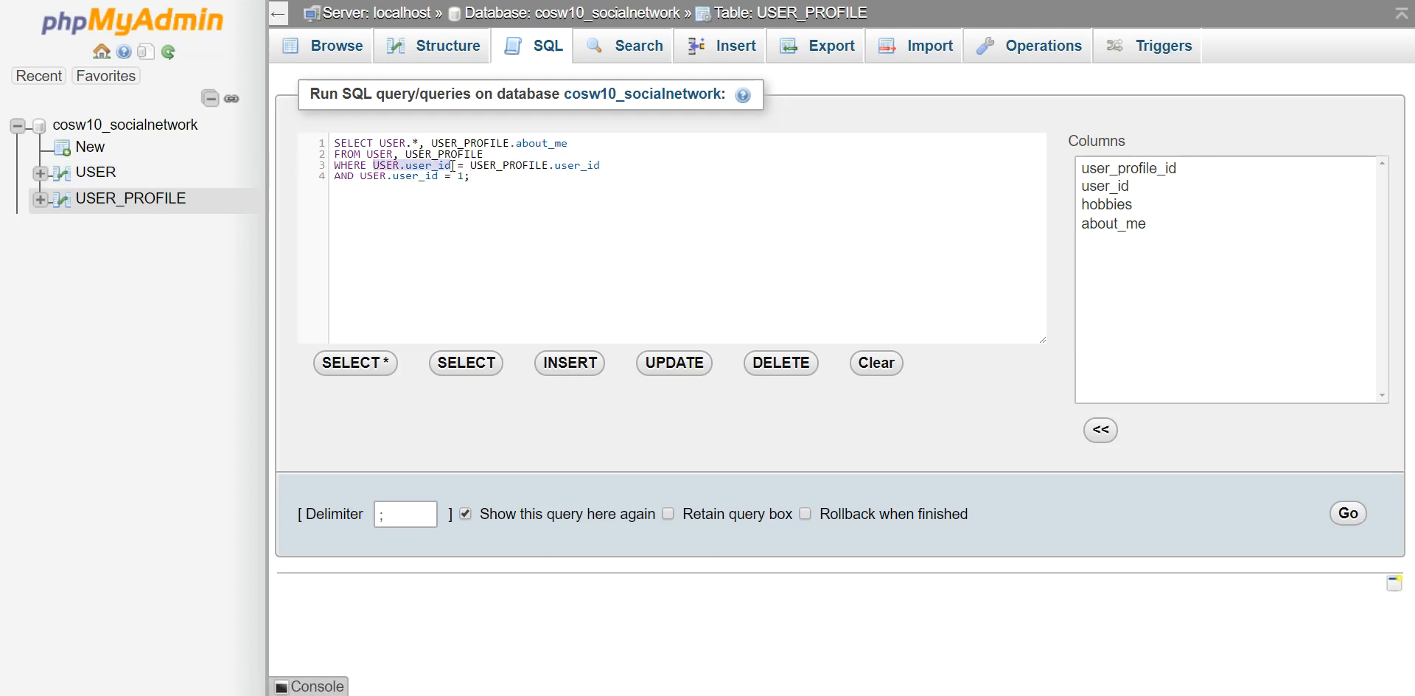
left_click(433, 165)
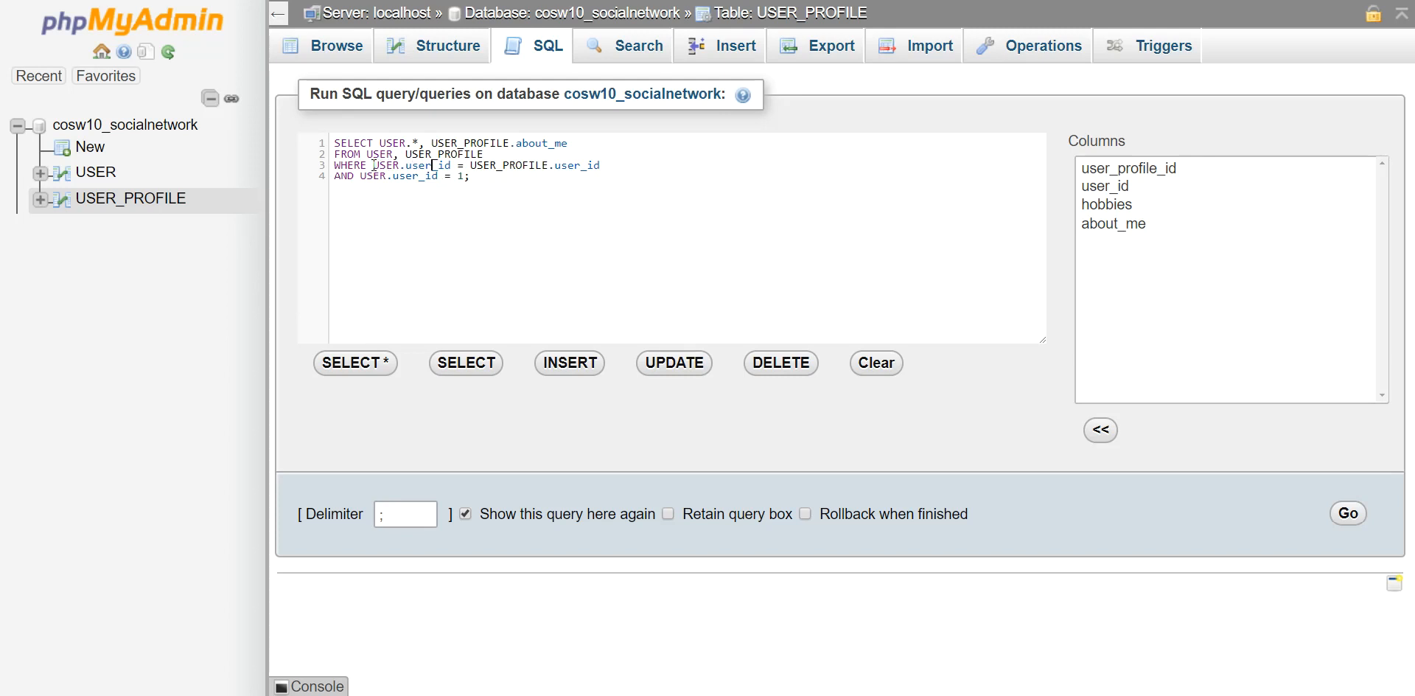
left_click_drag(373, 164, 454, 163)
left_click(434, 175)
Execute the join query and review user 1's single row with its about_me text.
left_click(485, 177)
left_click(1349, 514)
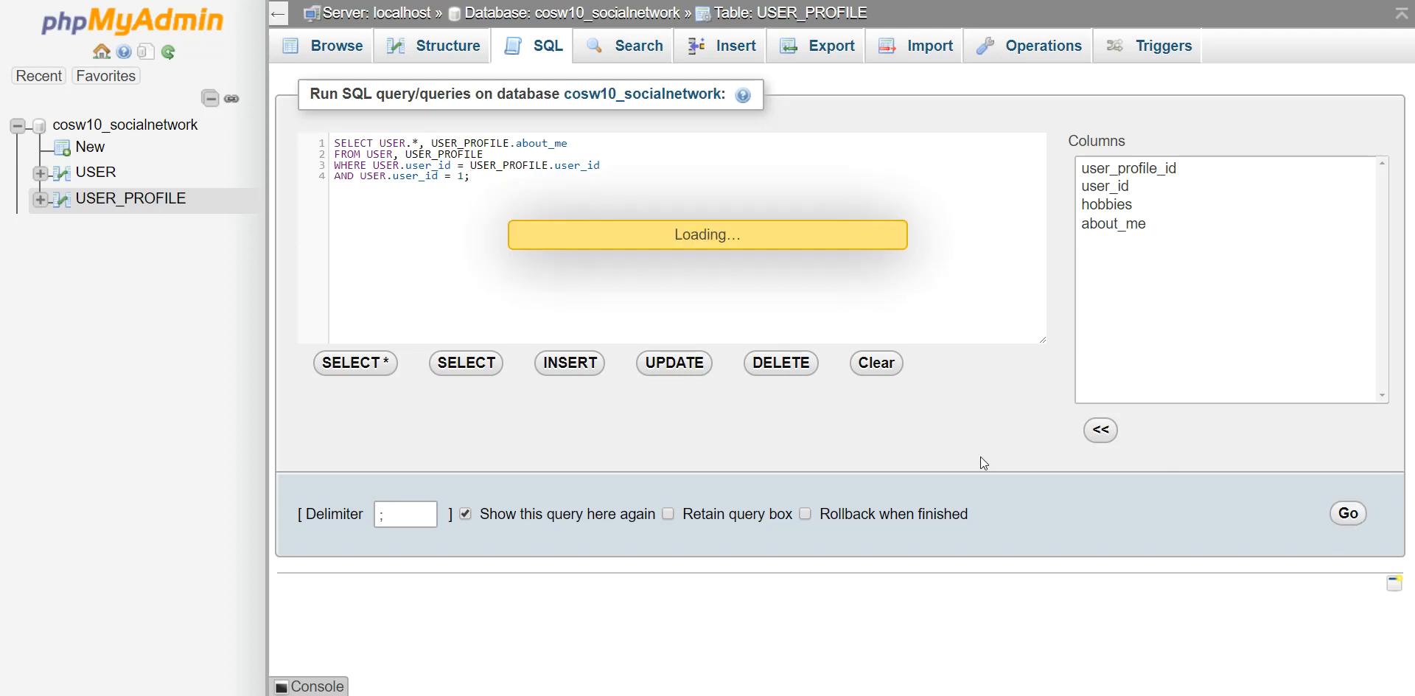
scroll(572, 347, "down", 1)
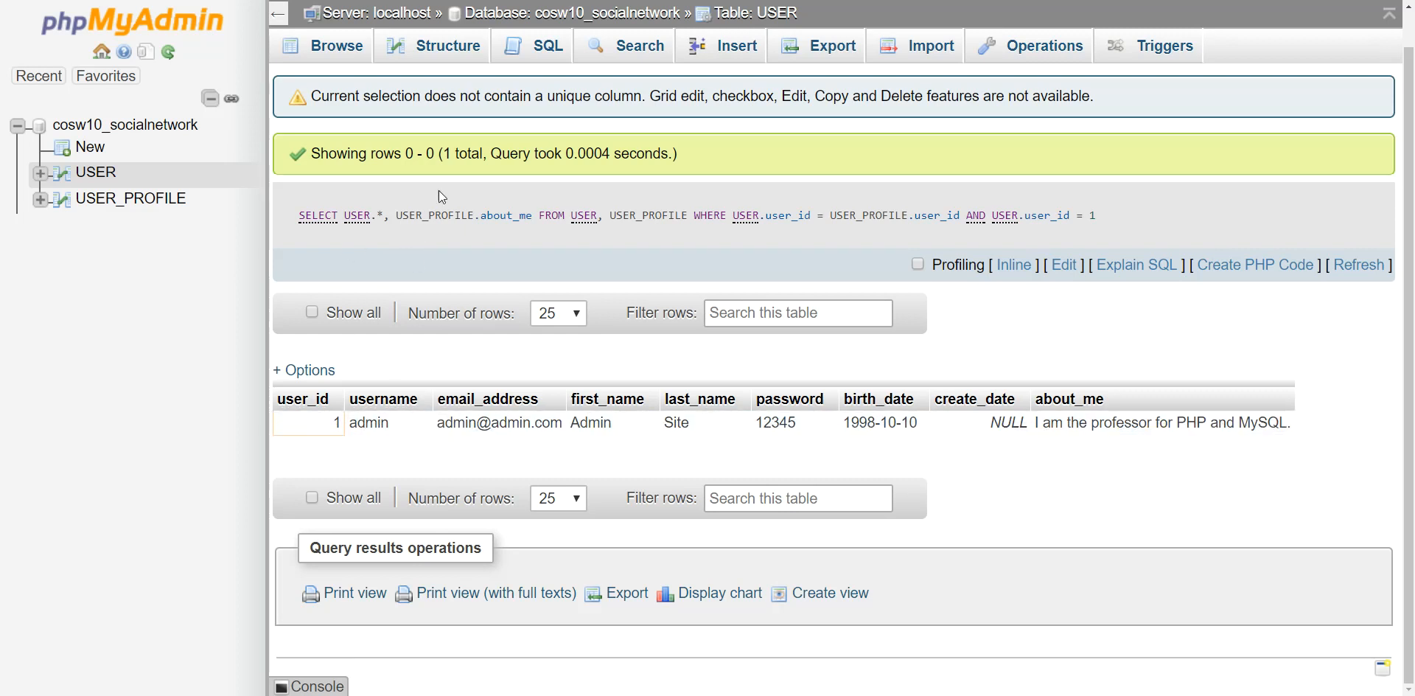
left_click_drag(481, 216, 532, 216)
left_click(539, 226)
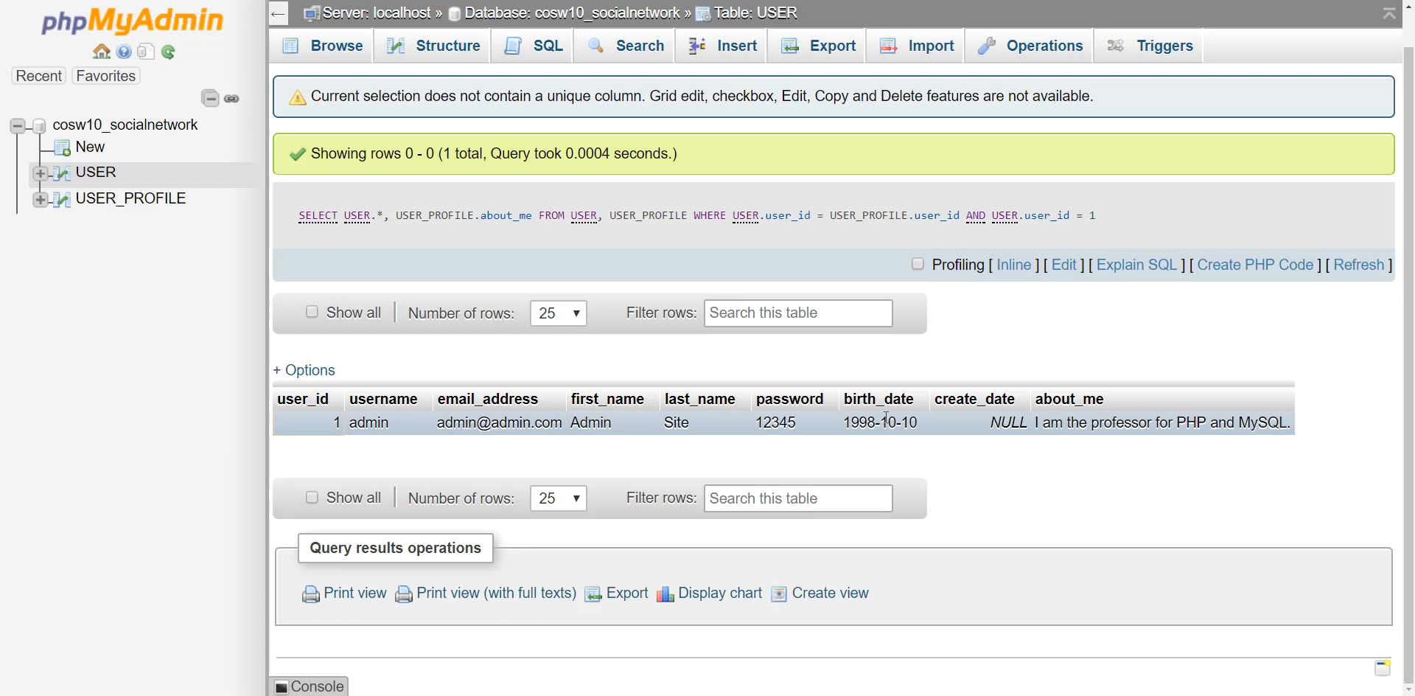
left_click_drag(1037, 422, 1285, 426)
left_click(1323, 433)
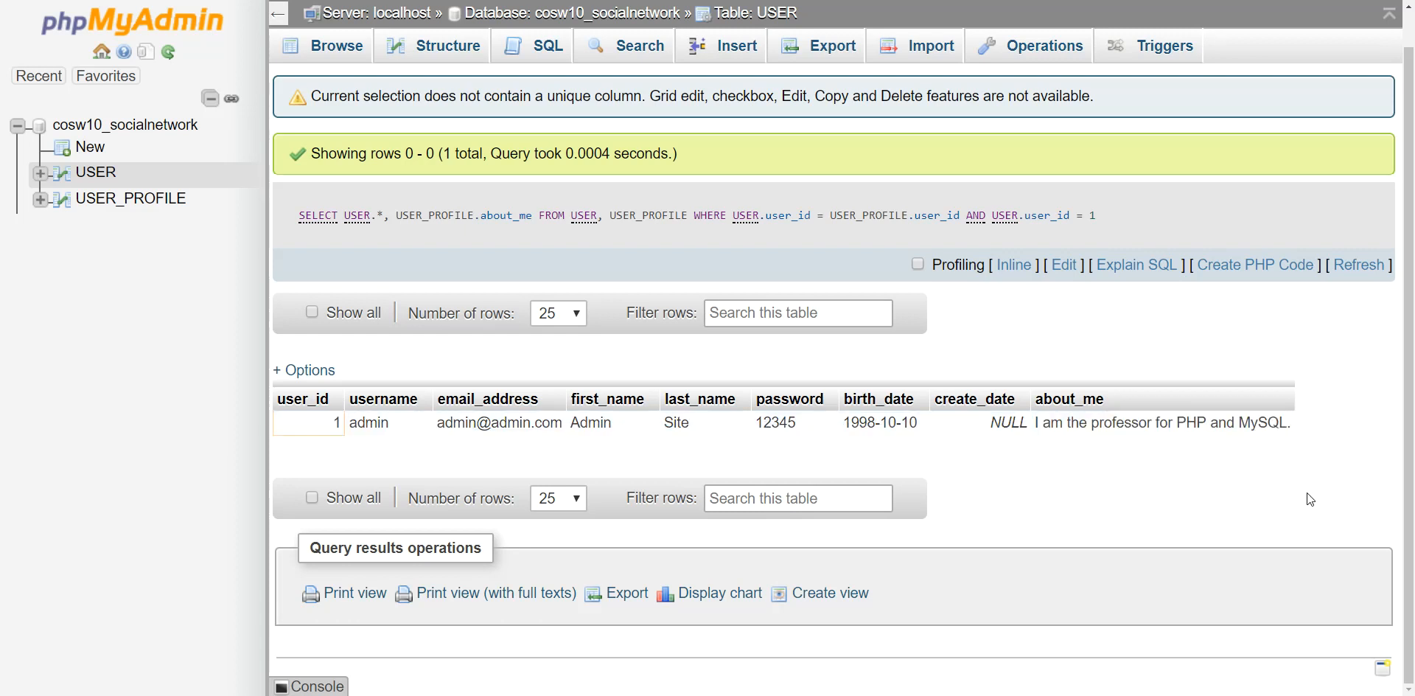